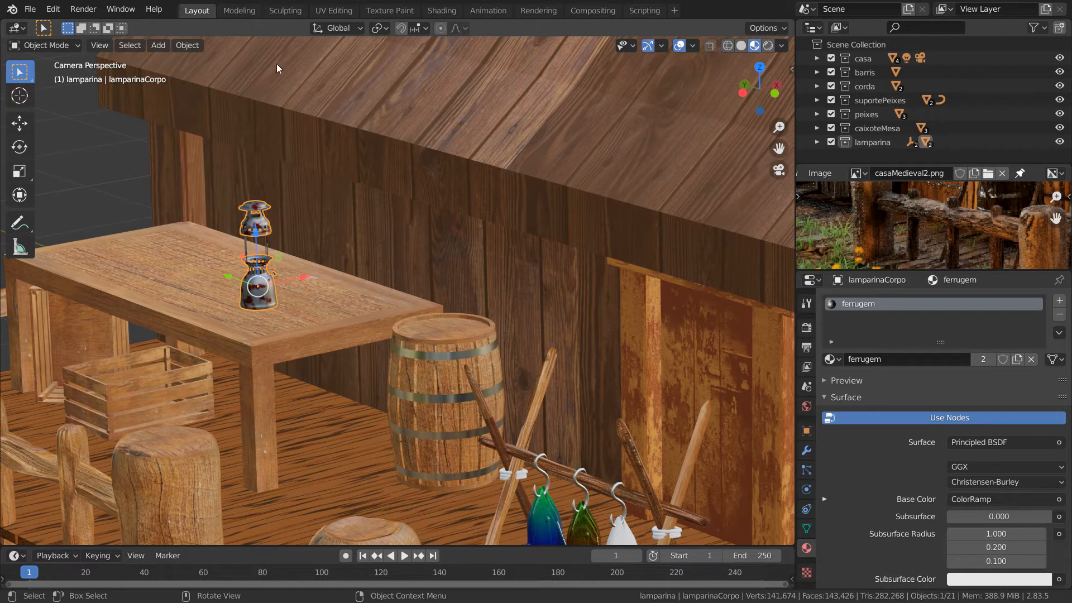
- Examine the full node setup of the lamp body's ferrugem material, from Texture Coordinate to Material Output, and return to the scene layout
left_click(443, 11)
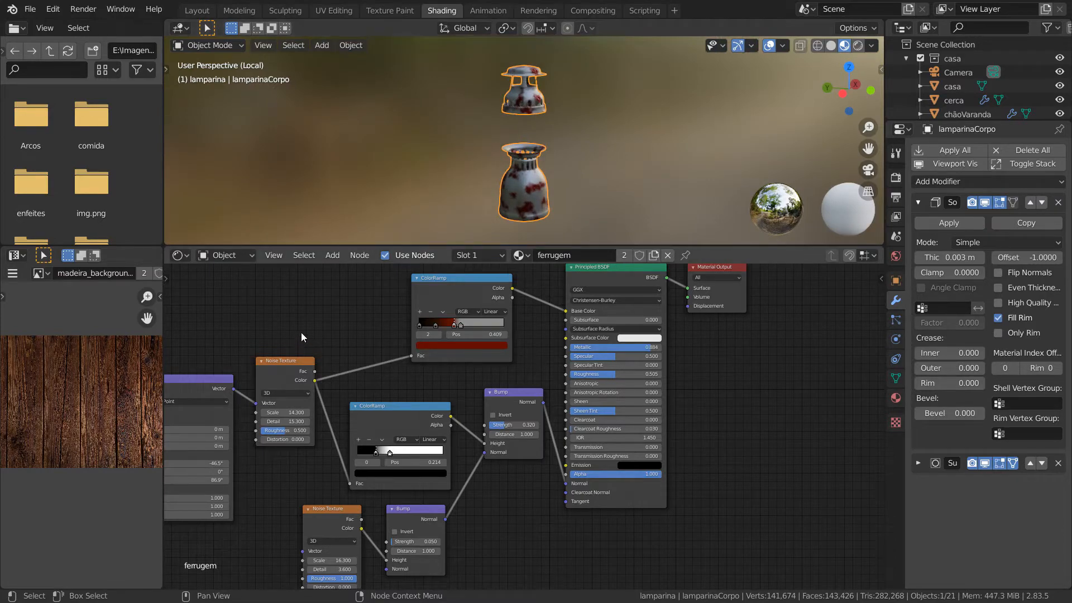
middle_click_drag(300, 333, 456, 330)
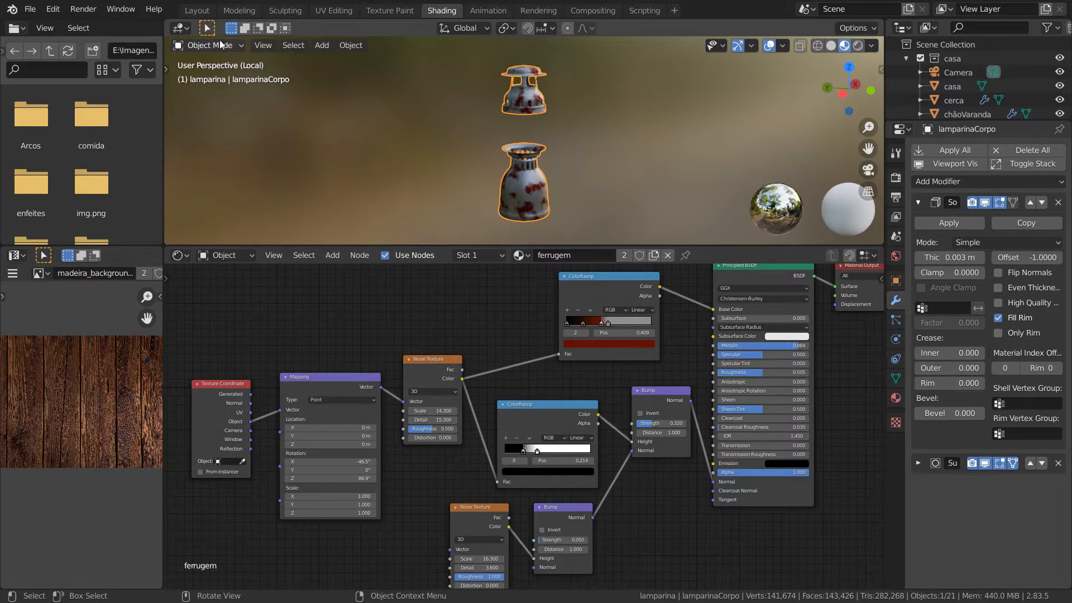
left_click(191, 11)
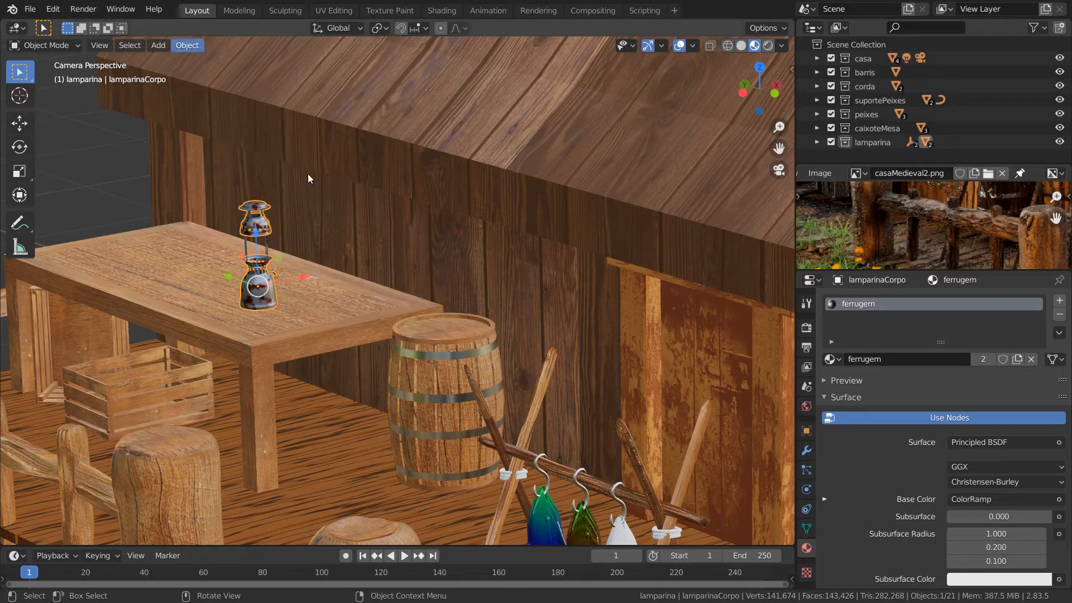
- Select the barrel hoop faces that use the metal slot and replace that slot's material with ferrugem
left_click(415, 353)
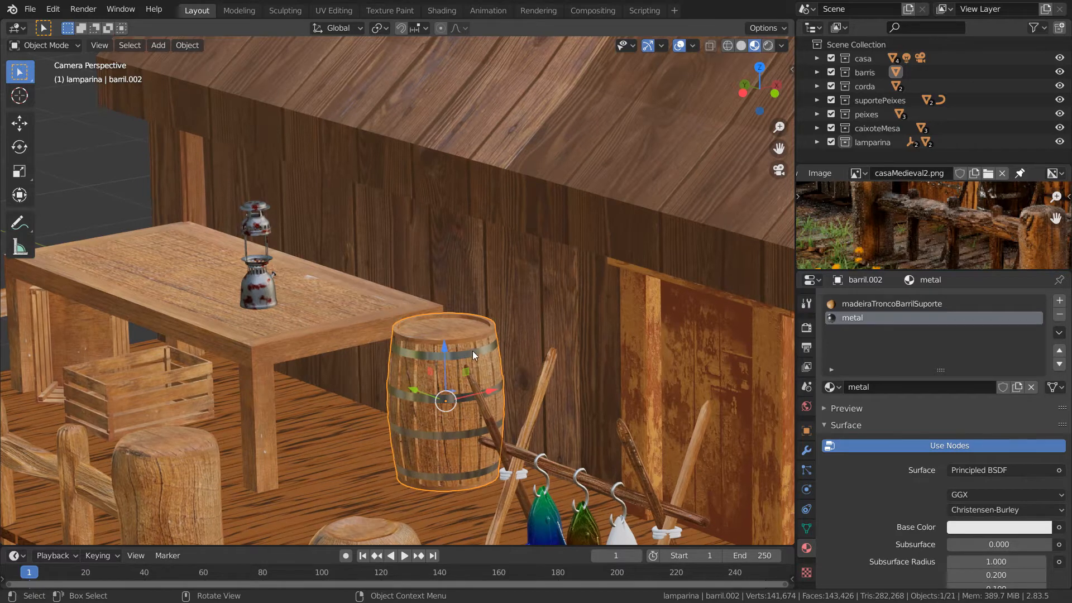
key("Tab")
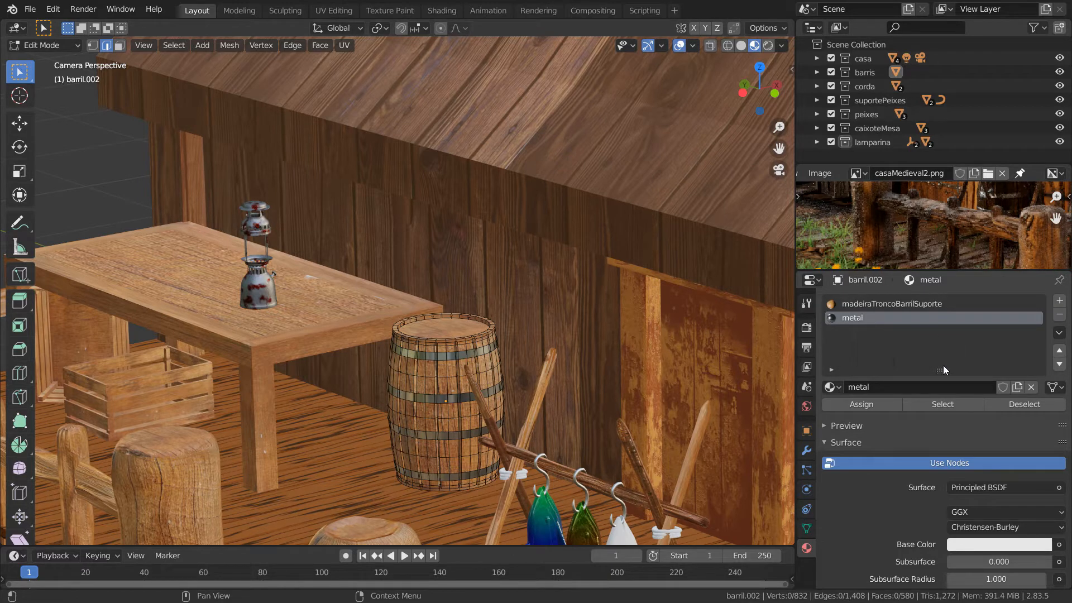
left_click(943, 405)
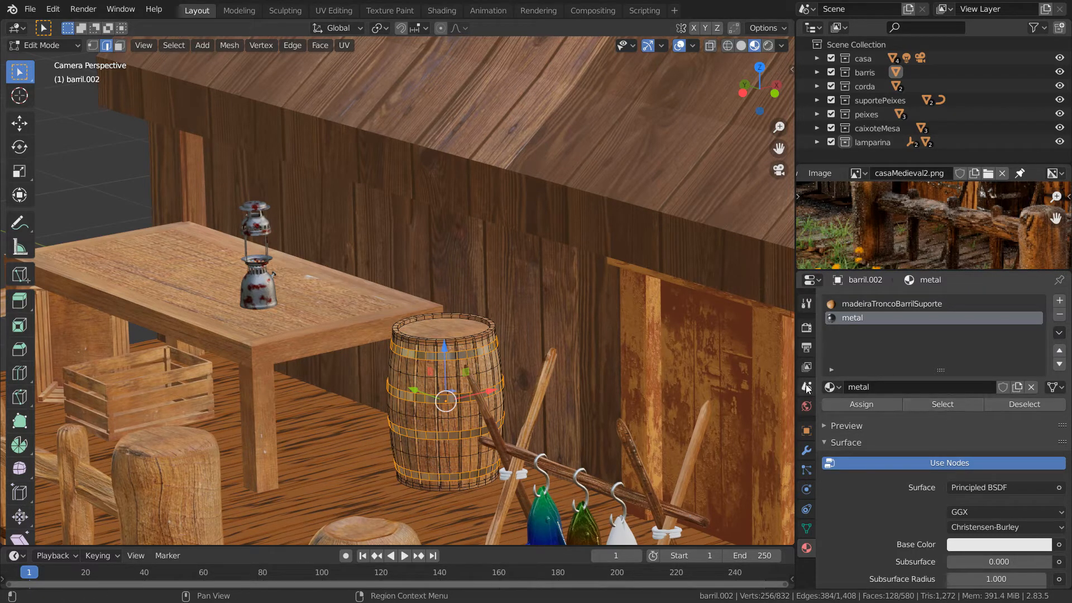
left_click(830, 387)
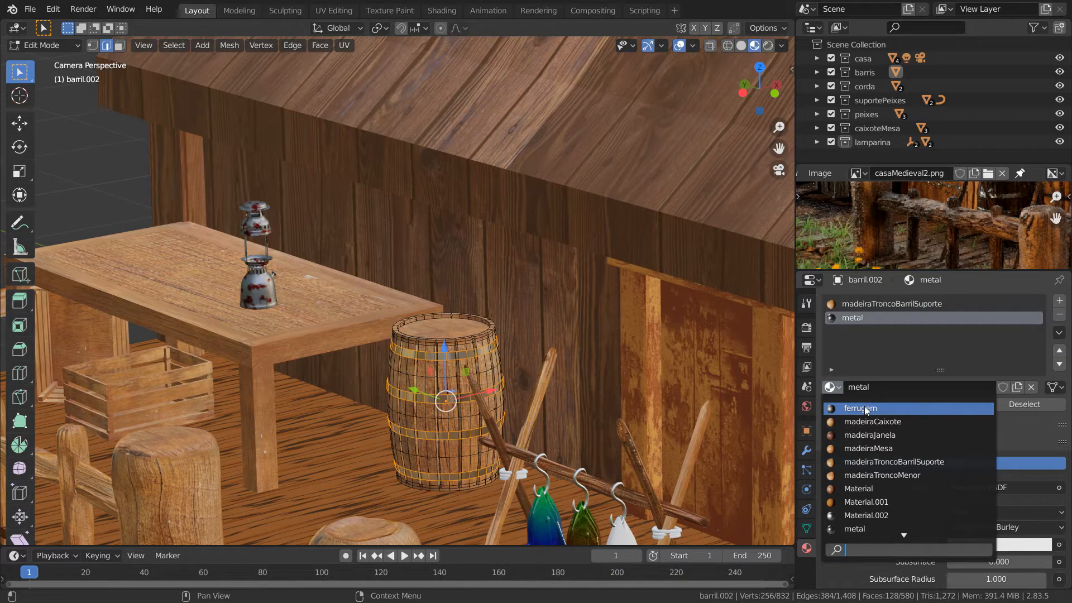
left_click(866, 410)
left_click(865, 411)
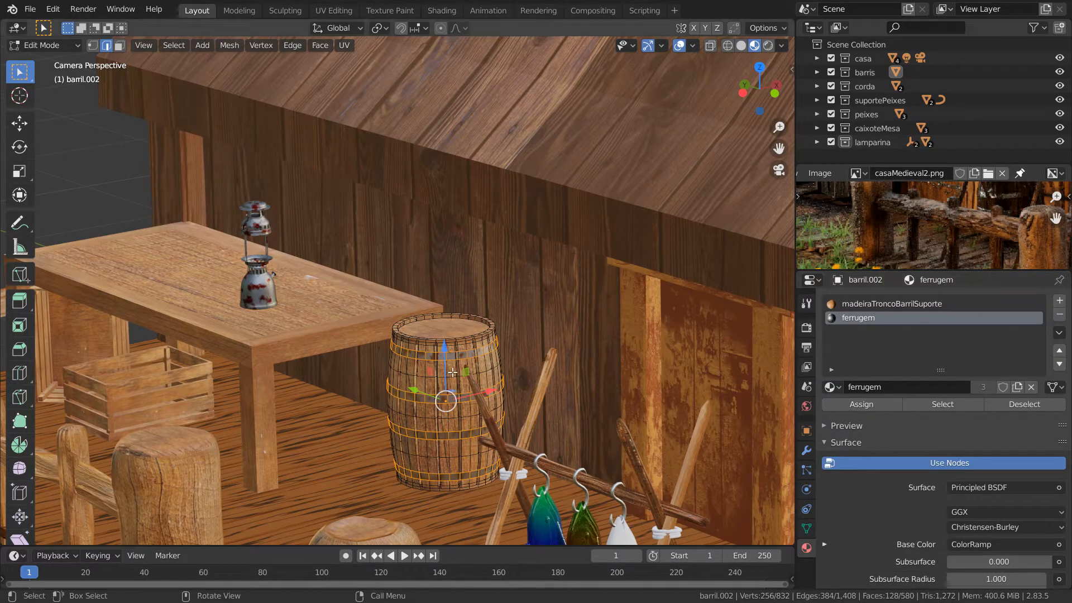
- Add a Solidify modifier to the barrel
scroll(453, 372, "up", 6)
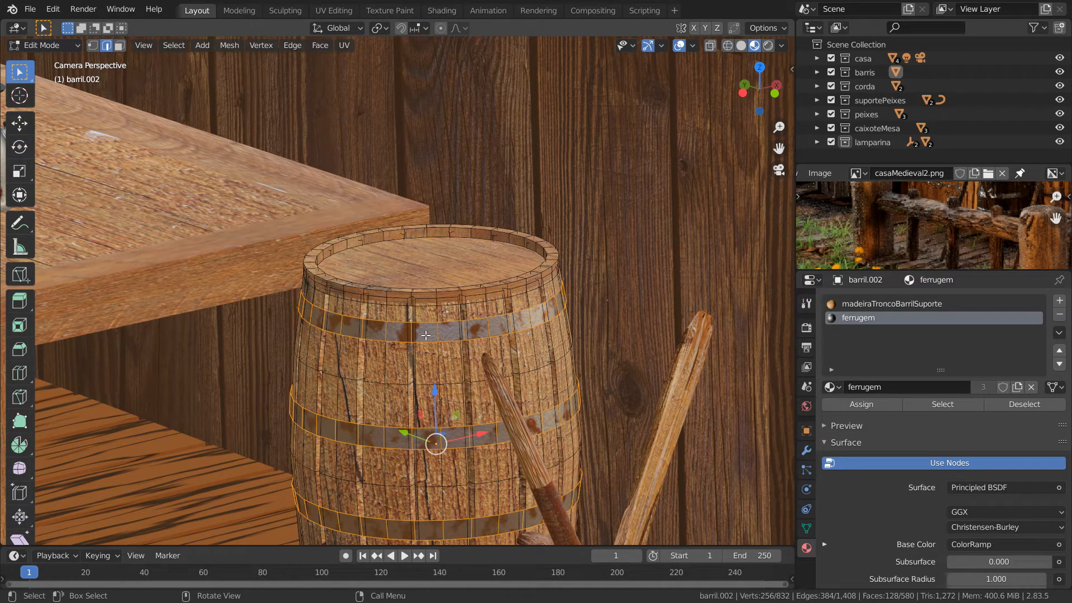
left_click(806, 451)
left_click(870, 302)
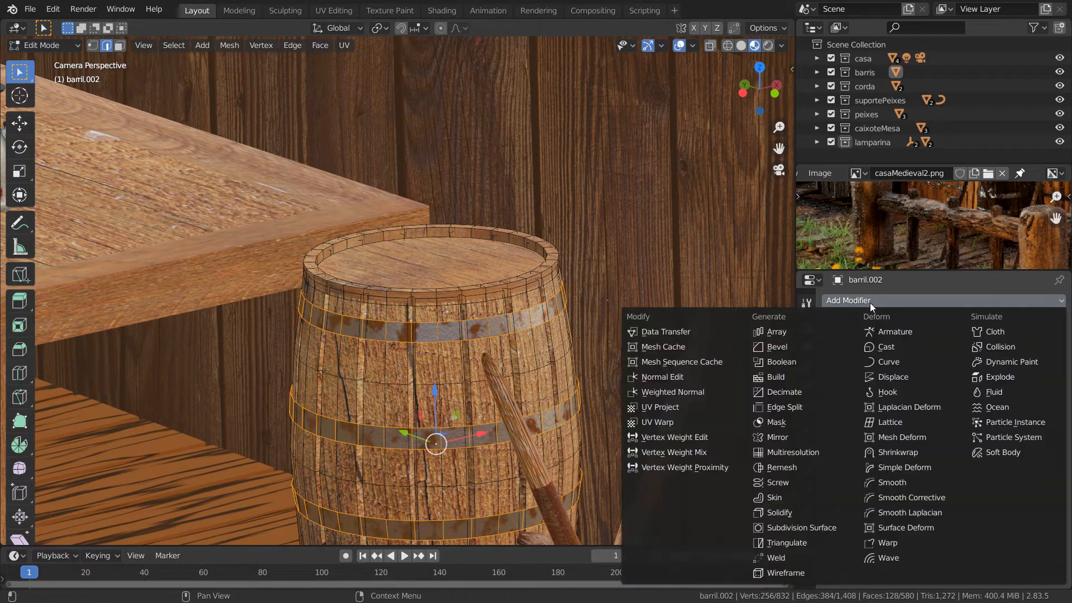
left_click(799, 511)
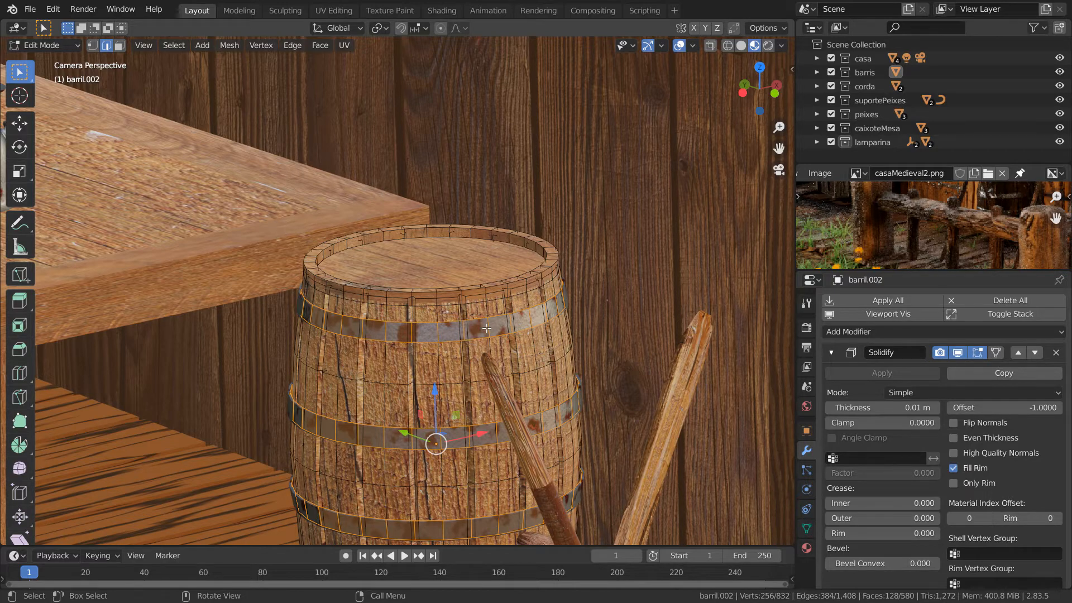
- Lower three separate vertices on the upper edge of the barrel's top hoop by about 0.01 m each along Z
key("1")
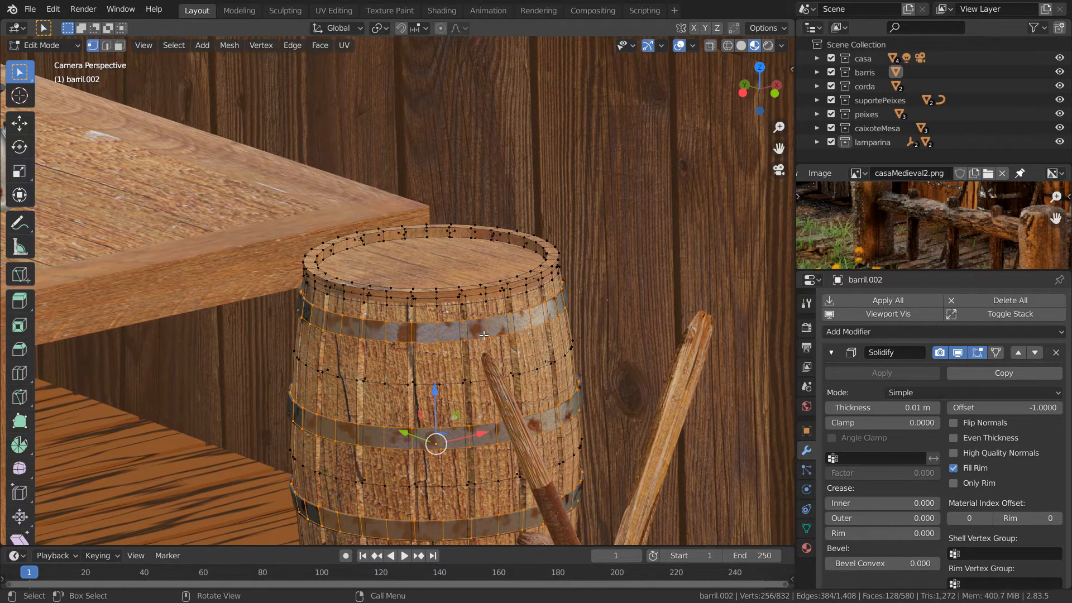
left_click(463, 323)
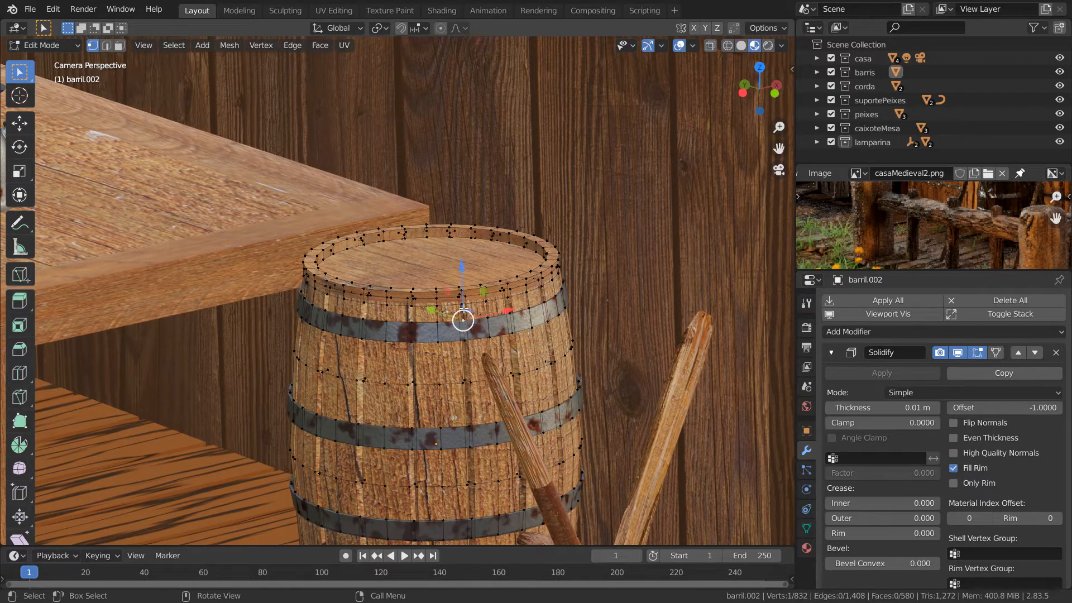
key("g")
key("z")
left_click(463, 304)
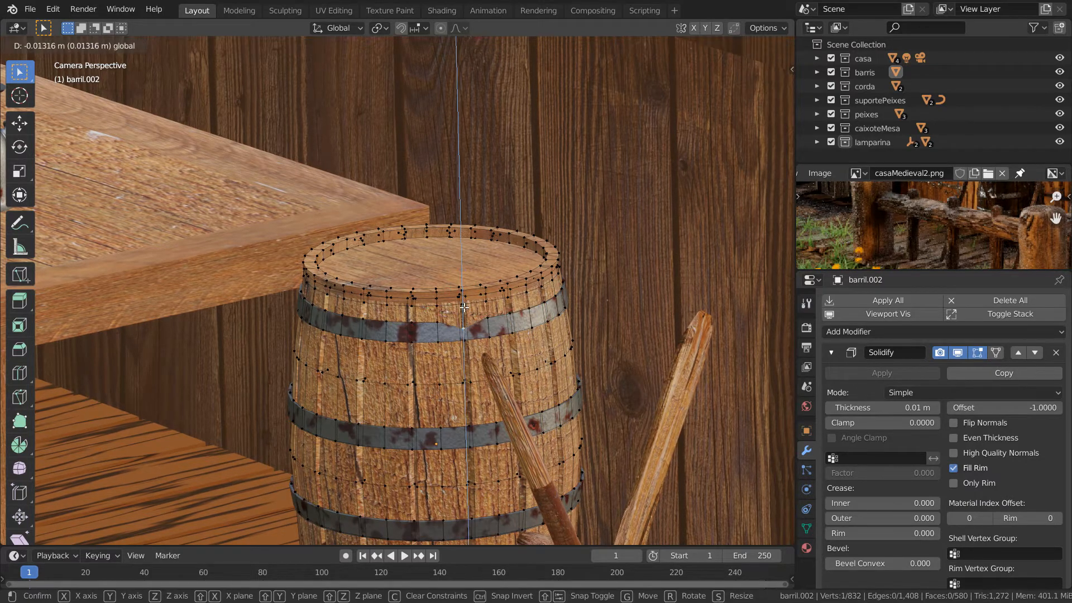
left_click(544, 300)
left_click_drag(541, 278, 542, 283)
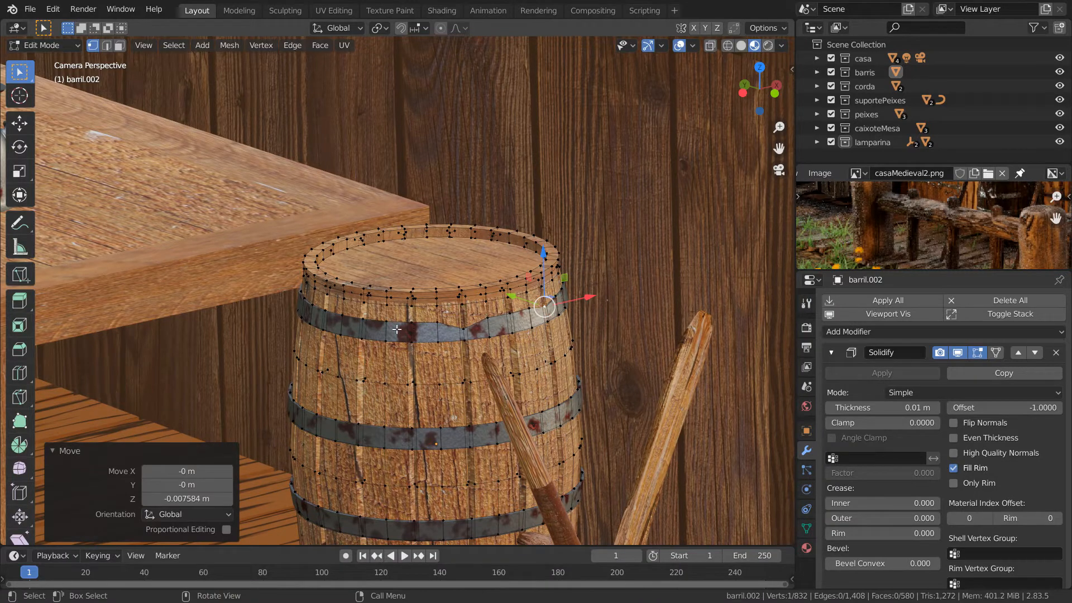
left_click(326, 310)
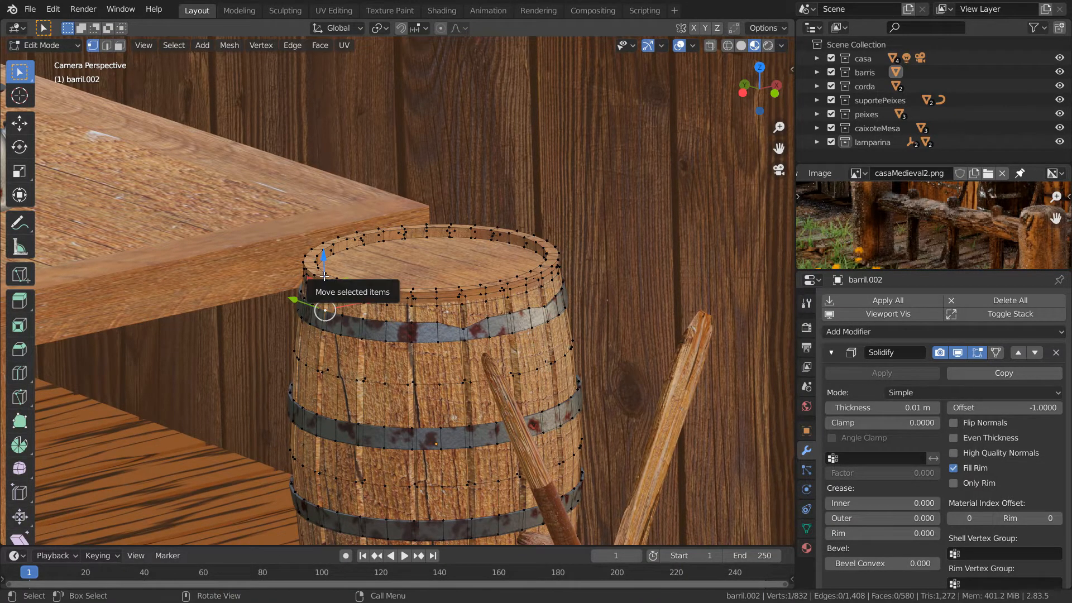
left_click_drag(324, 276, 322, 284)
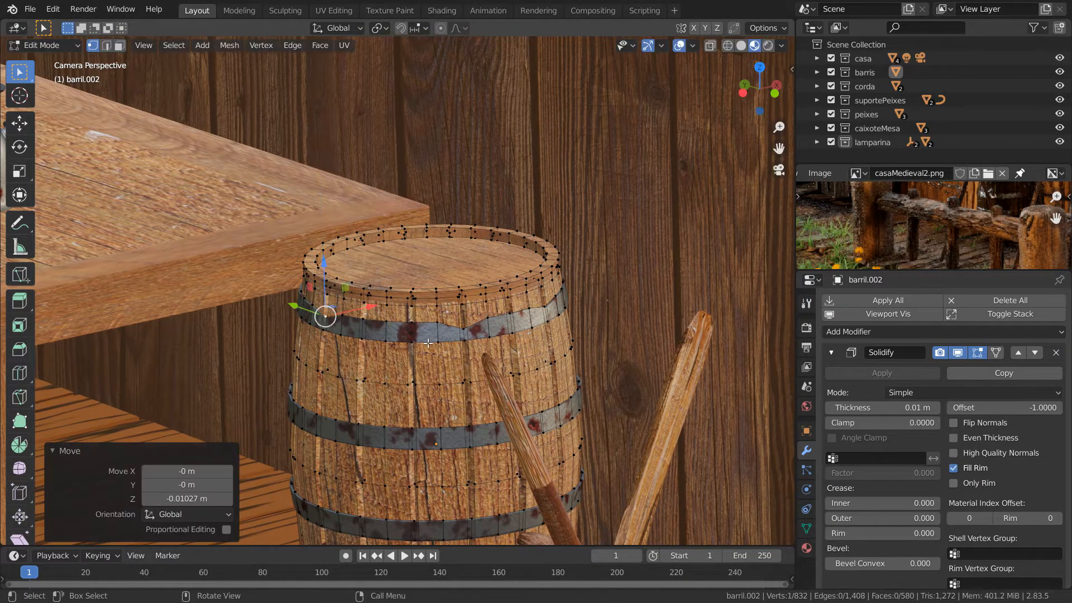
- Raise a lower-edge vertex of the top hoop by about 0.01 m and its front upper-edge vertex by about 0.004 m, then return to Object Mode
left_click(388, 340)
left_click_drag(387, 316, 388, 310)
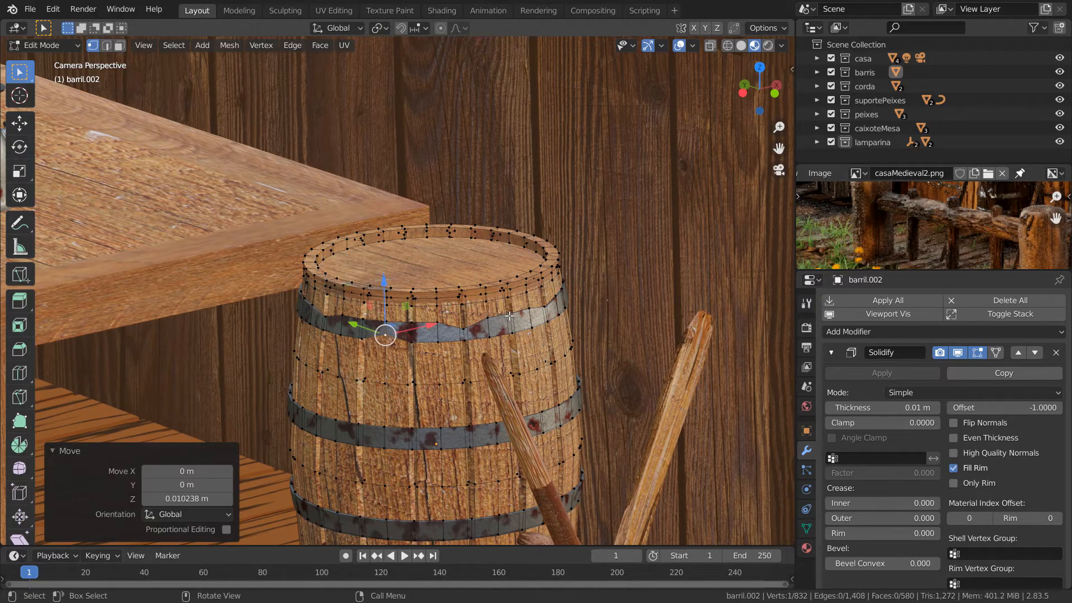
left_click(463, 328)
left_click_drag(462, 295, 463, 292)
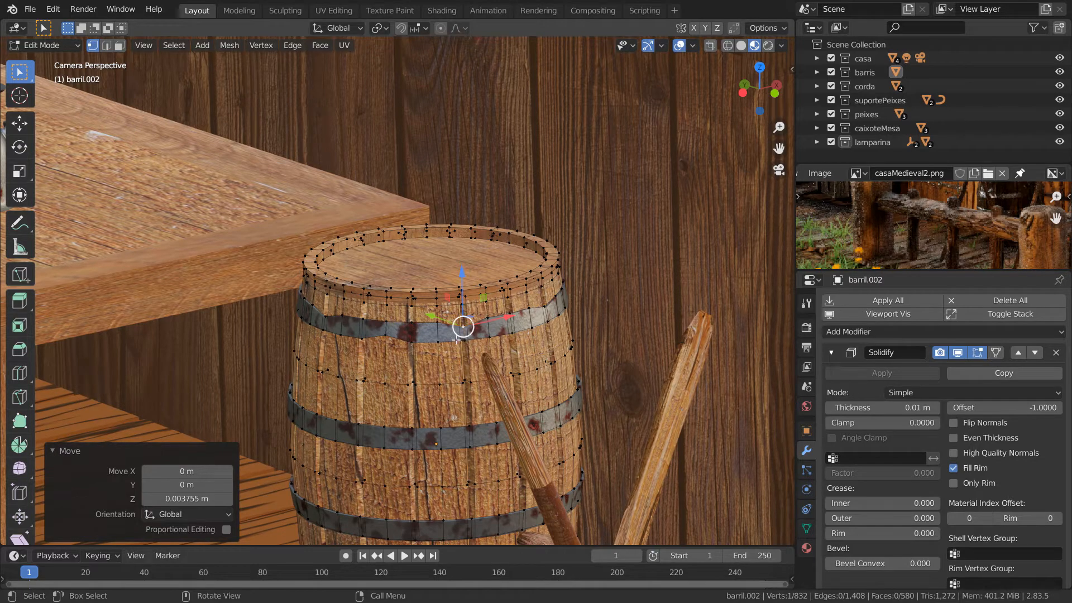
key("Tab")
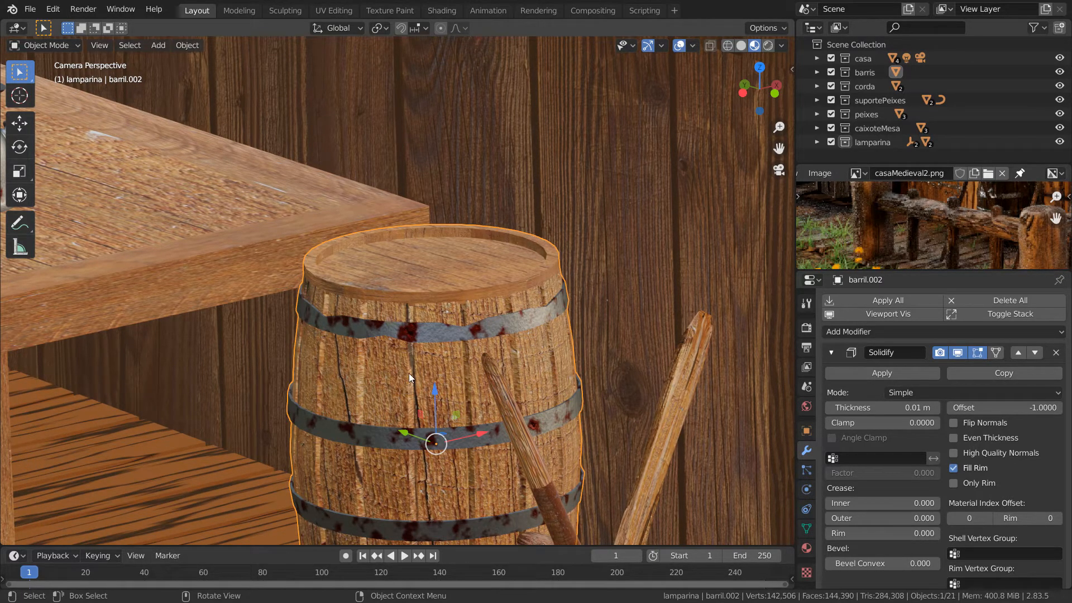
- Select the blue-green hanging fish and examine its peixe material settings
scroll(425, 362, "down", 8)
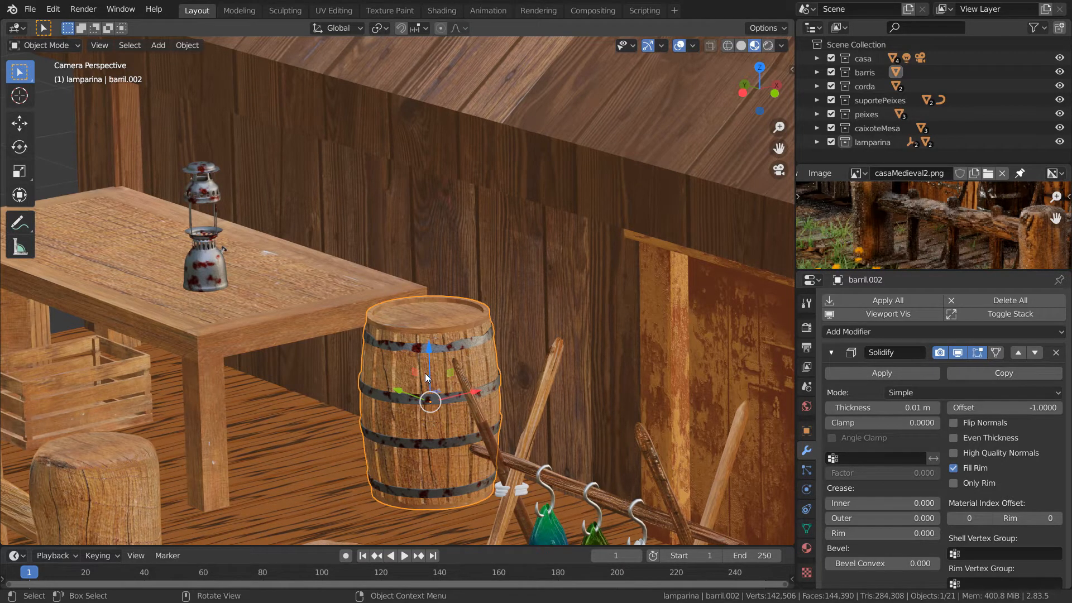
scroll(425, 373, "down", 3)
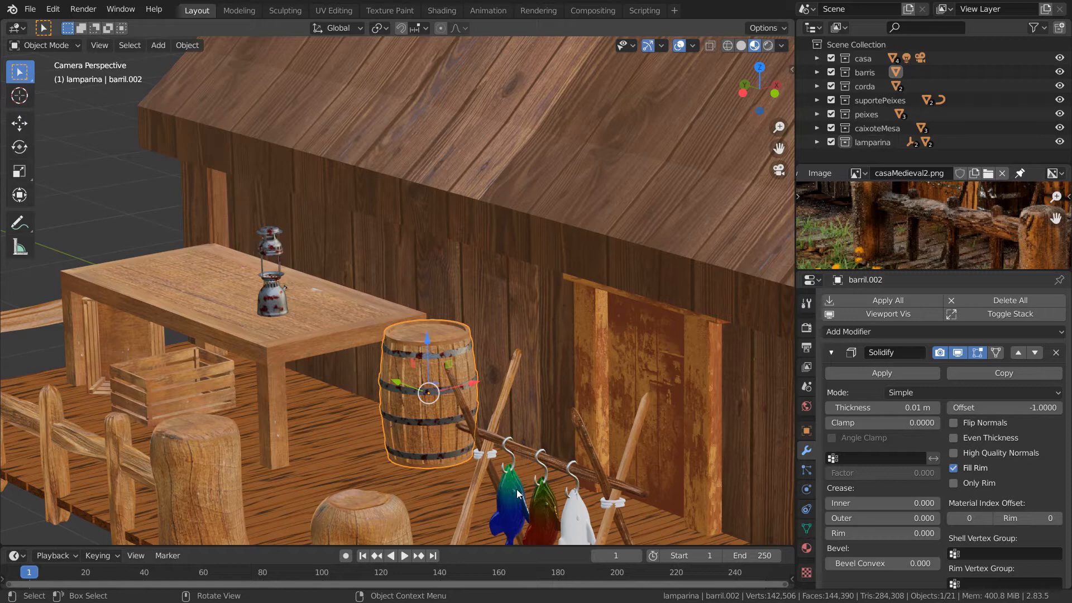
middle_click_drag(518, 487, 501, 357, "shift")
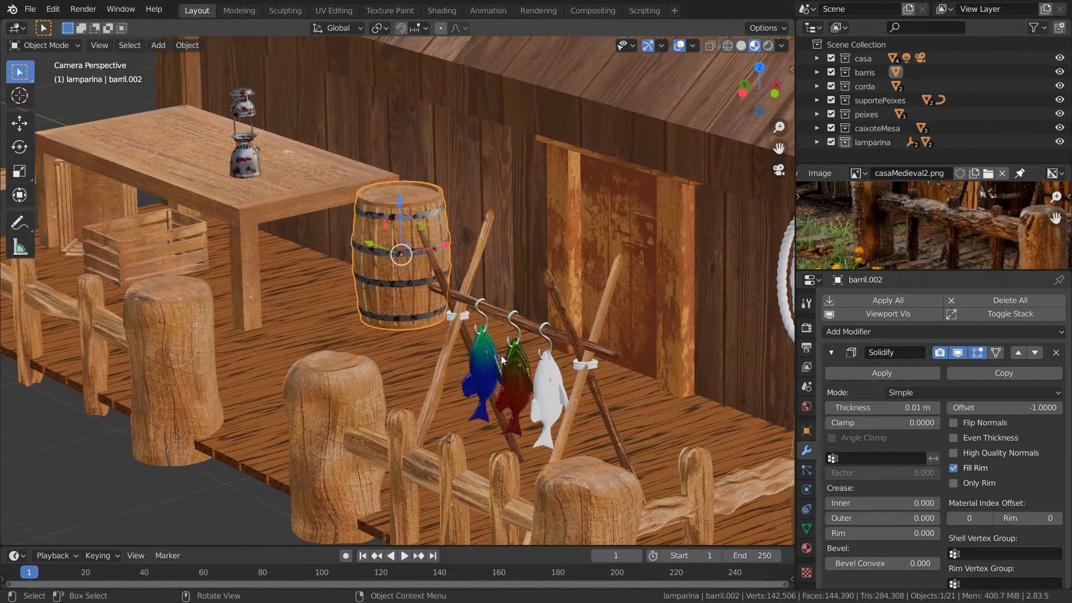
left_click(499, 358)
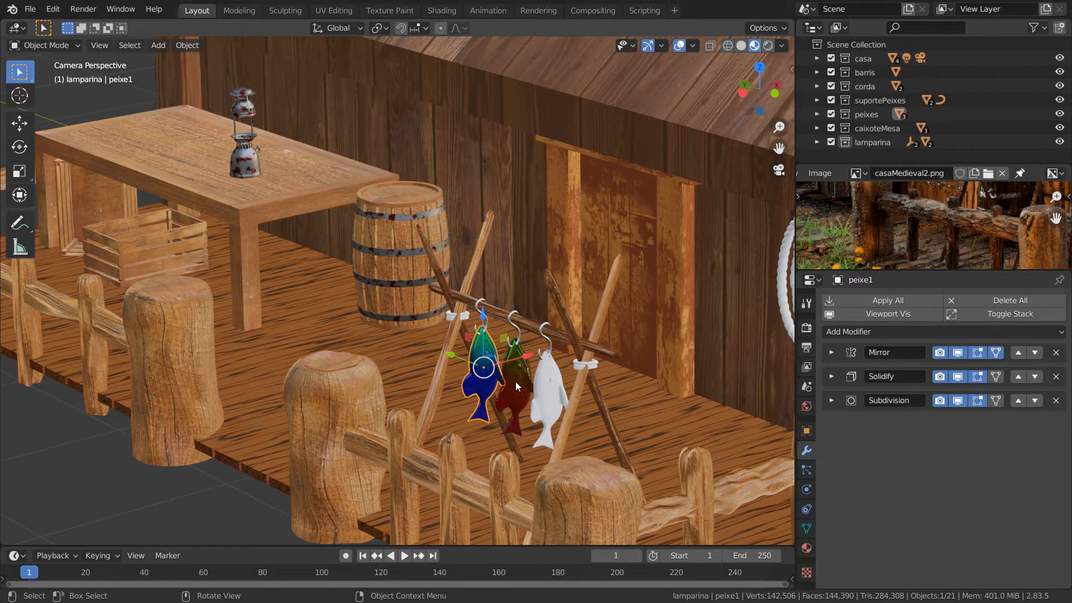
scroll(507, 390, "up", 1)
scroll(507, 393, "up", 2)
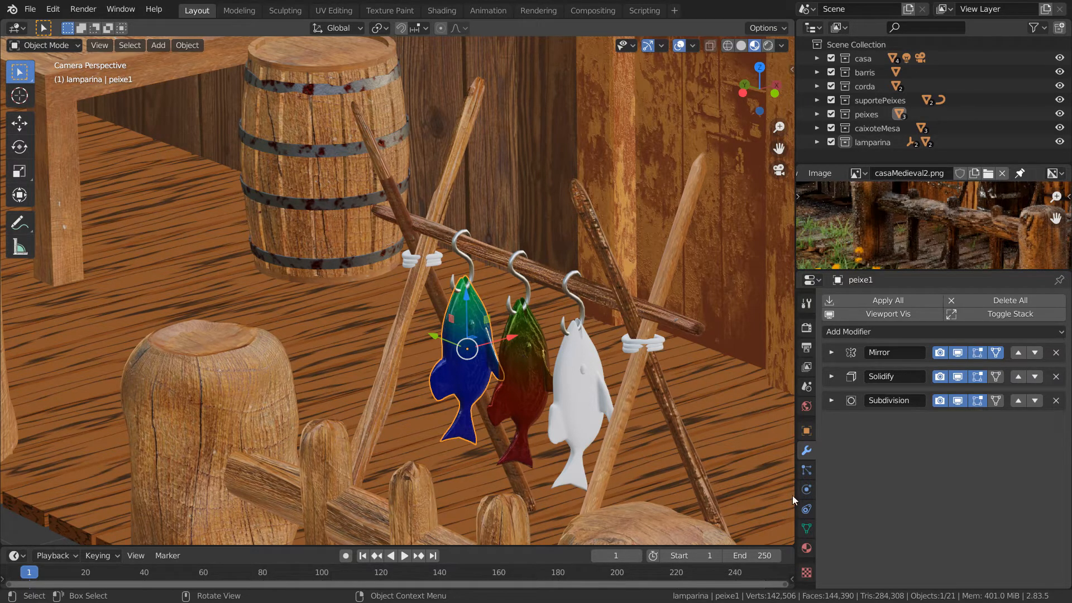
left_click(806, 548)
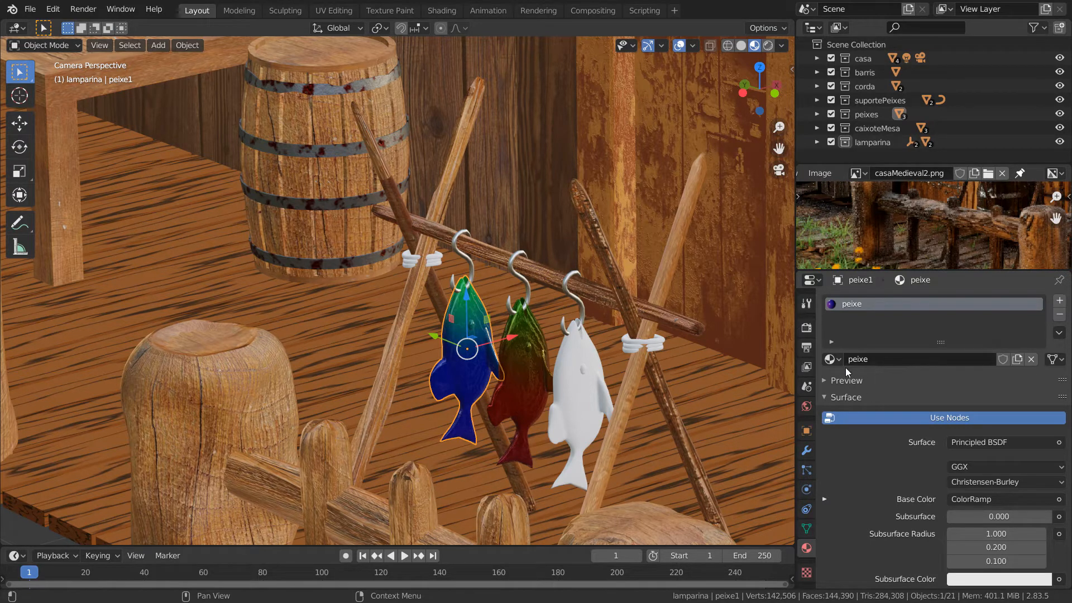
- Isolate the red-green fish and examine its peixe.001 shader nodes, including the Gradient Texture, Wave Texture, ColorRamps and Bump
left_click(522, 361)
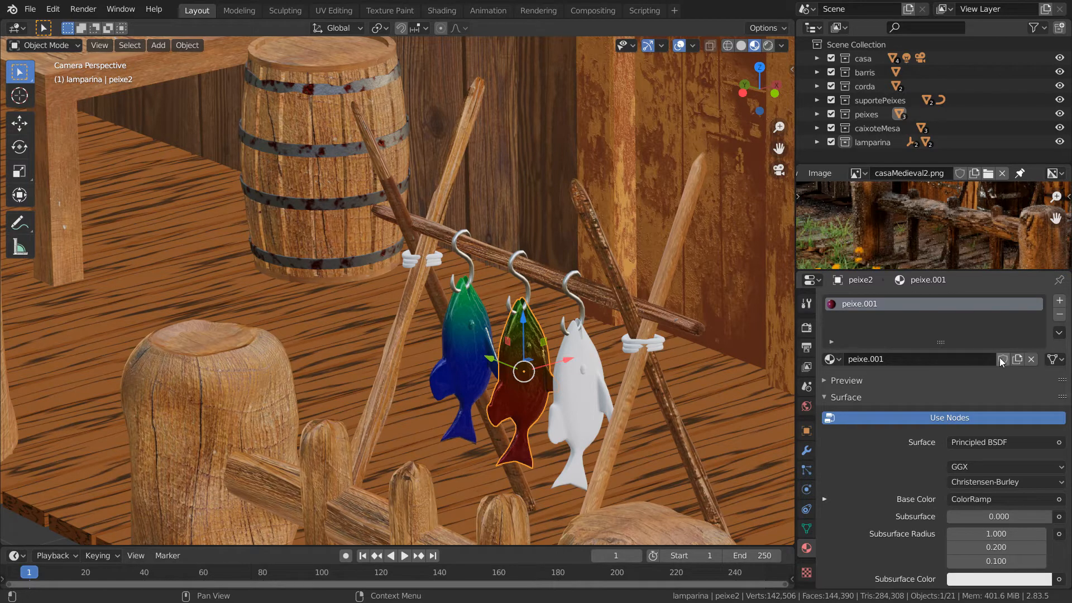
left_click(328, 11)
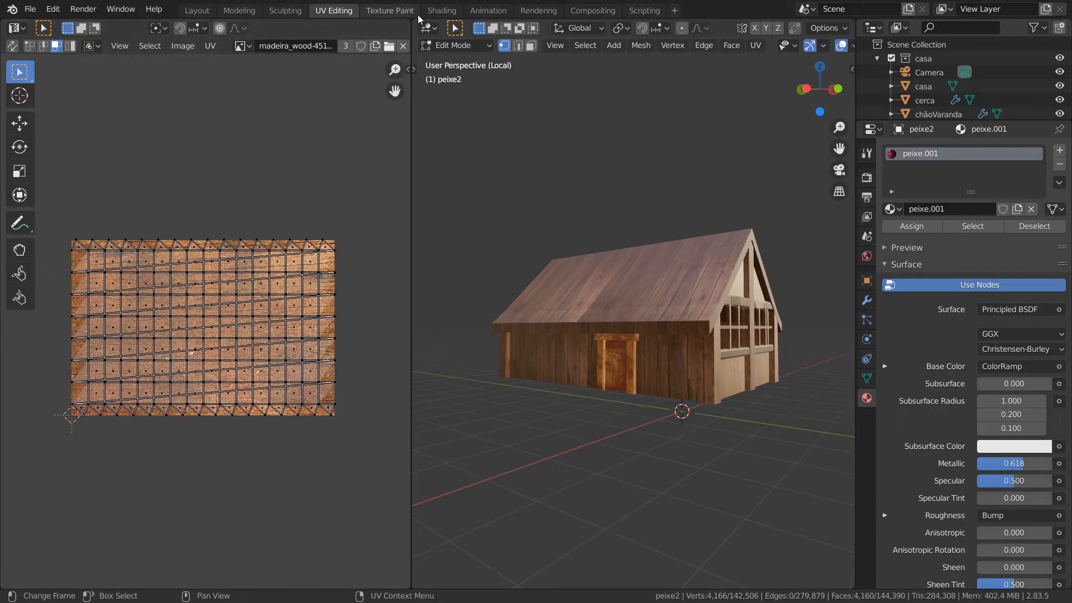
left_click(437, 12)
key("slash")
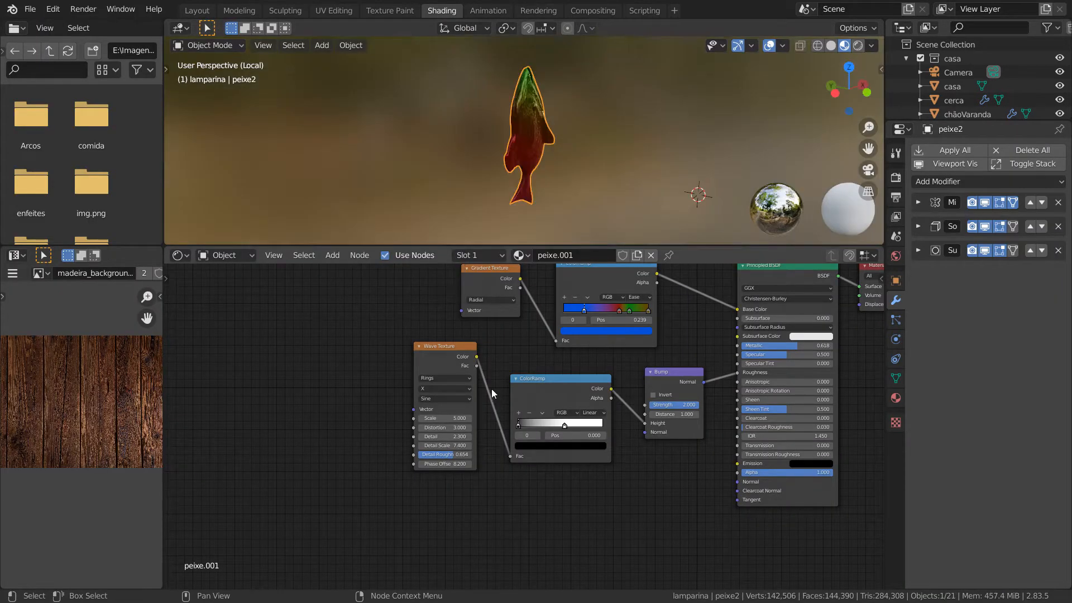
scroll(527, 370, "up", 1)
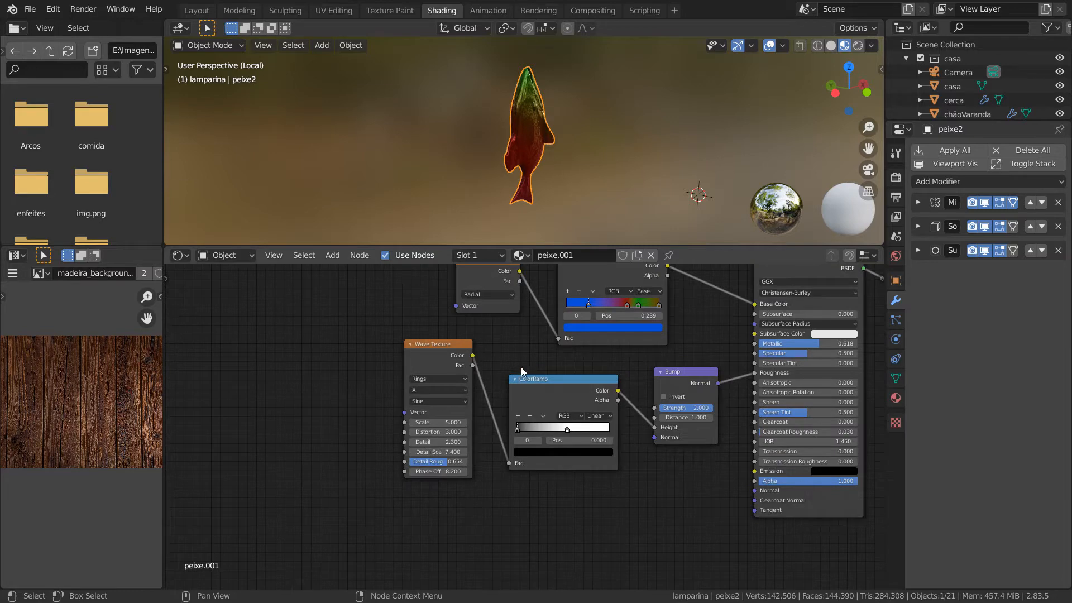
middle_click_drag(521, 367, 443, 402)
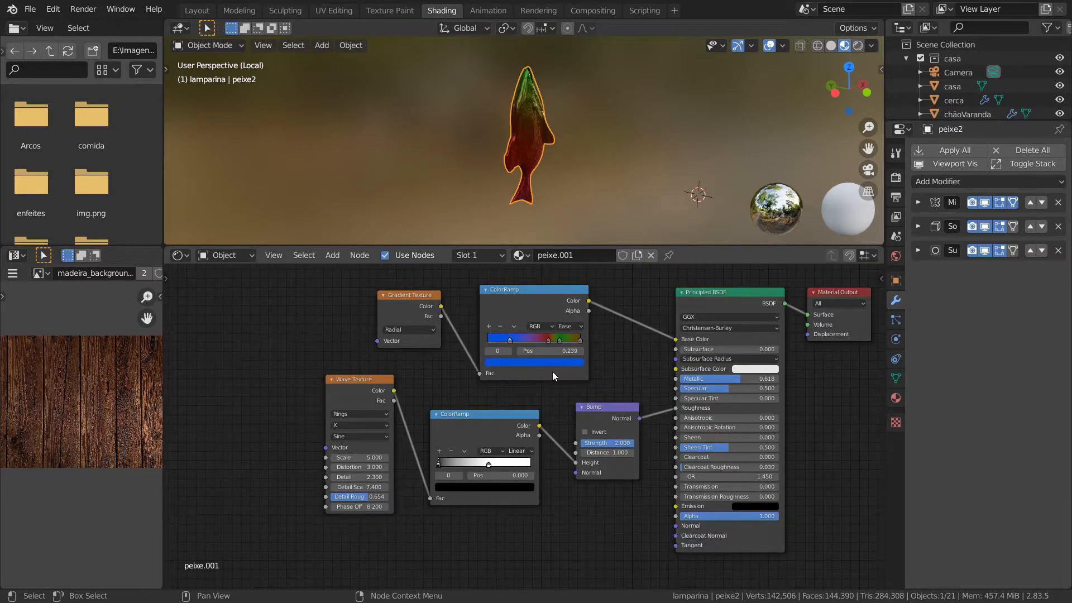
- Select the fish hooks and set the Principled BSDF roughness of their Material.002 material to 0.482
left_click(197, 11)
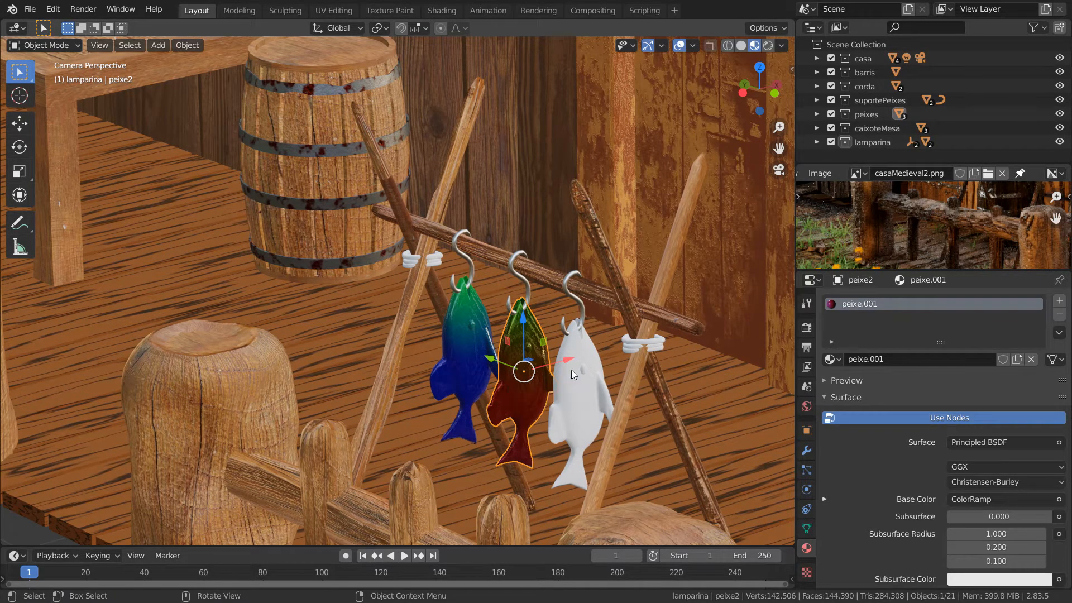
left_click(511, 269)
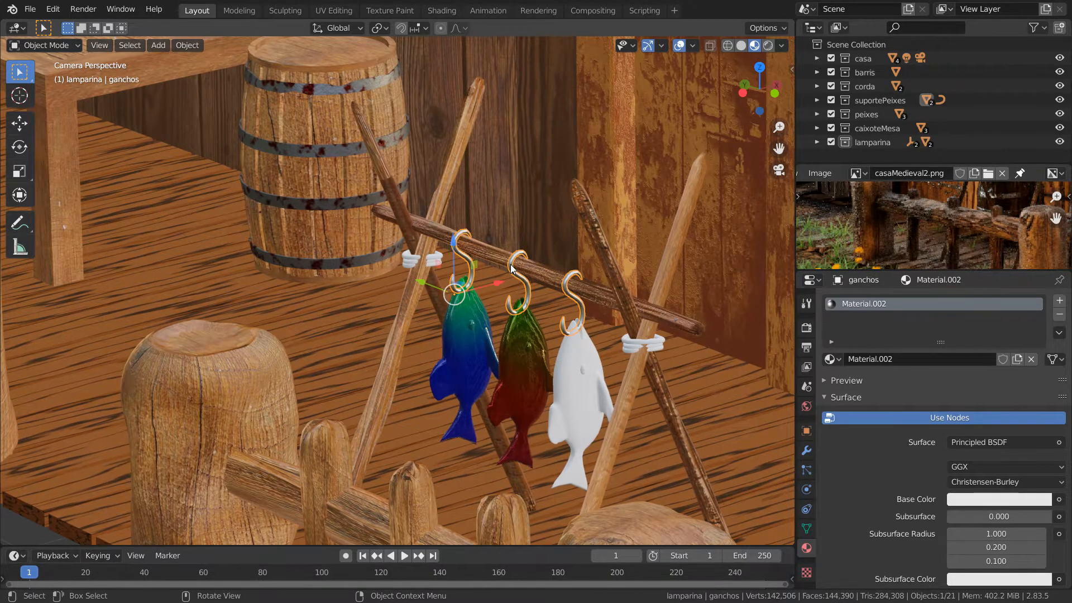
left_click(442, 11)
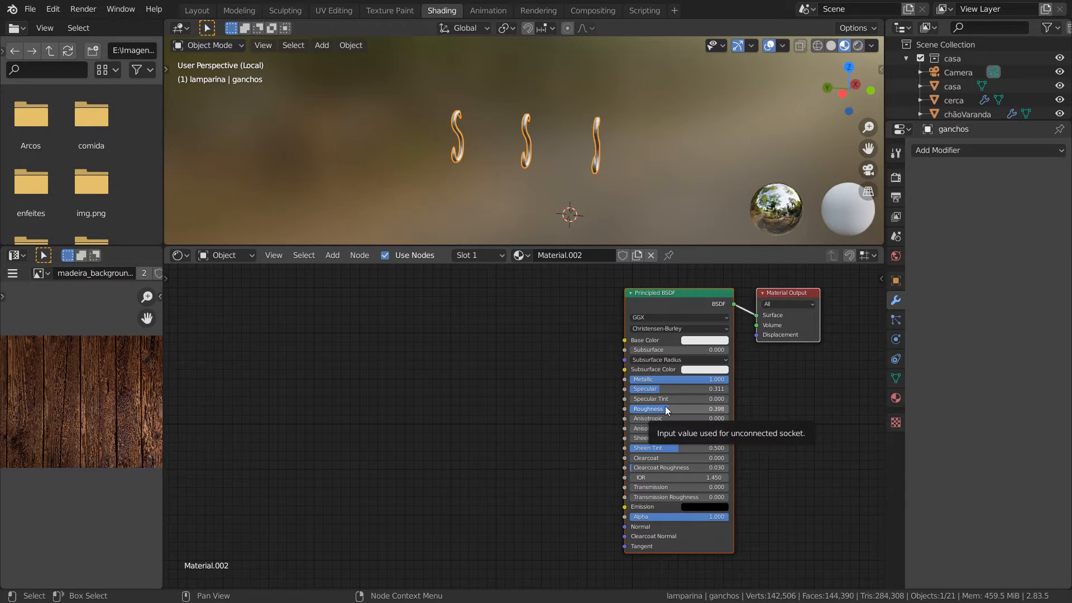
mouse_move(668, 412)
left_mouse_down()
mouse_move(628, 412)
mouse_move(676, 412)
left_mouse_up()
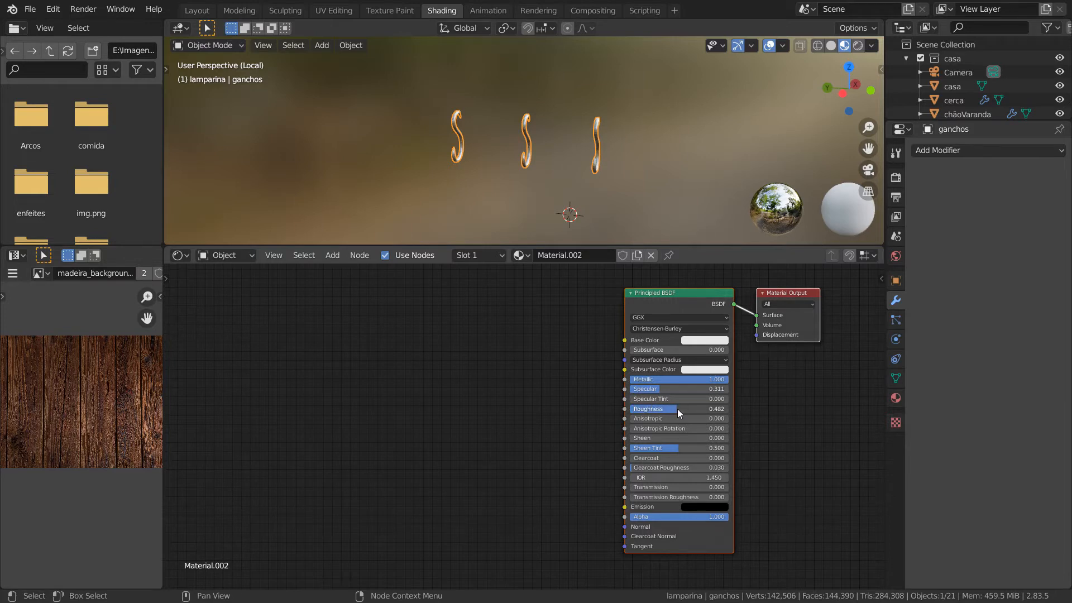
- Undo the last roughness change on the fish hooks' material and return to the Layout workspace
key("ctrl+z")
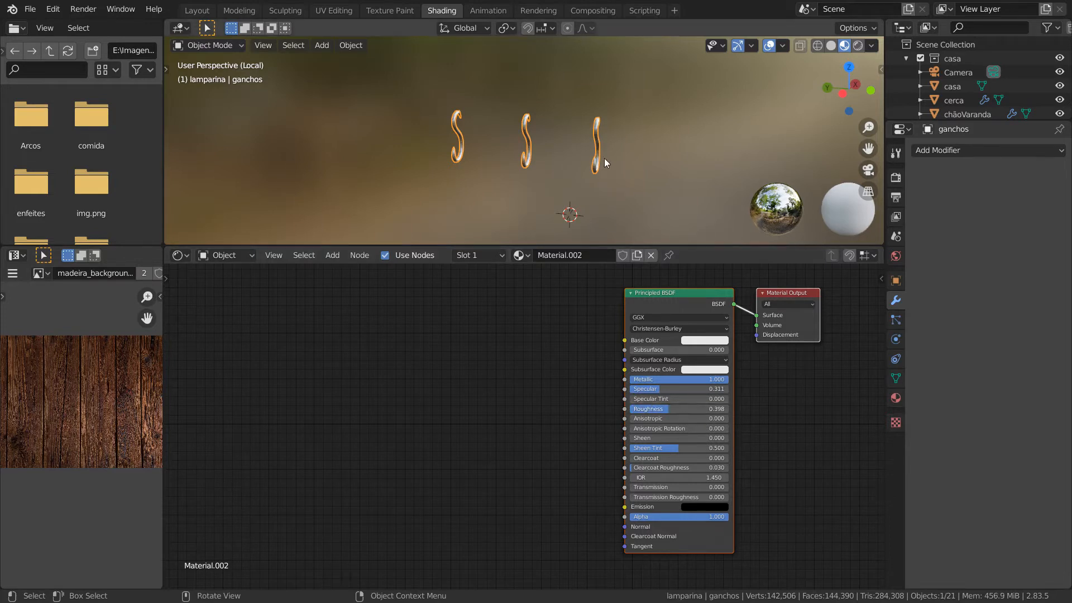
middle_click_drag(604, 159, 588, 161)
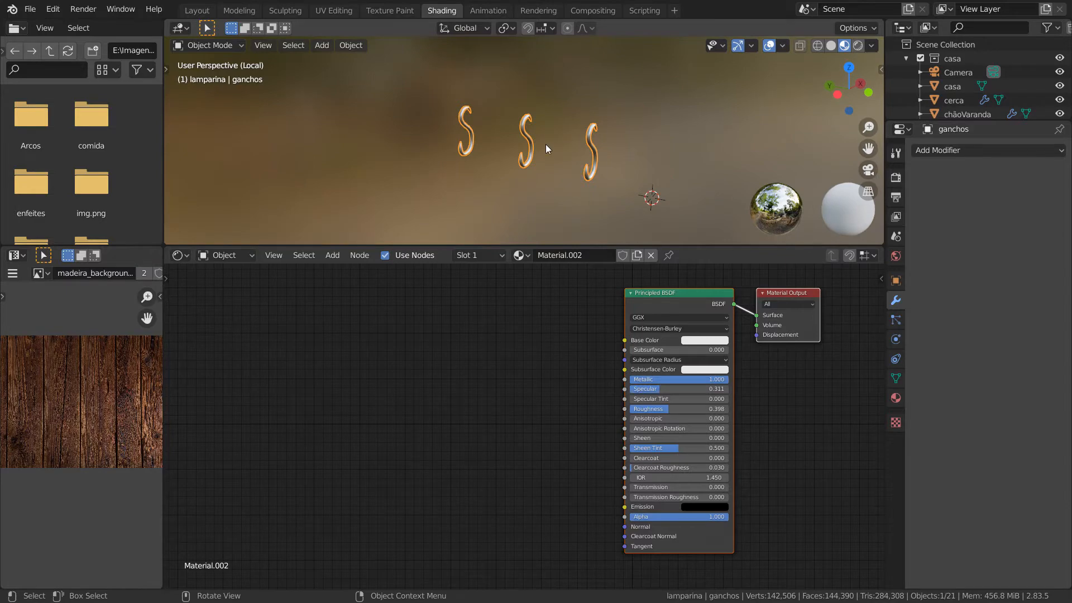
left_click(197, 10)
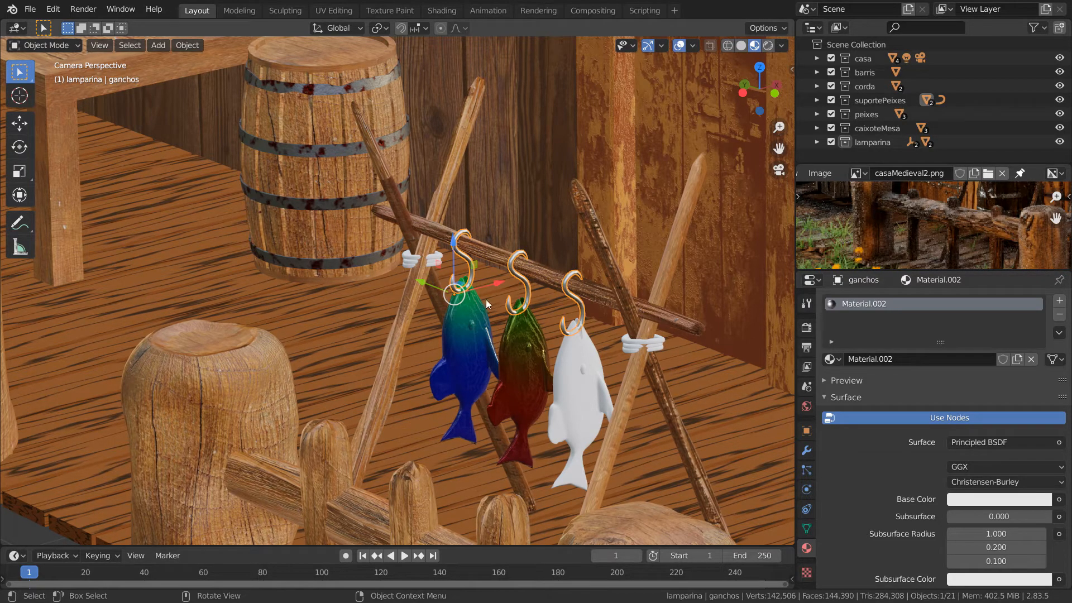
- Select the cordaSuporte rope ties and enlarge the casaMedieval2.png reference view, framing its crossed-pole rack and barrels
left_click(635, 343)
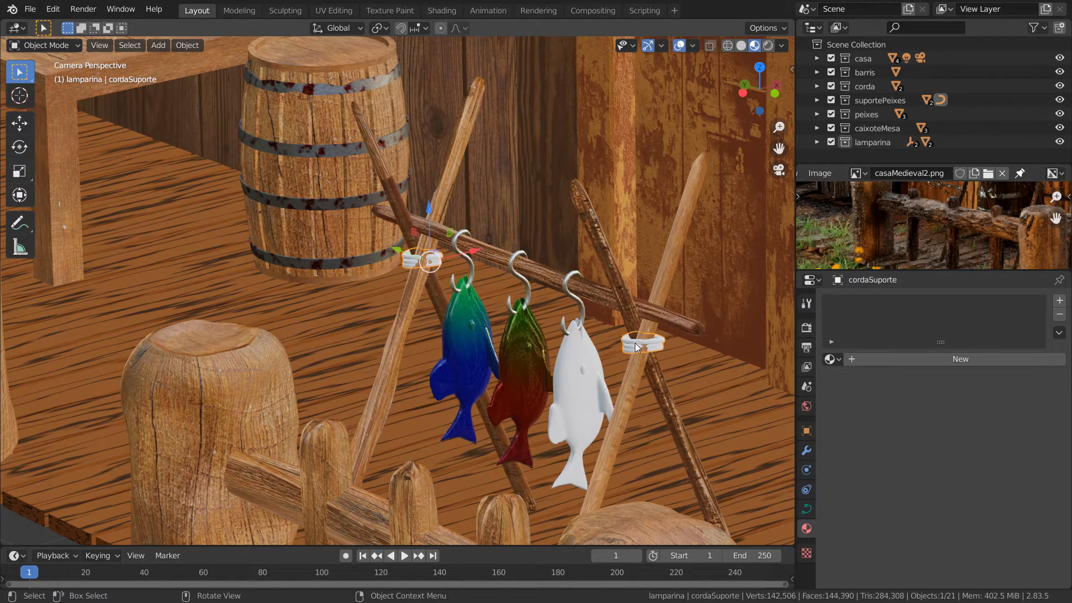
scroll(636, 353, "up", 4)
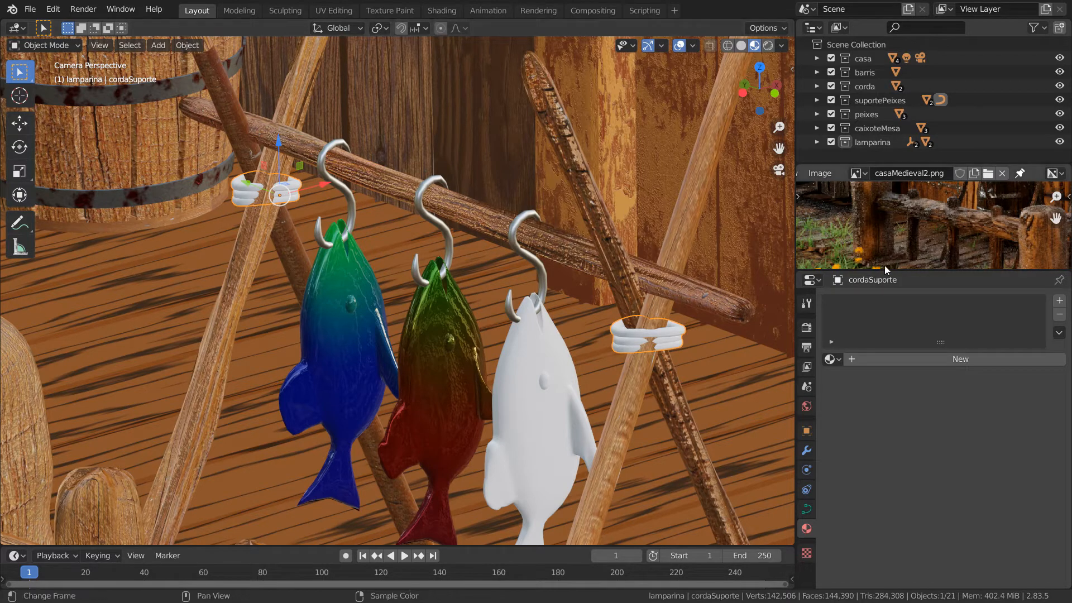
left_click_drag(899, 274, 901, 400)
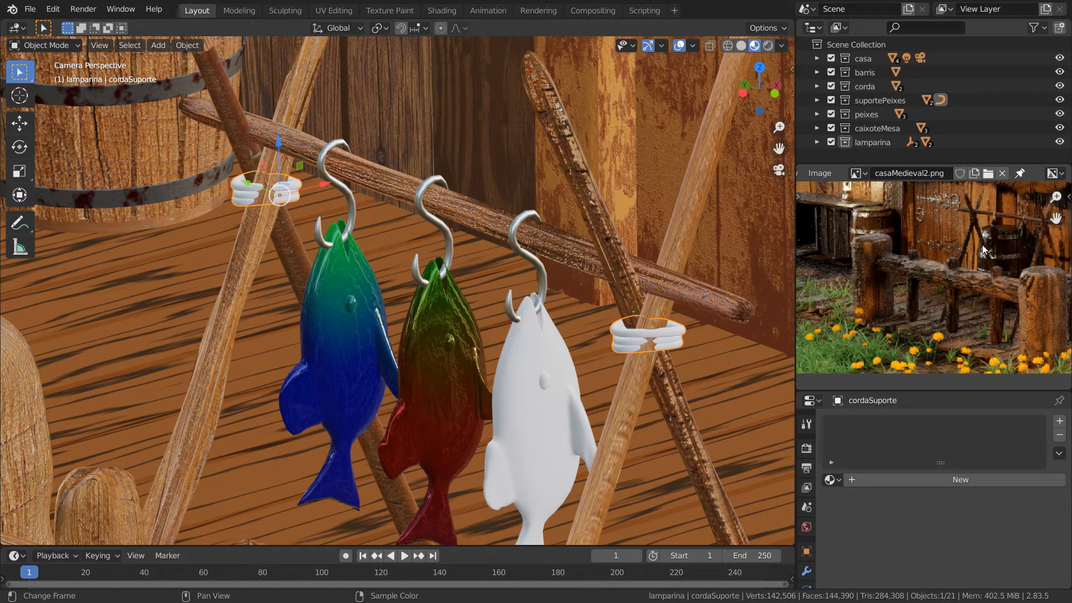
middle_click_drag(984, 249, 946, 255)
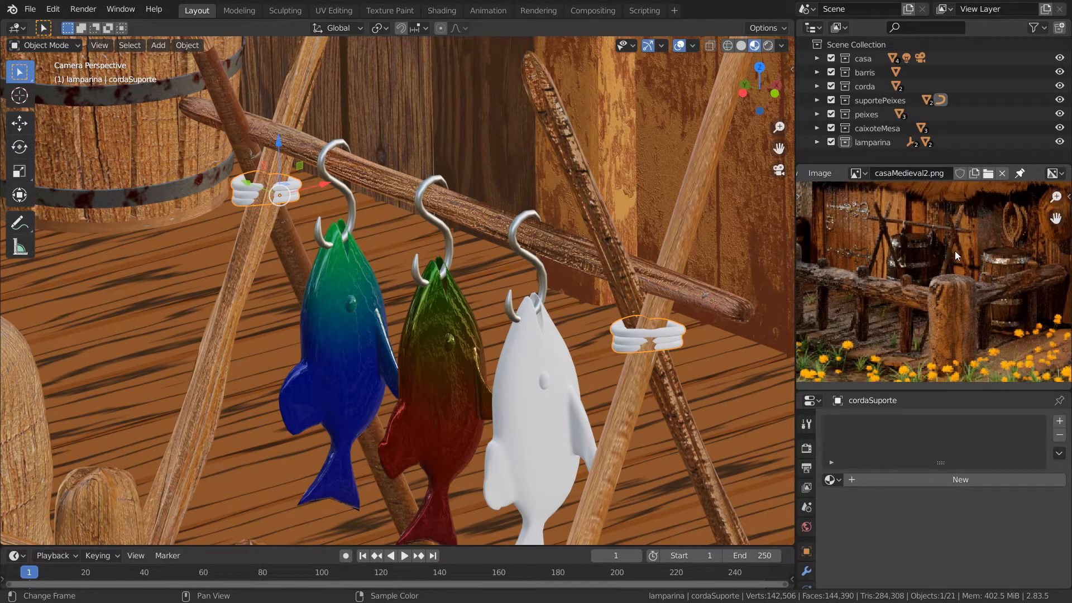
scroll(955, 255, "up", 3)
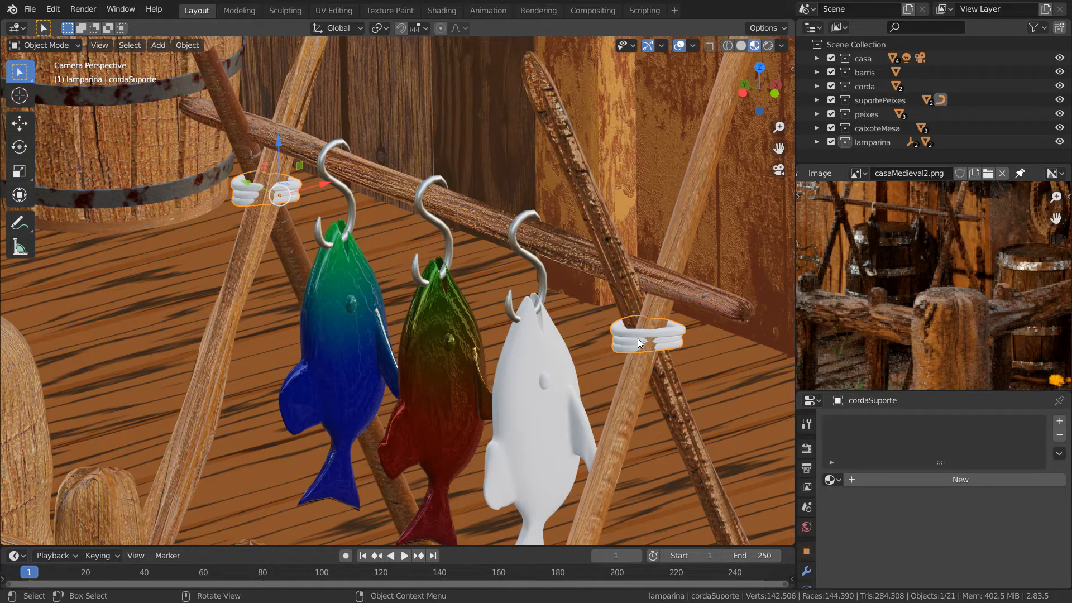
- Inspect the cordaSuporte rope ties up close and convert them from a curve to a mesh
scroll(640, 346, "up", 3)
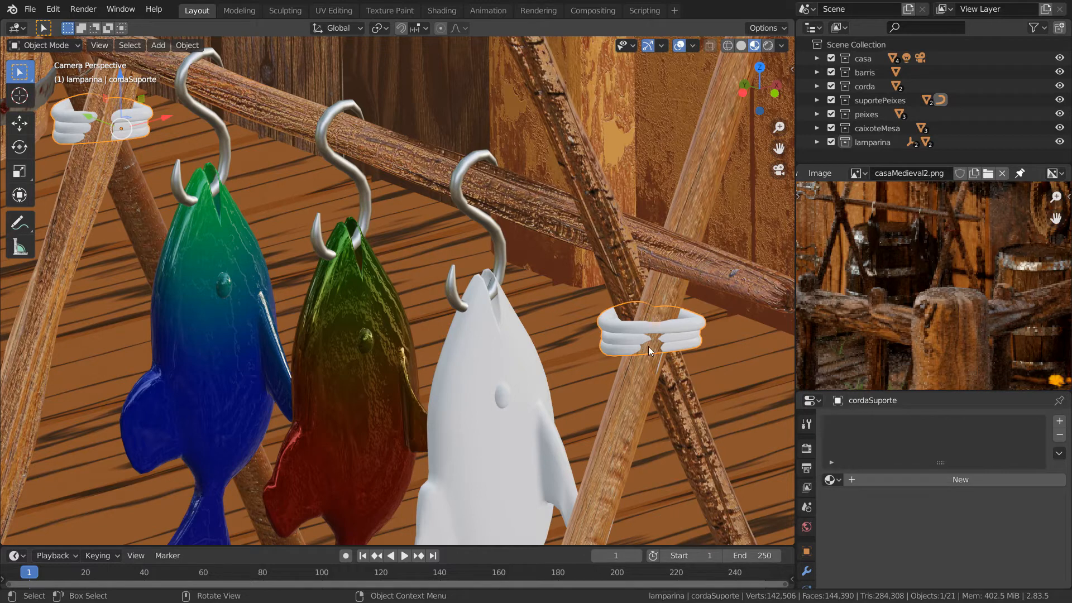
middle_click_drag(653, 356, 516, 307, "shift")
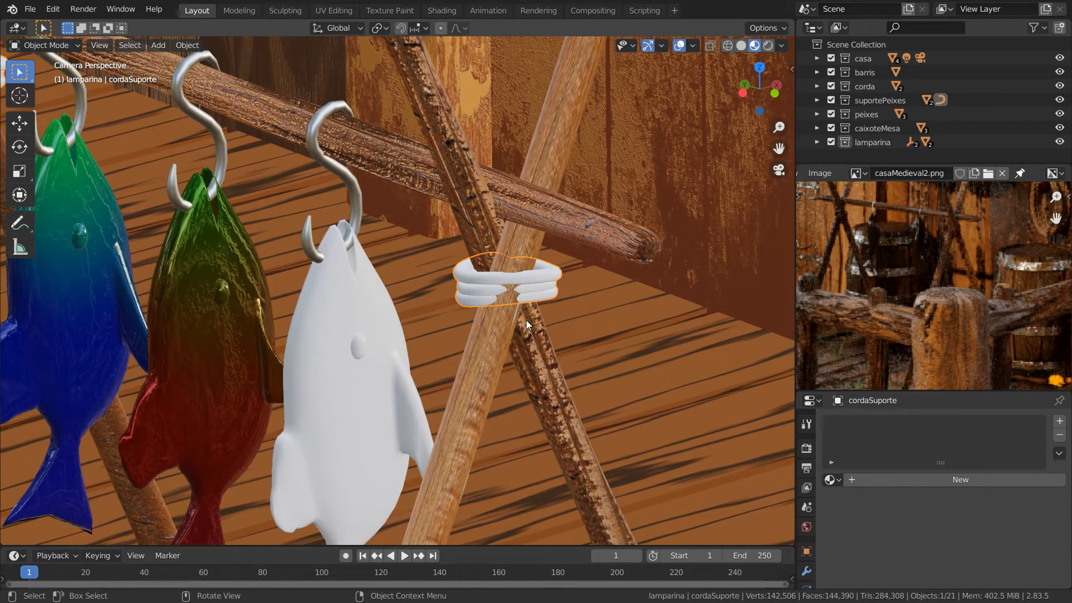
scroll(526, 320, "up", 2)
scroll(528, 320, "up", 1)
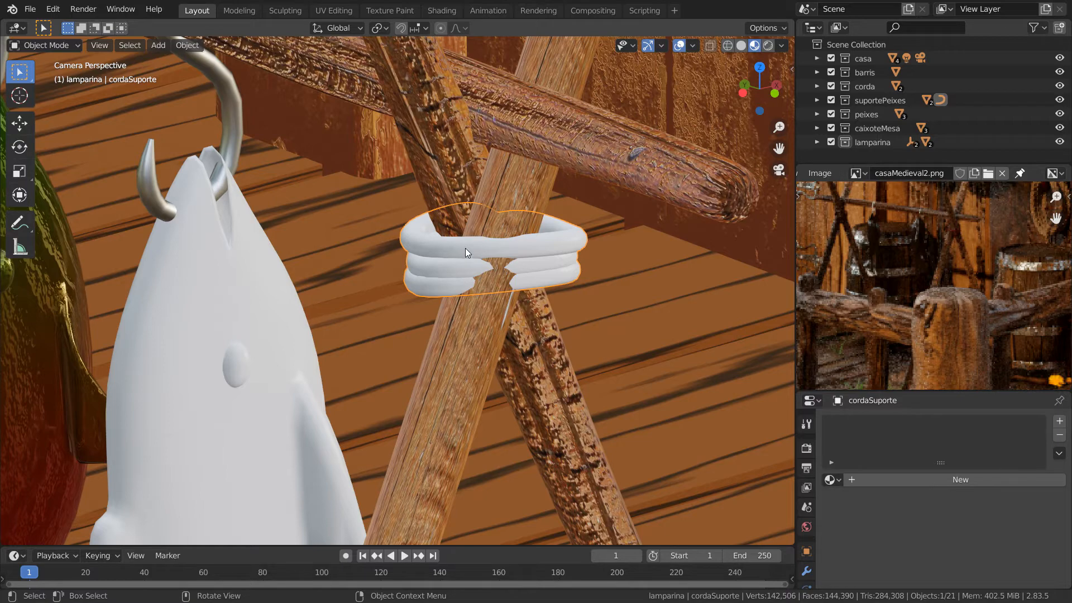
scroll(451, 255, "down", 5)
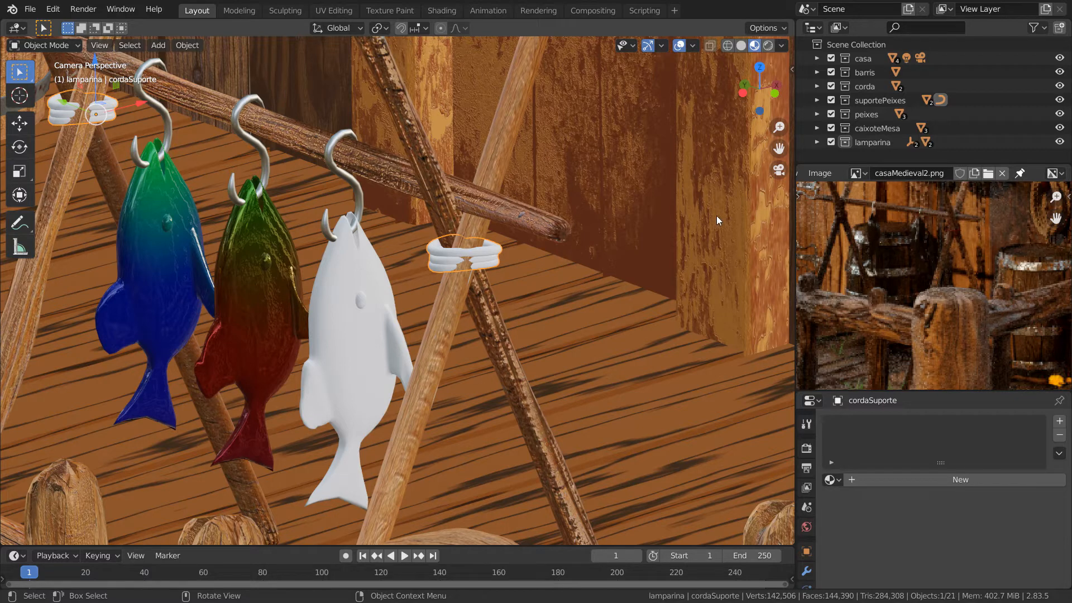
left_click(819, 99)
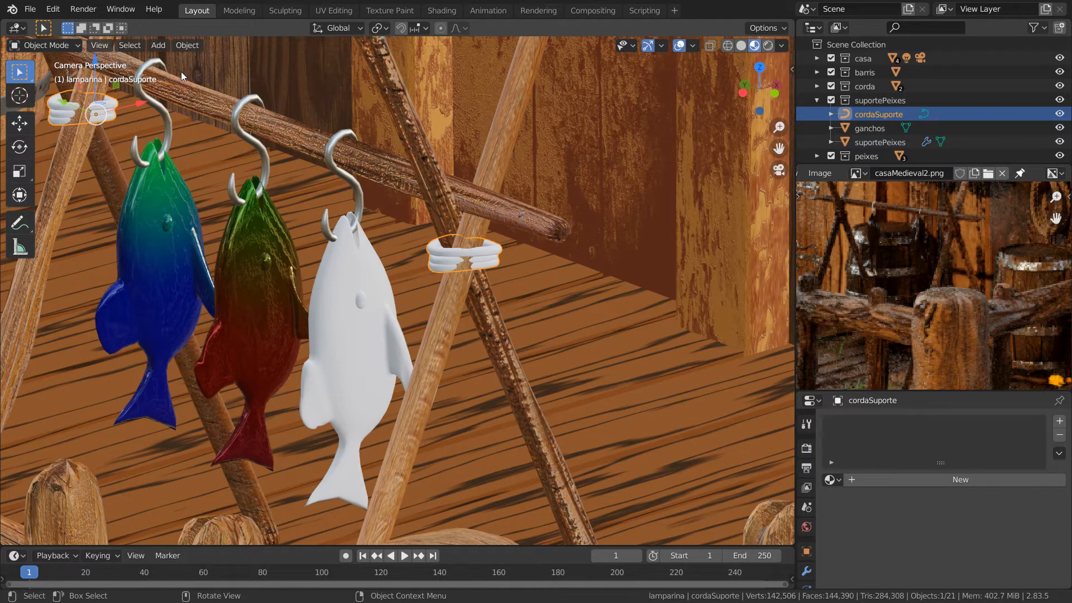
left_click(193, 46)
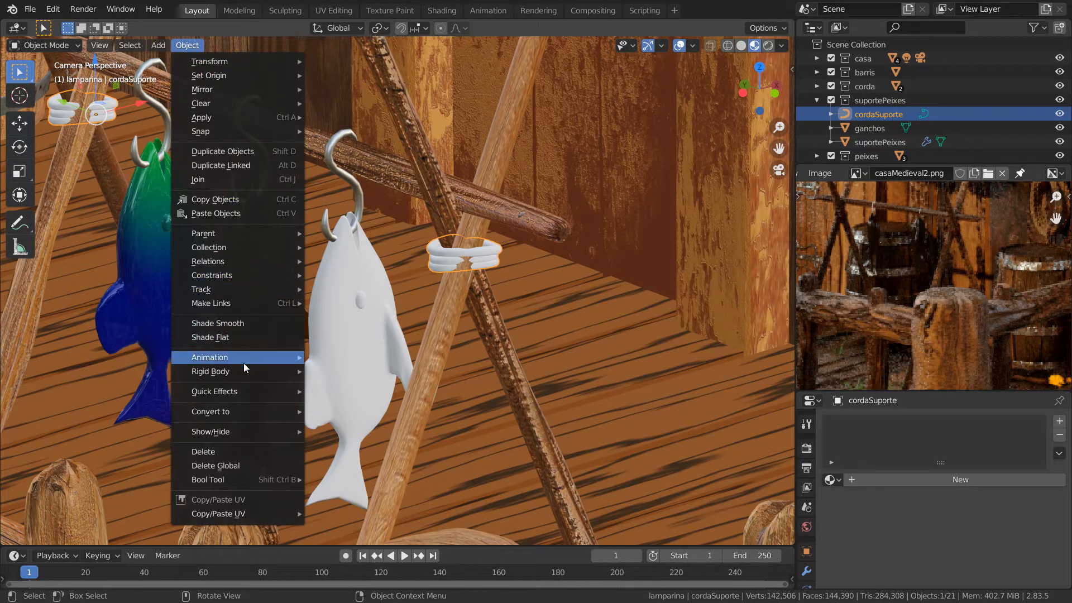
mouse_move(244, 413)
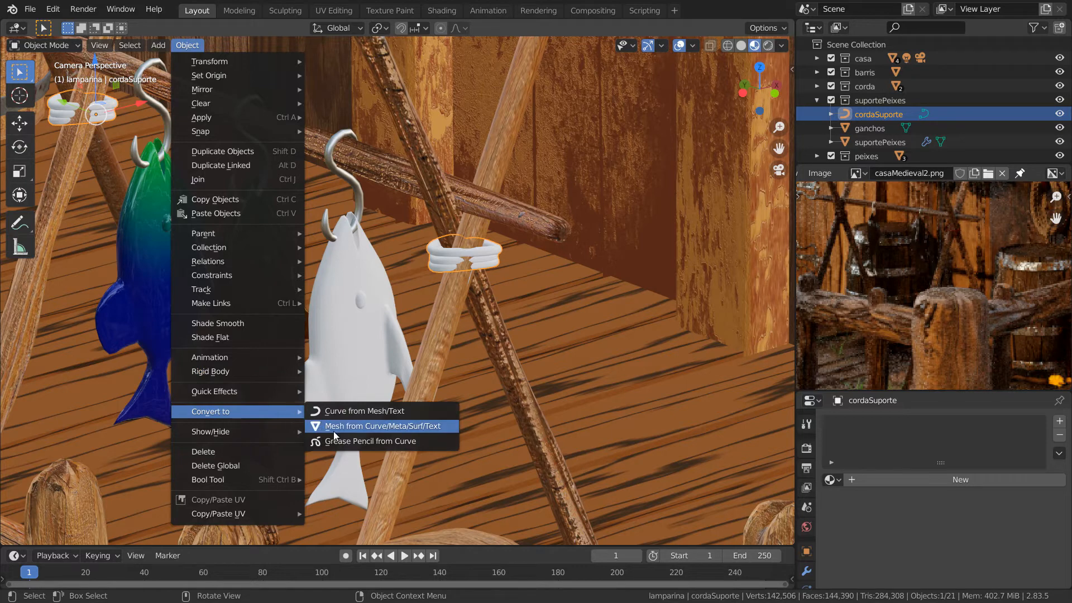
left_click(349, 427)
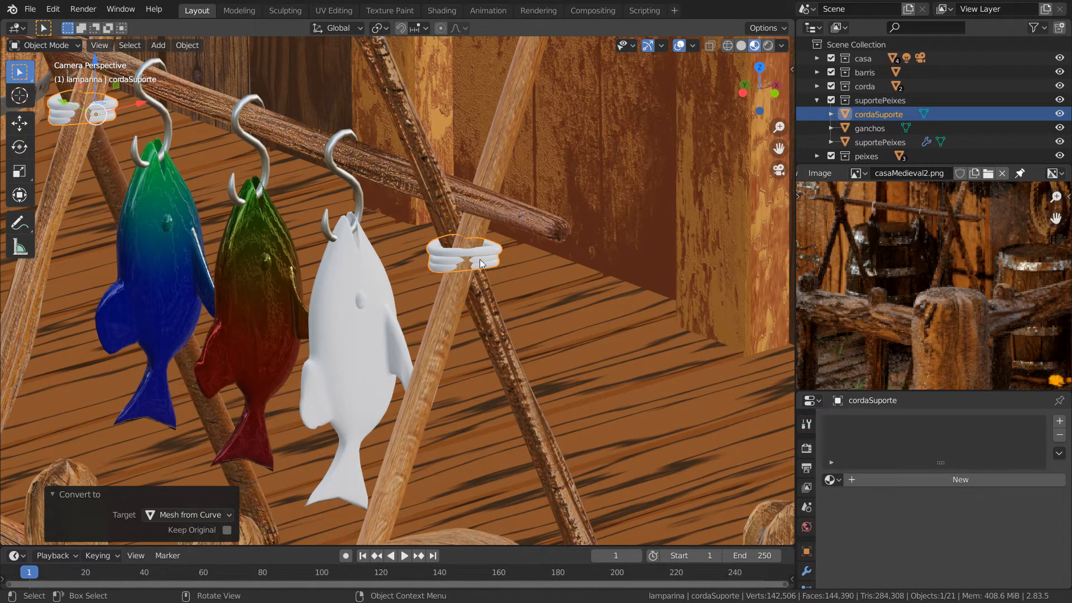
- Enter Edit Mode on the converted rope ties and select all of their geometry
key("Tab")
key("a")
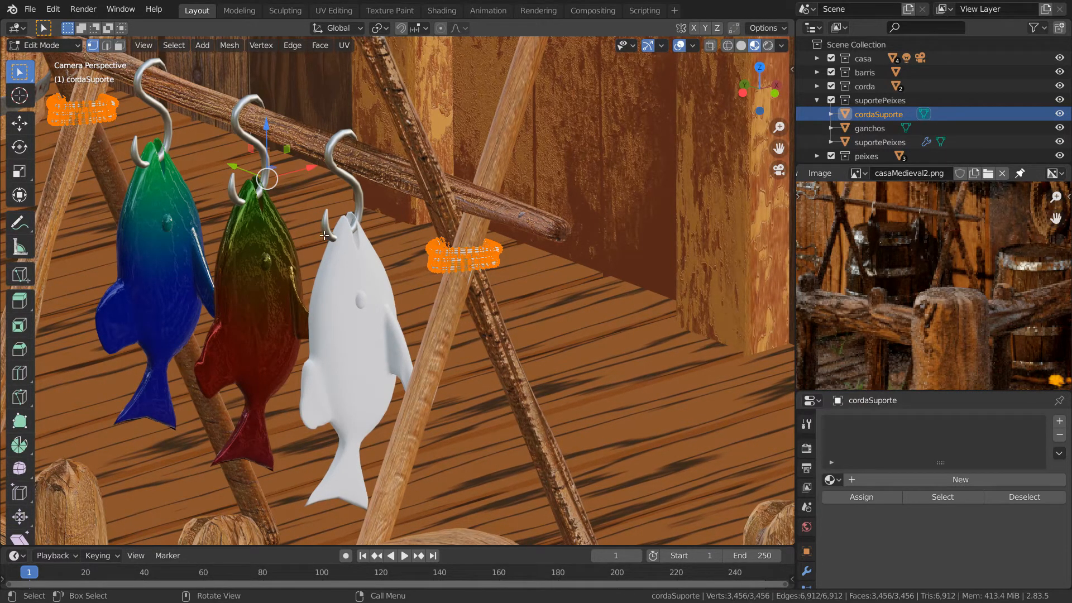
middle_click_drag(484, 339, 489, 321)
key("KP_Decimal")
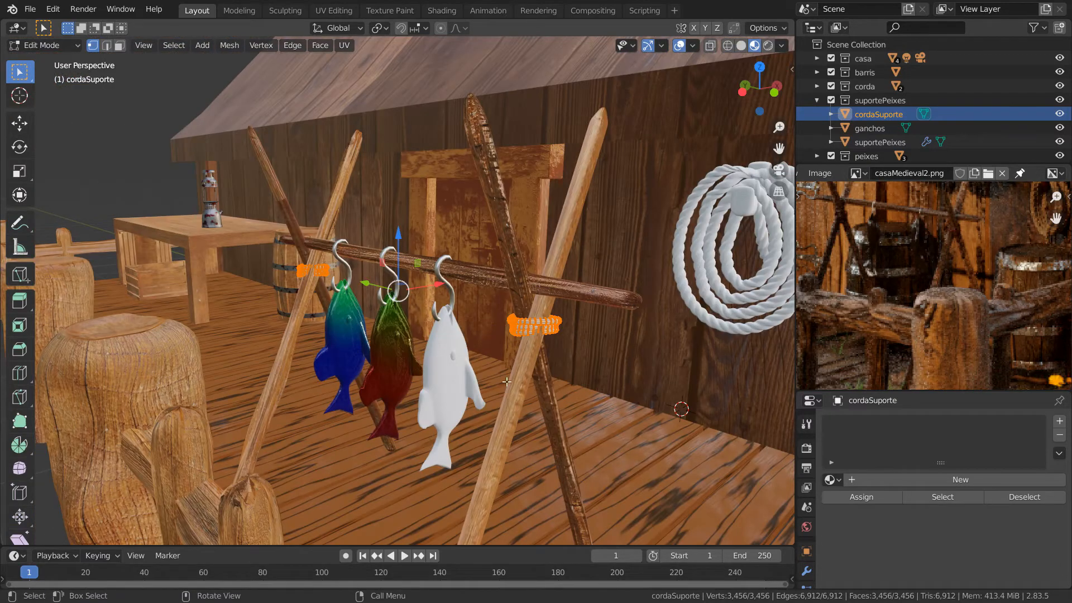
- Try to rotate and scale both rope ties together around their shared centre
key("r")
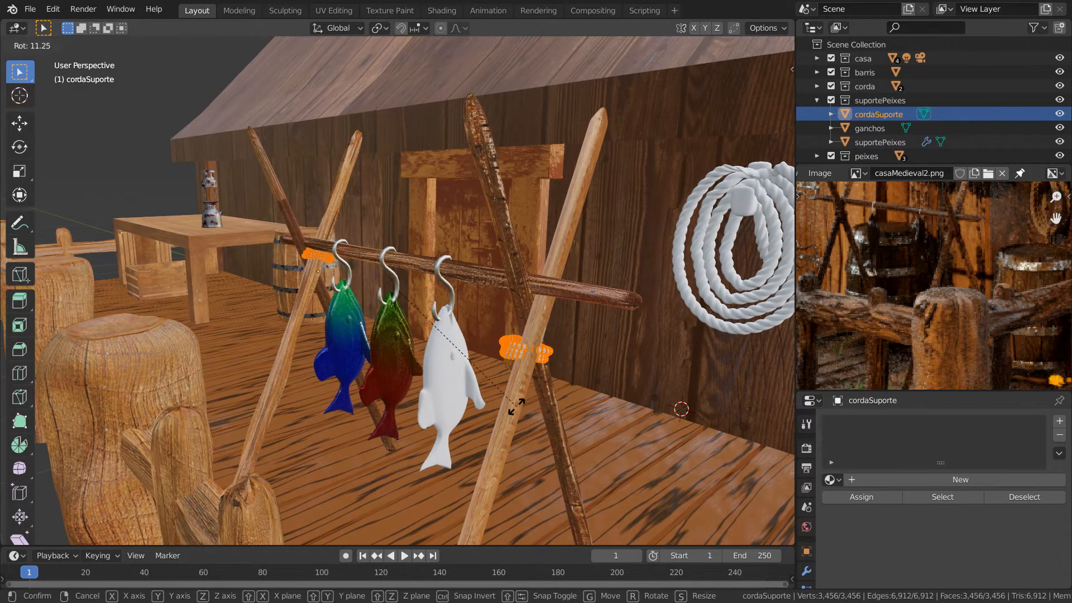
key("Escape")
key("Tab")
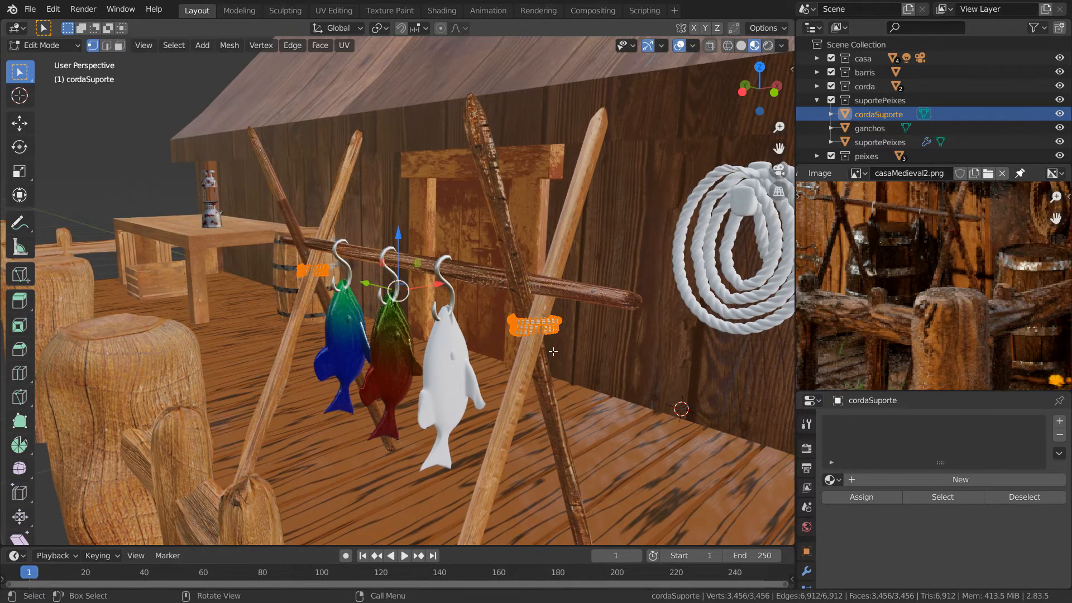
key("s")
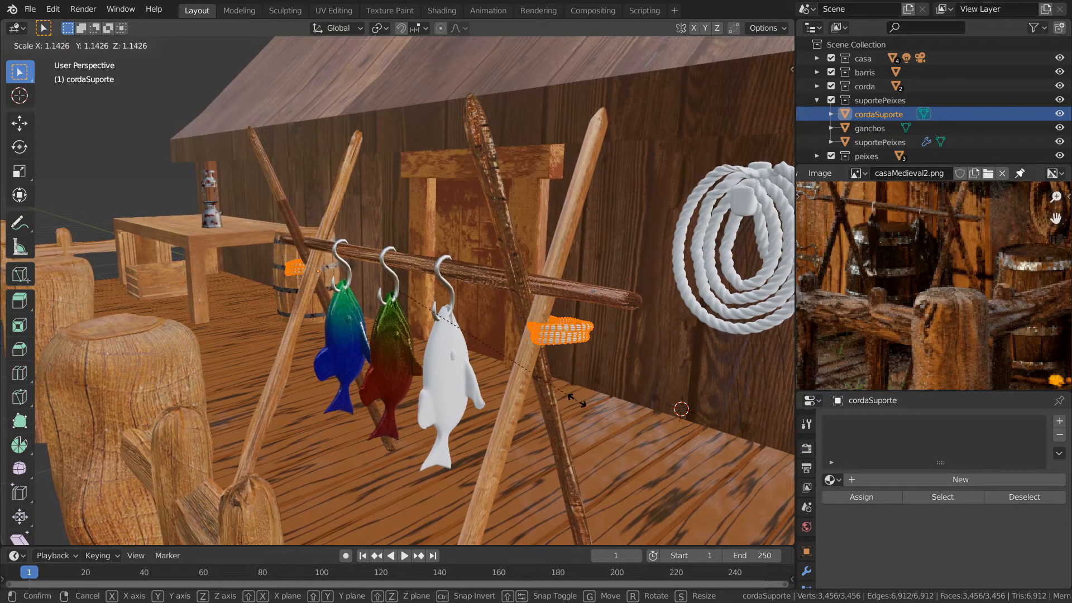
key("Escape")
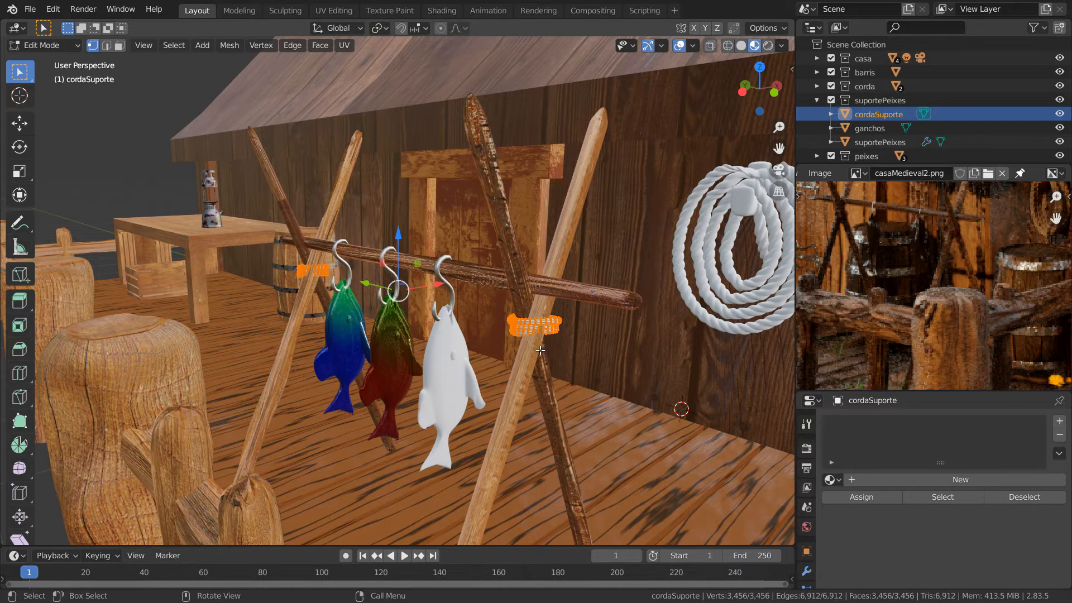
- Separate the three rope rings beside the white fish into their own object and return to Object Mode
scroll(541, 358, "up", 3)
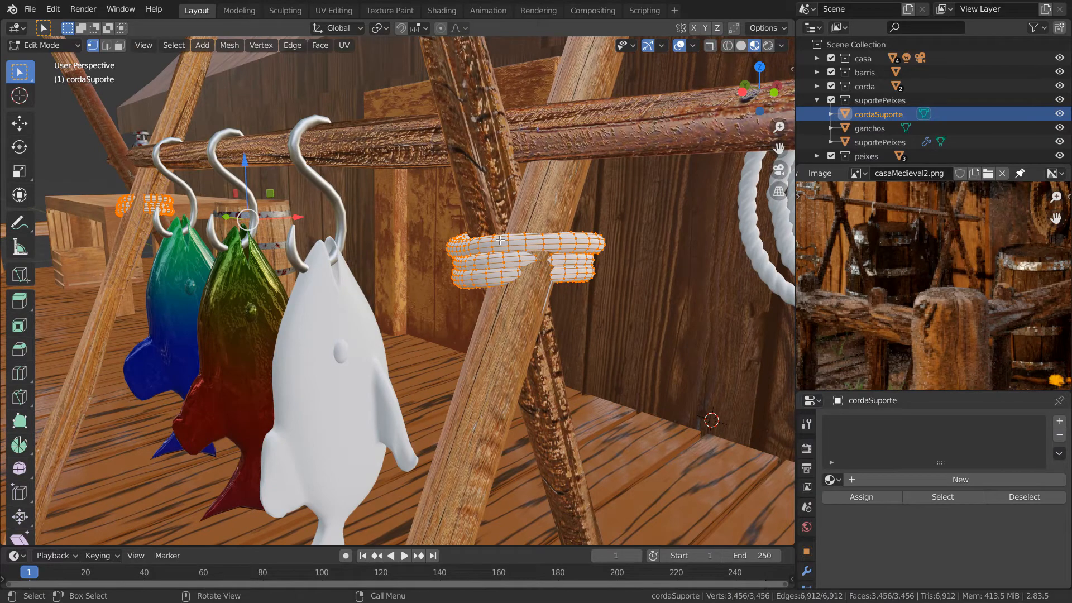
key("alt+a")
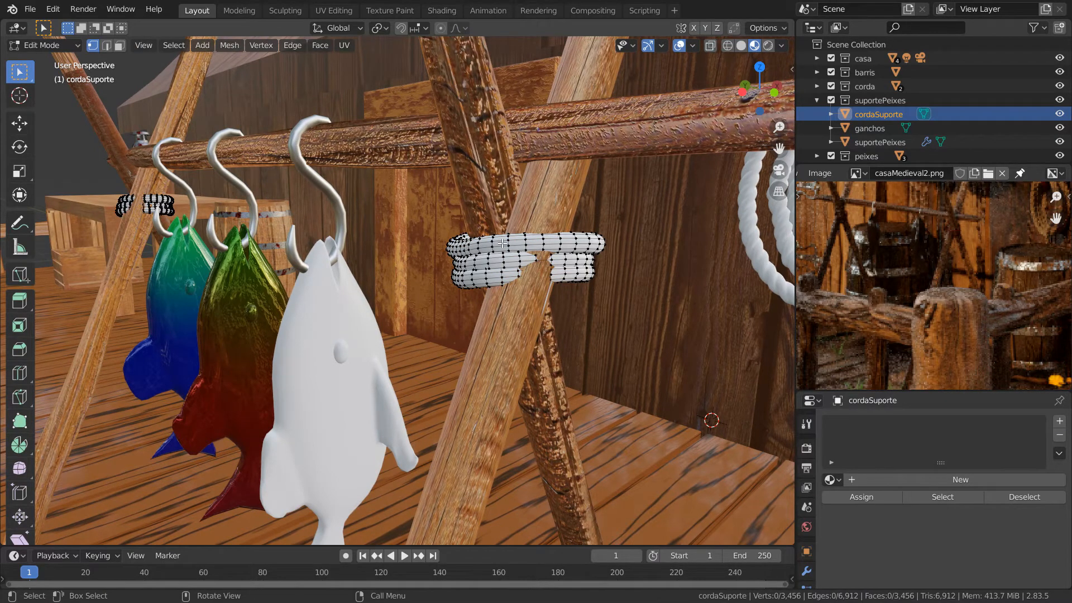
key("l")
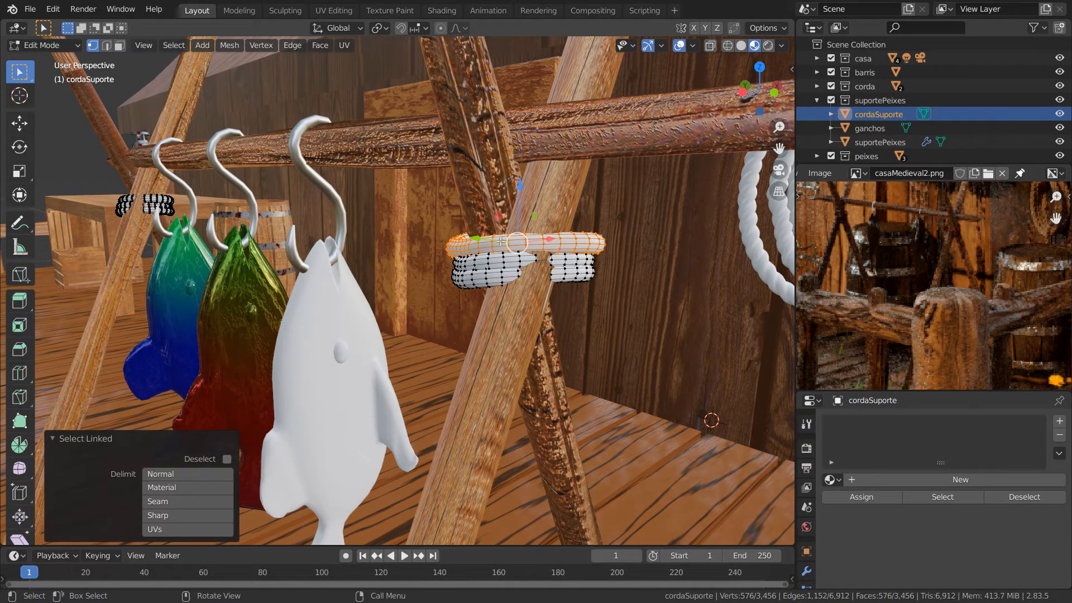
key("l")
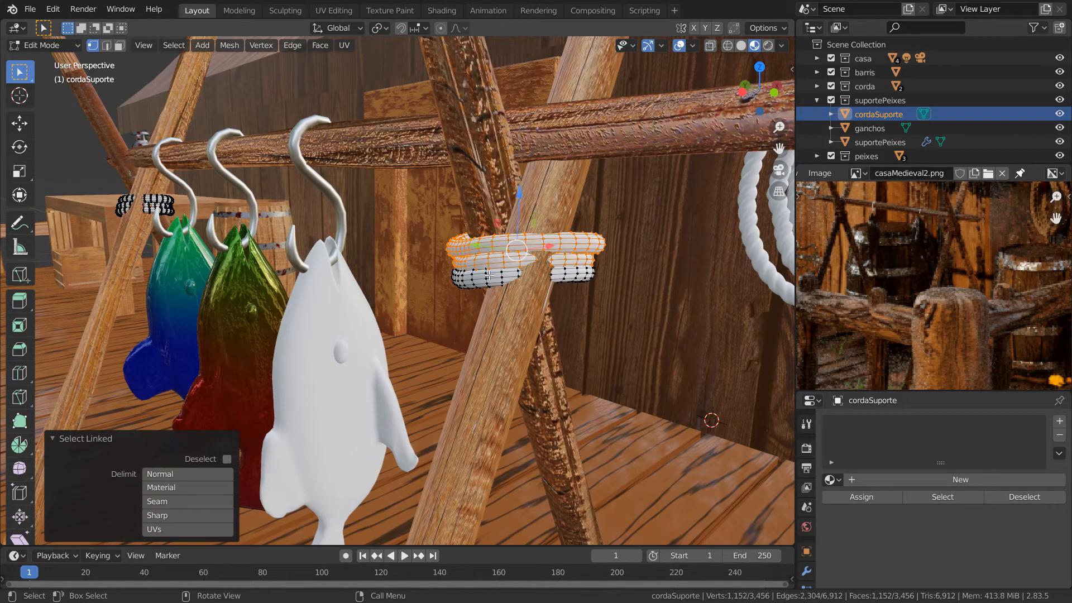
key("l")
key("p")
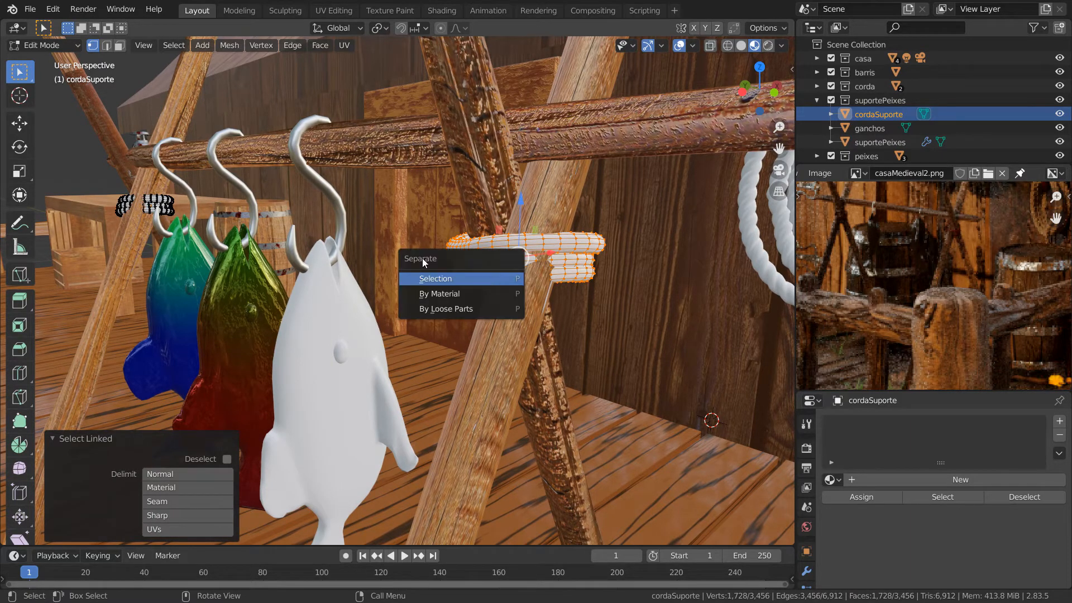
left_click(448, 278)
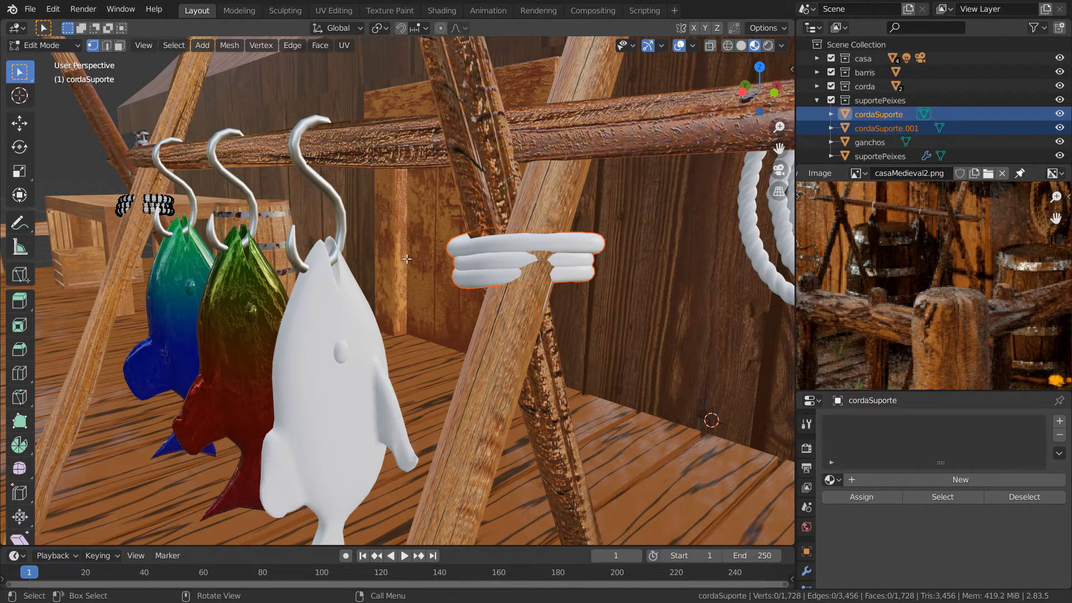
key("Tab")
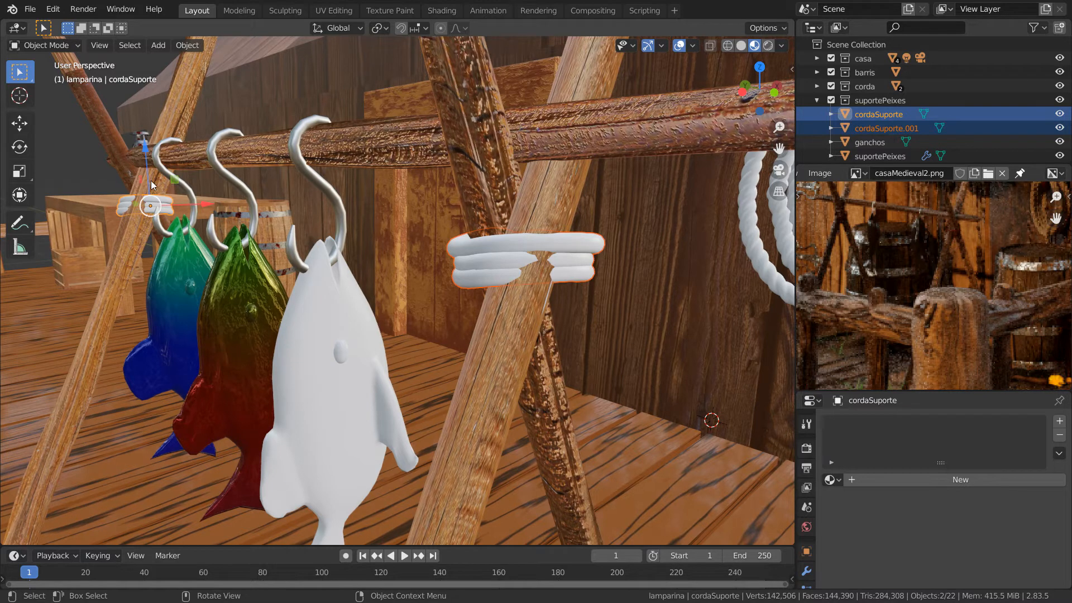
- Select each rope tie in turn, and try to scale the separated one, cordaSuporte.001, in Object Mode
left_click(471, 264)
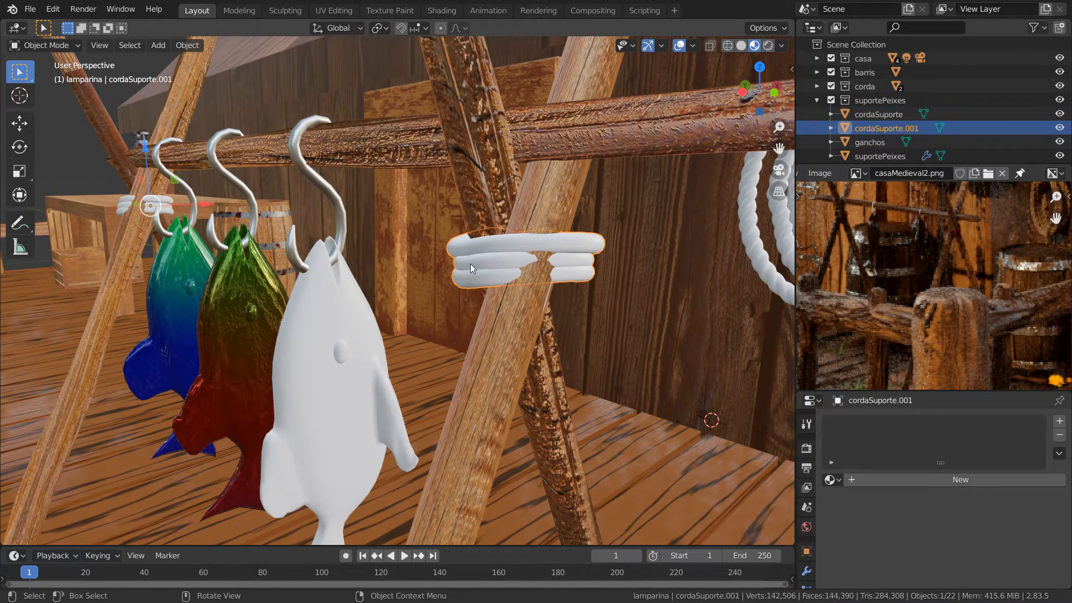
left_click(124, 204)
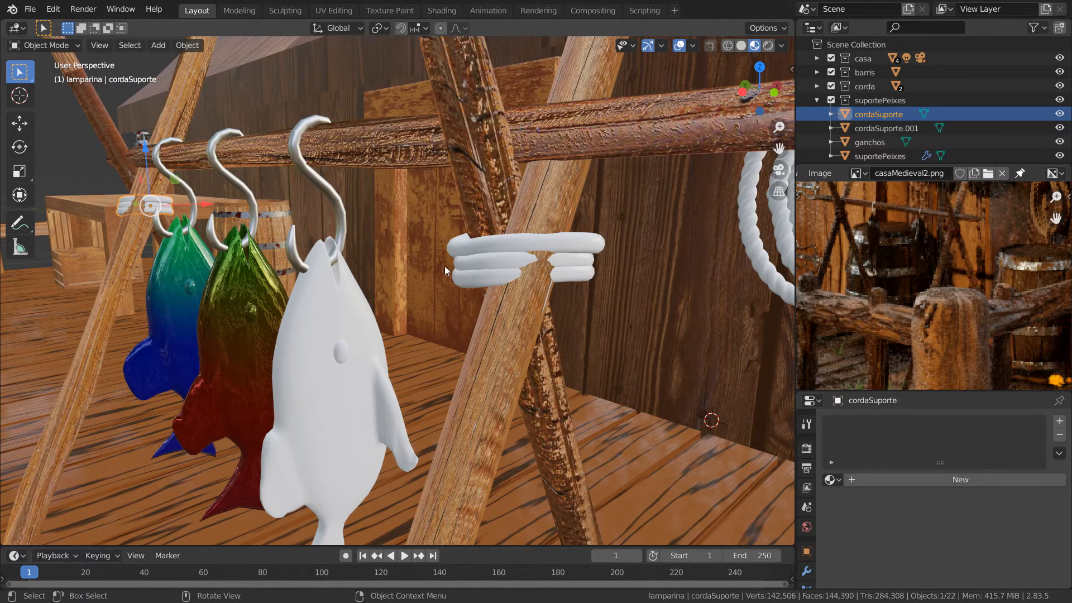
left_click(468, 264)
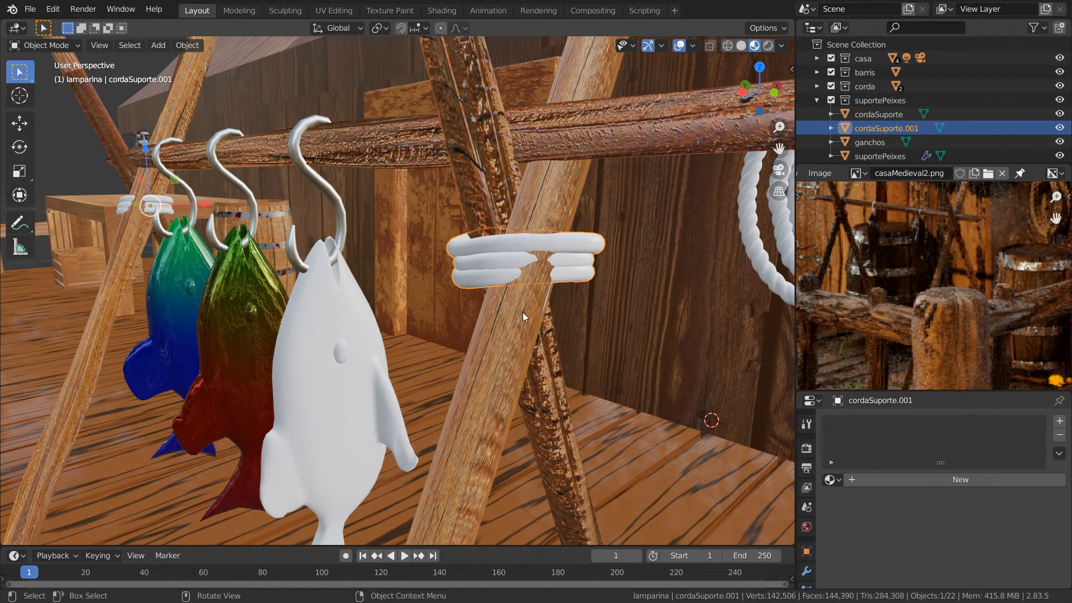
key("s")
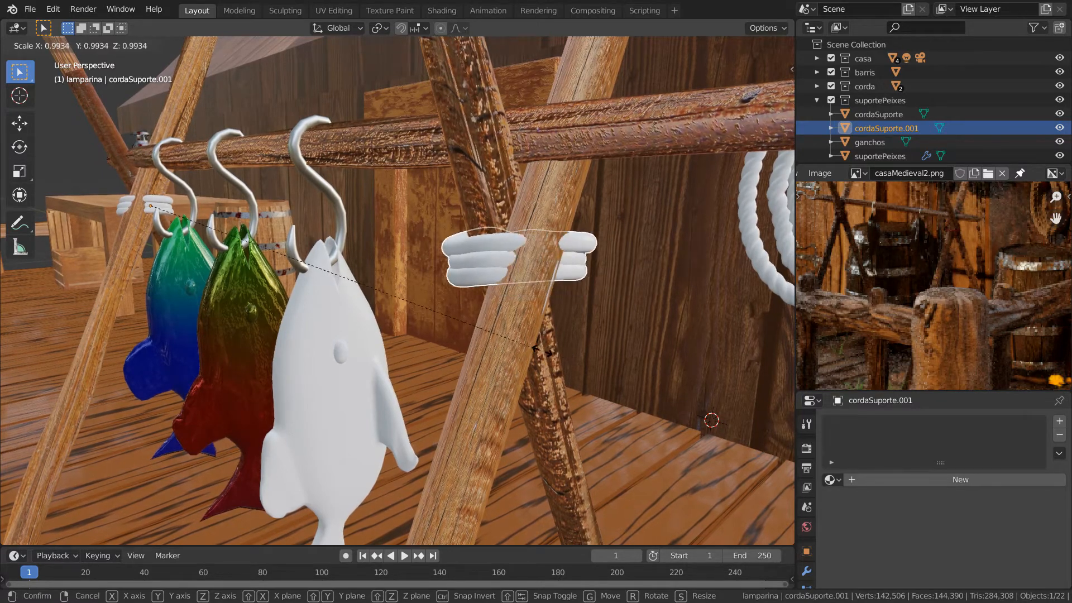
left_click(556, 353)
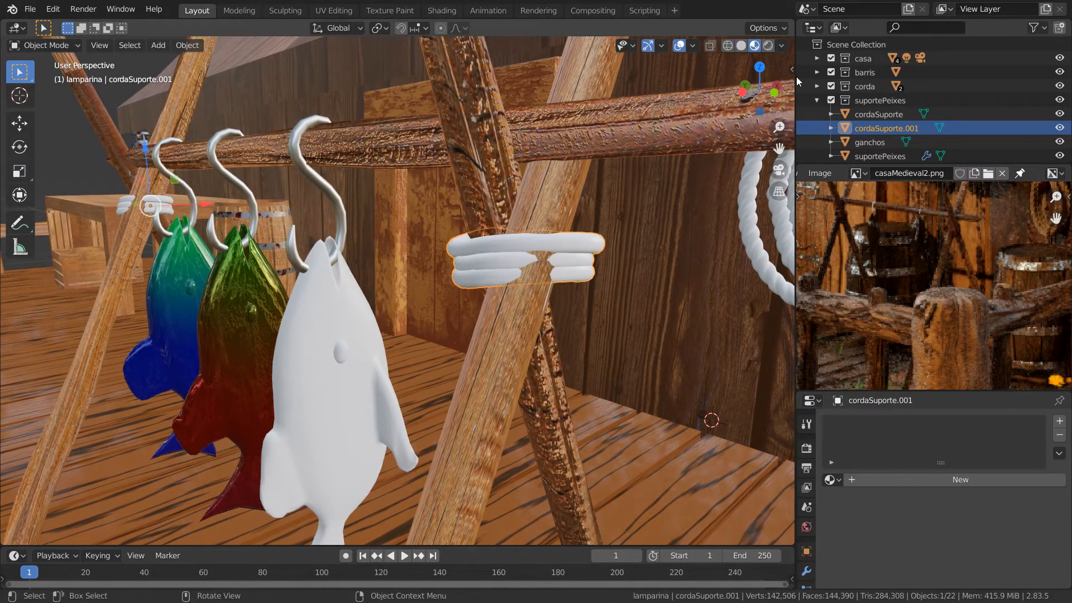
- Show the viewport sidebar and enable the Screencast Keys overlay
left_click_drag(791, 68, 662, 66)
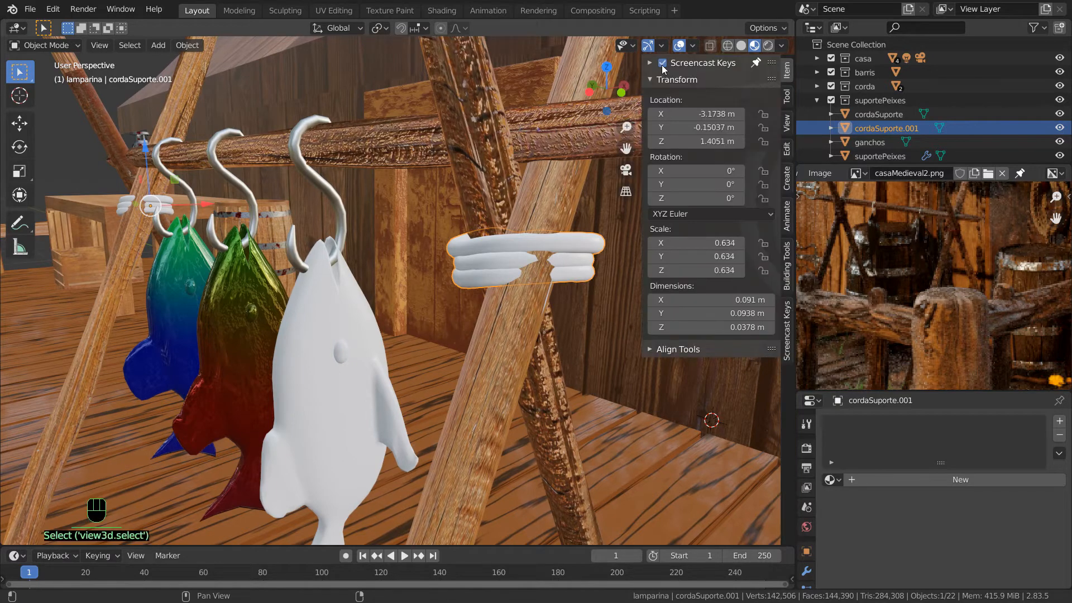
- Set the origin of cordaSuporte.001 to its geometry, then select the other rope tie, cordaSuporte, to compare its origin
left_click(650, 80)
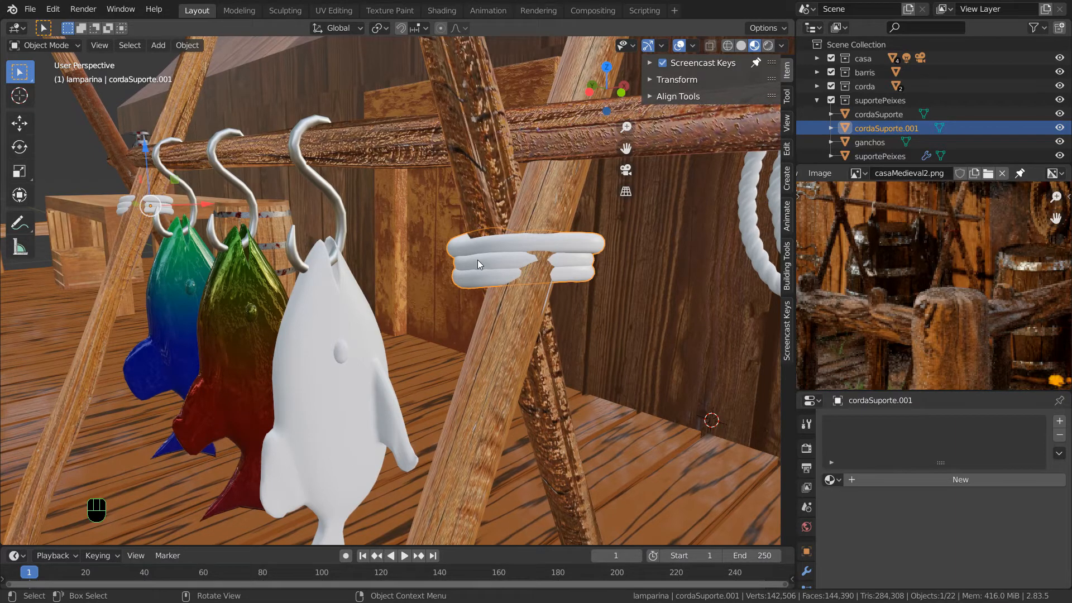
left_click(187, 45)
mouse_move(202, 65)
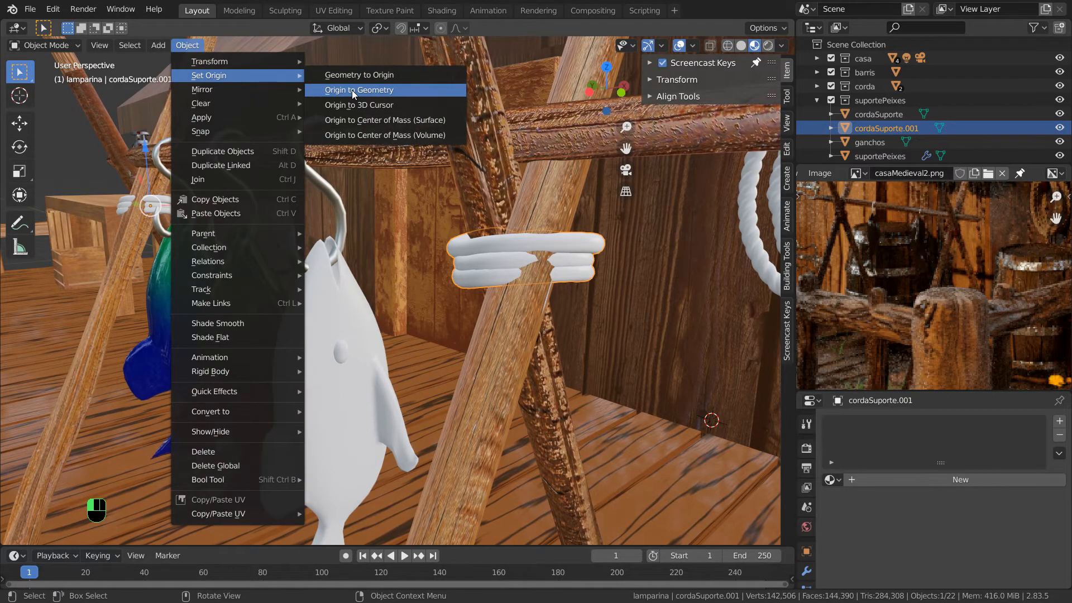
left_click(353, 91)
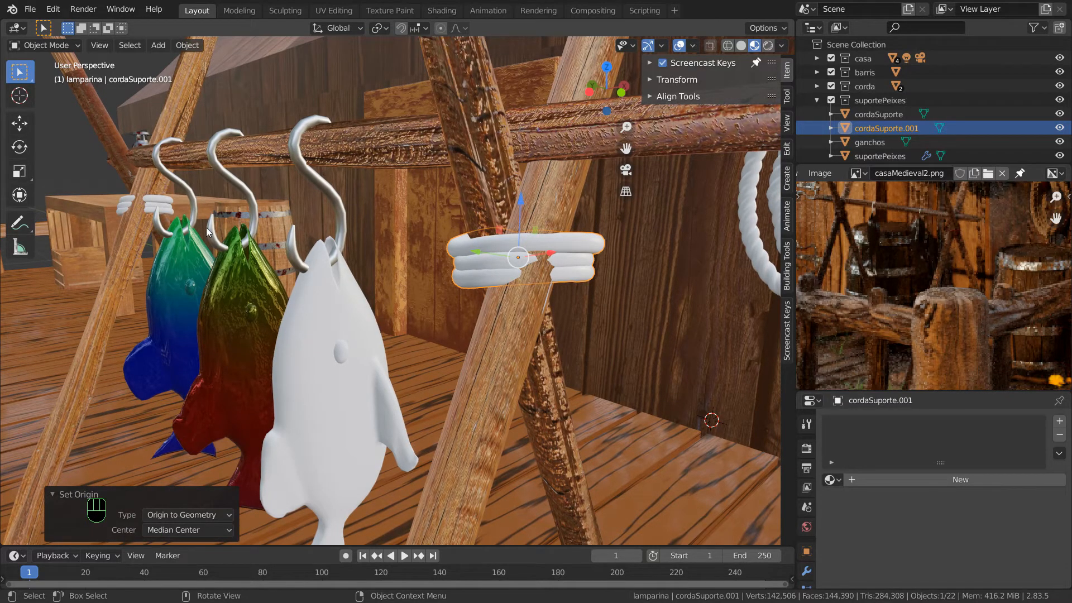
double_click(152, 208)
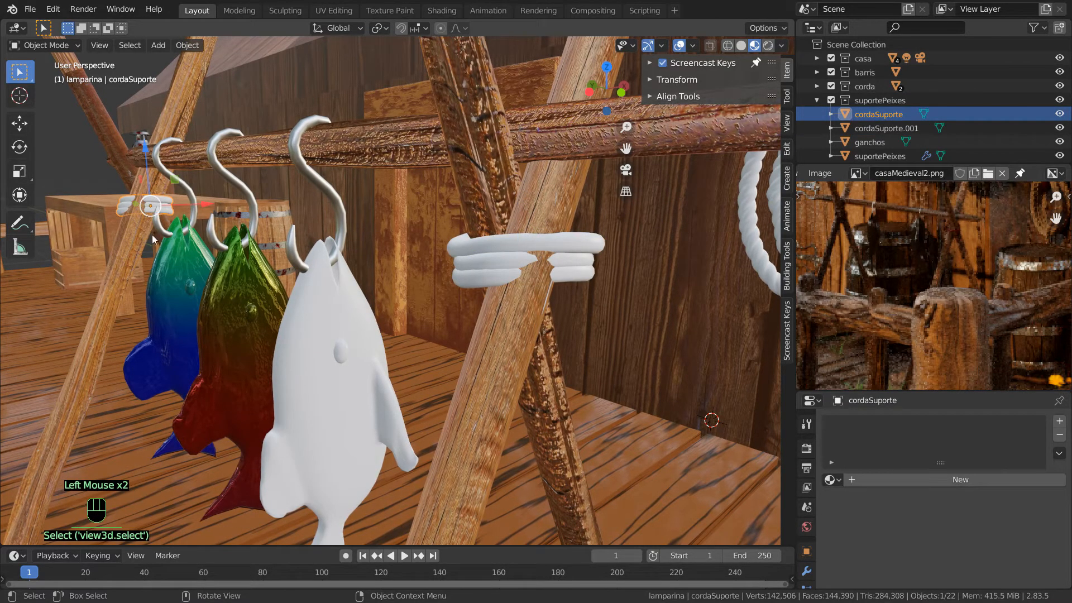
- Delete the two lower rope rings from the cordaSuporte.001 mesh in Edit Mode, leaving only the upper ring
left_click(491, 274)
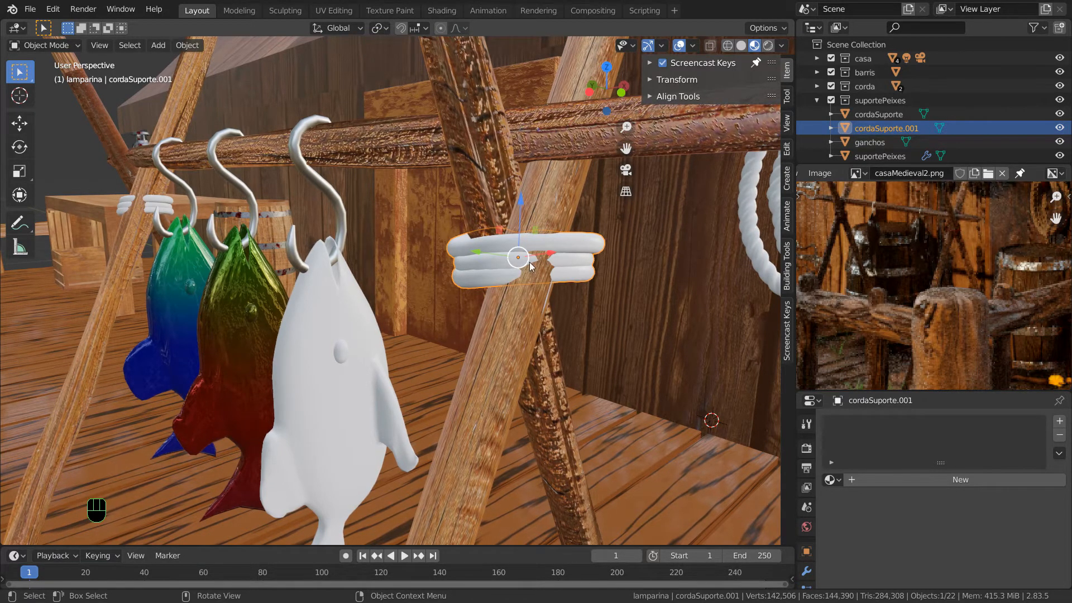
key("Tab")
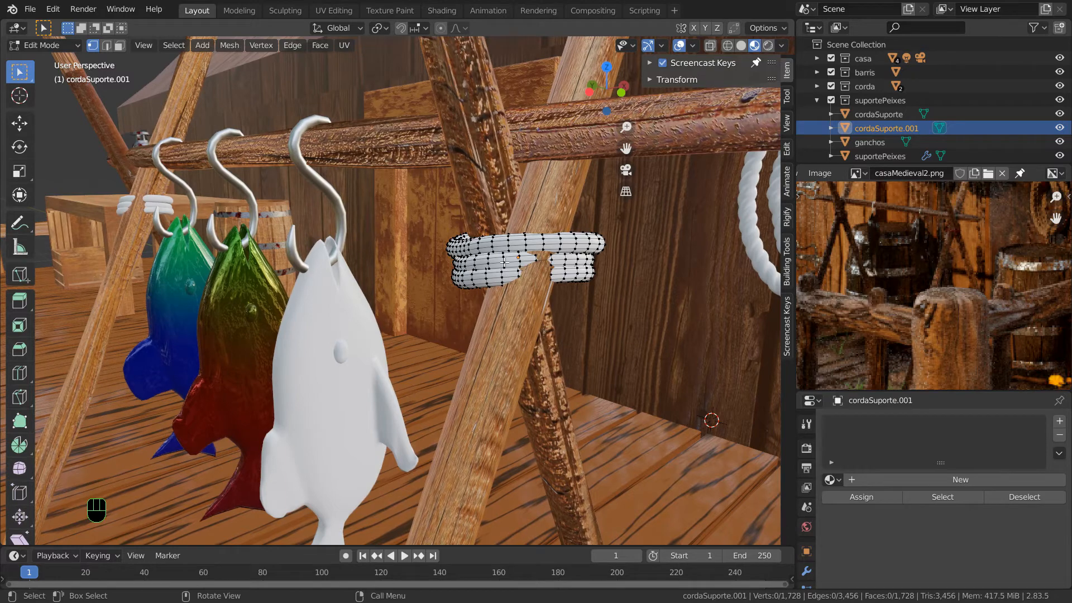
key("l")
key("l")
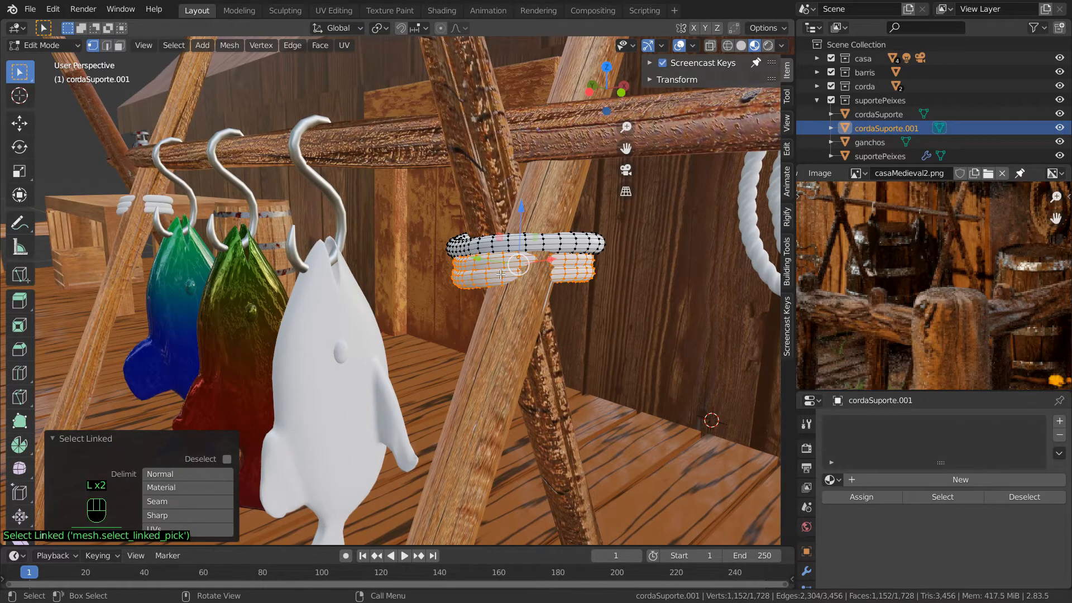
key("x")
left_click(464, 274)
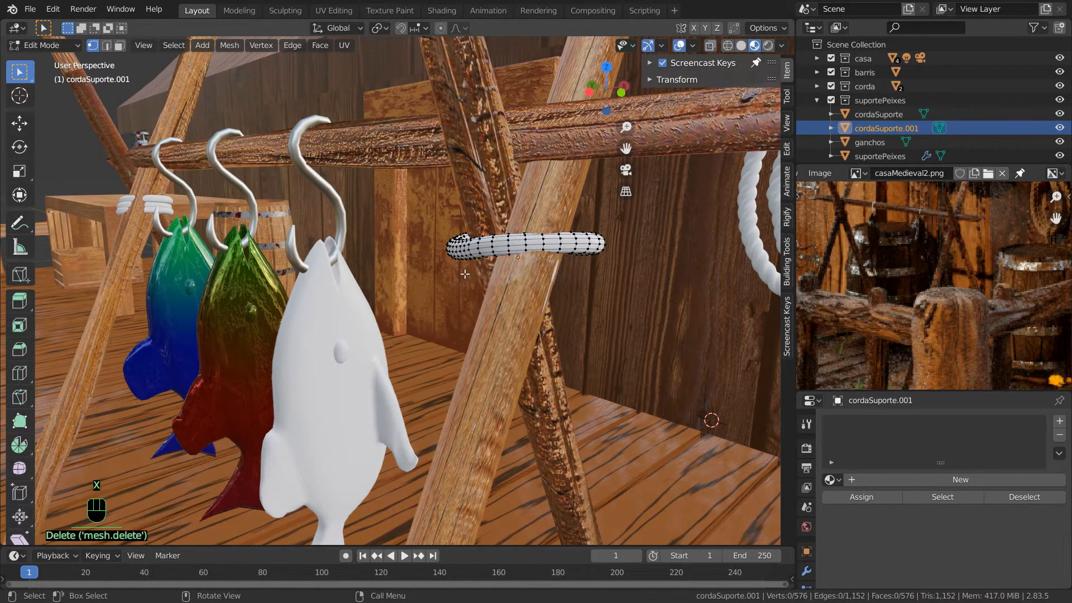
- Enable proportional editing and move a vertex at the ring's visible end about 0.015 m along X so the rope wraps outside the post
left_click(490, 265)
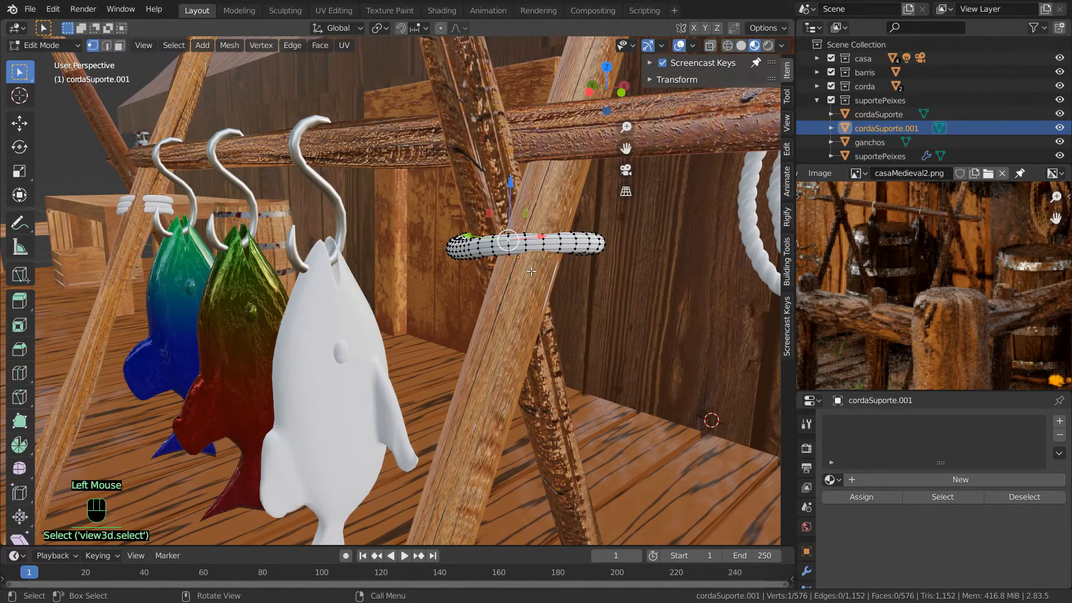
middle_click_drag(537, 276, 465, 326)
scroll(466, 326, "up", 2)
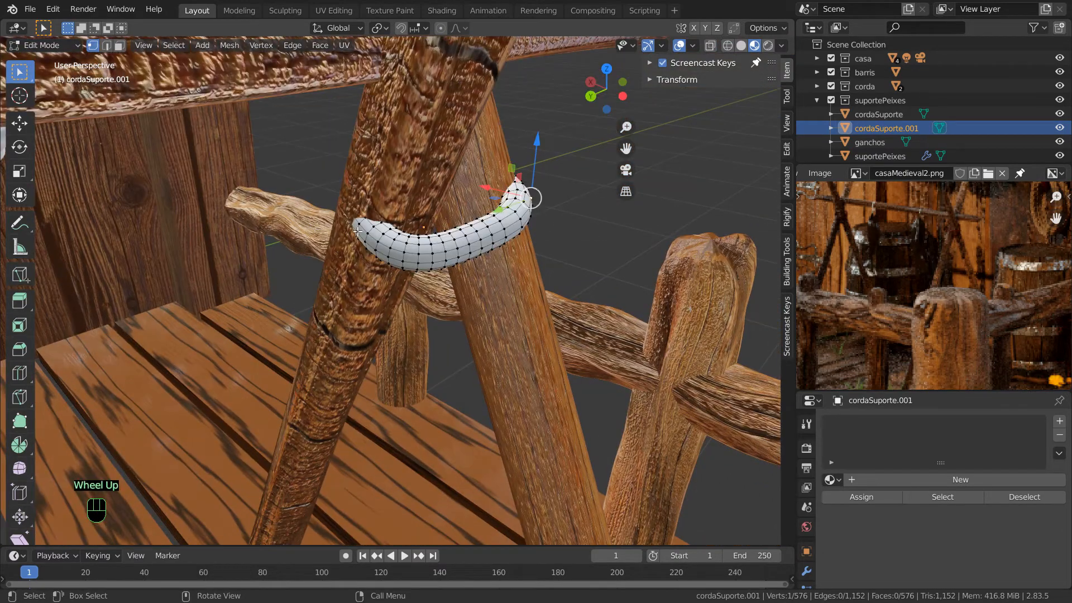
left_click(441, 28)
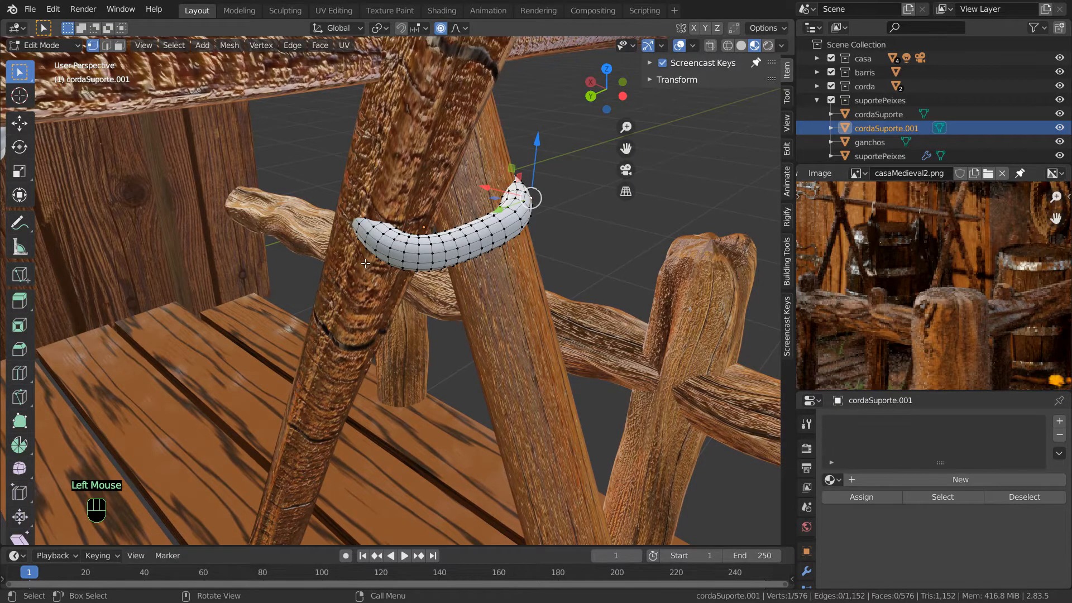
middle_click_drag(366, 266, 386, 257)
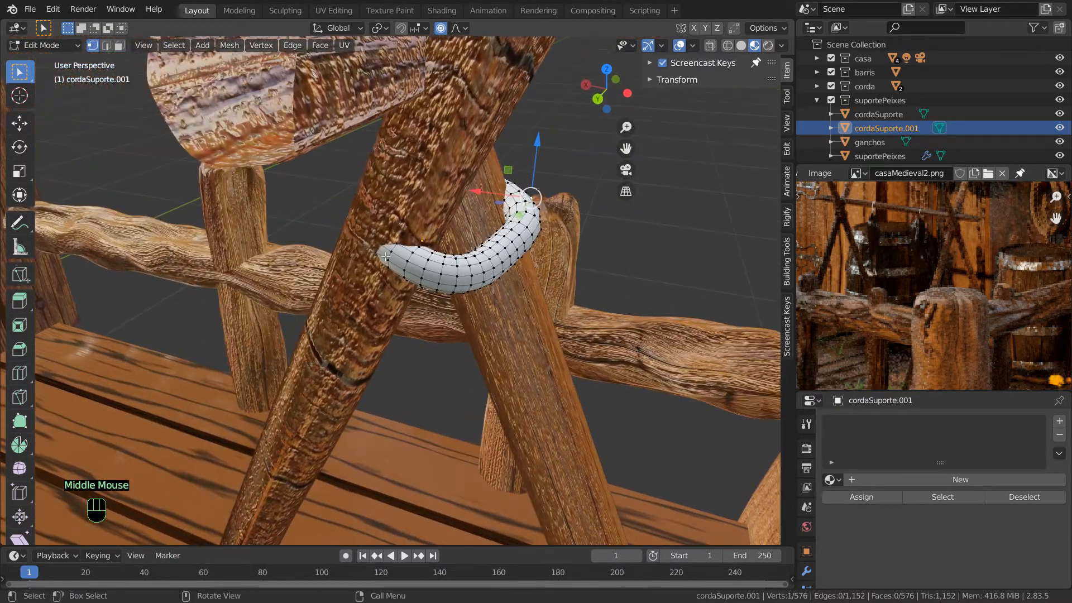
left_click(390, 251)
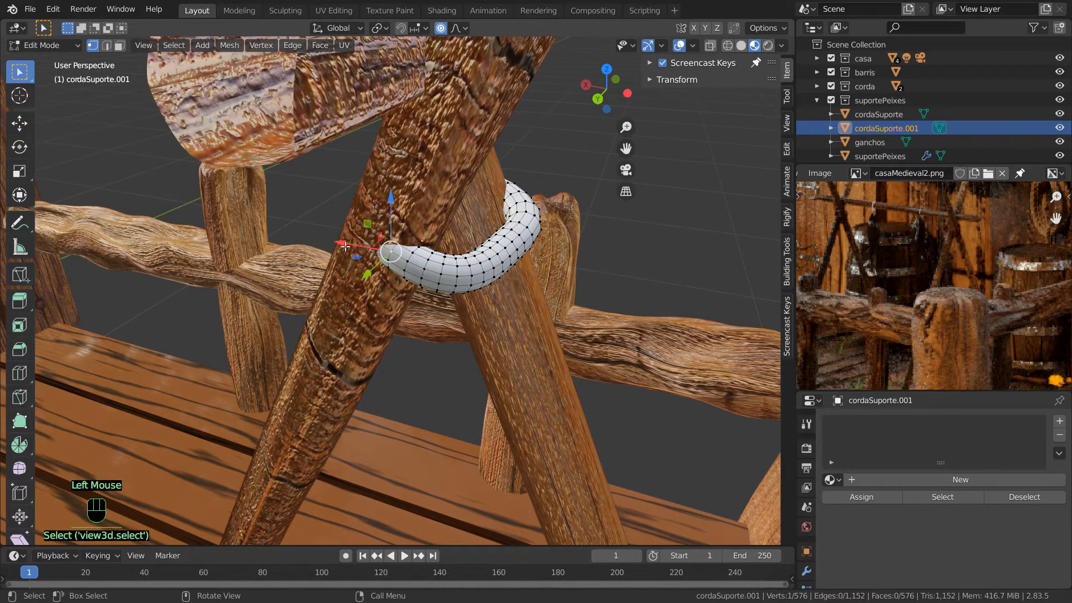
left_click_drag(357, 247, 300, 254)
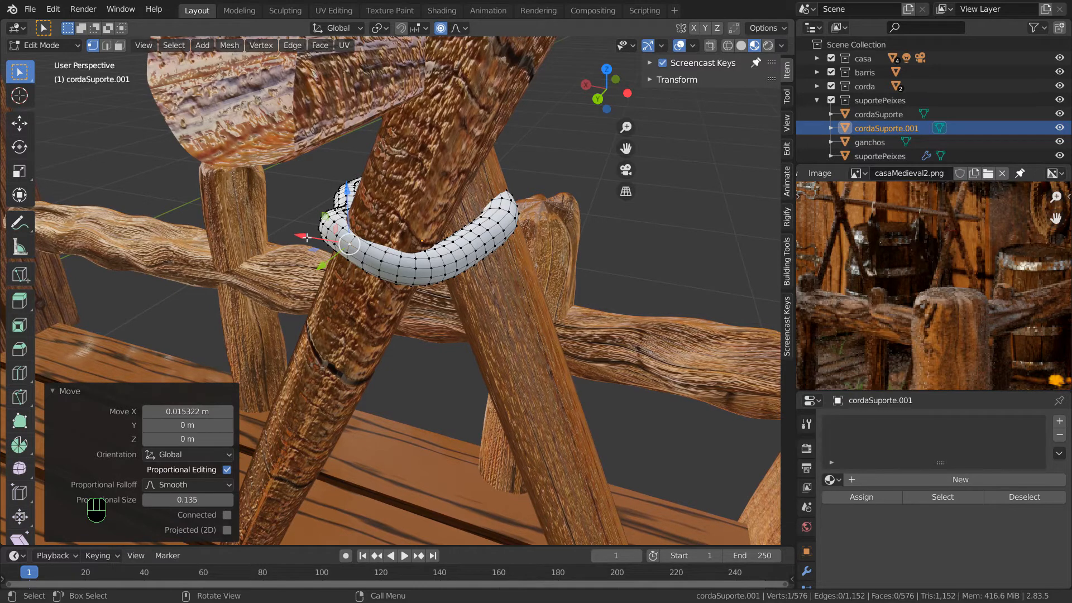
mouse_move(311, 242)
left_mouse_down()
mouse_move(320, 238)
mouse_move(310, 238)
left_mouse_up()
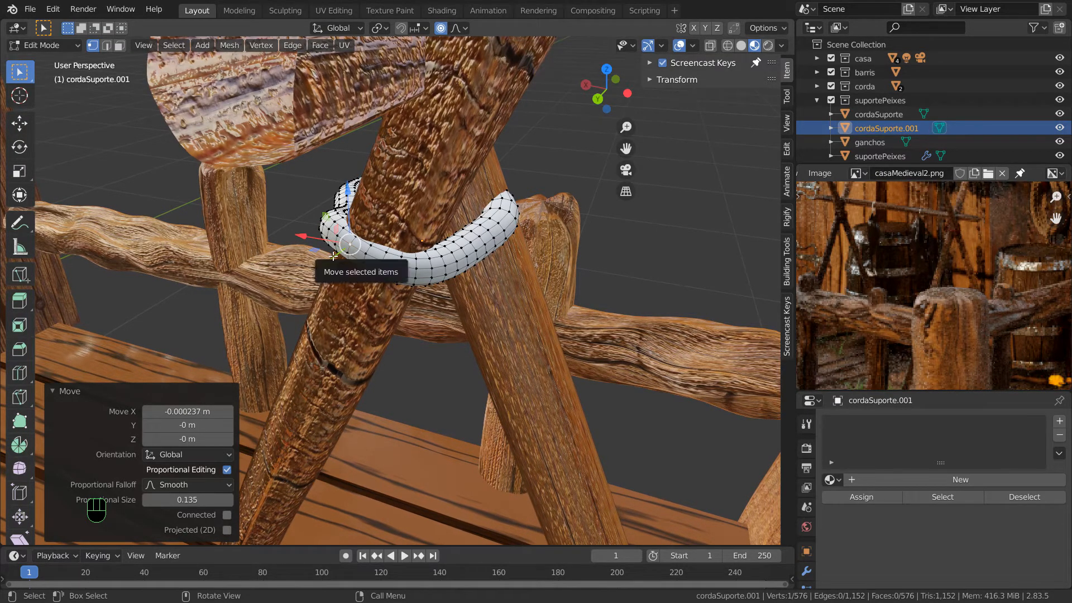
- Reduce the proportional size to about 0.036 and shift the same ring vertex about 0.0023 m along Y
left_click_drag(333, 256, 332, 260)
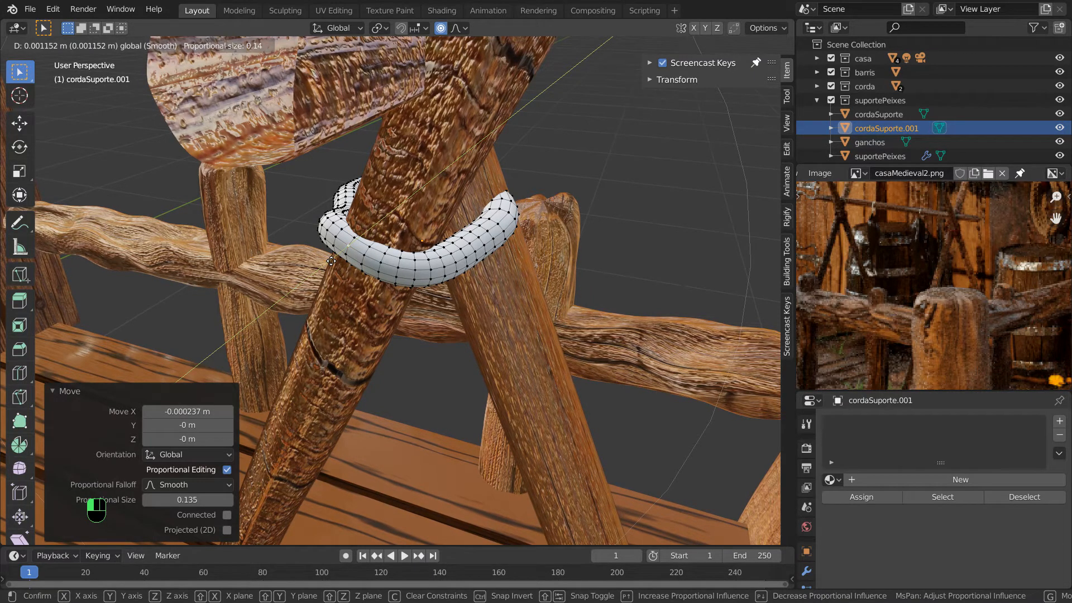
left_click_drag(331, 261, 333, 260)
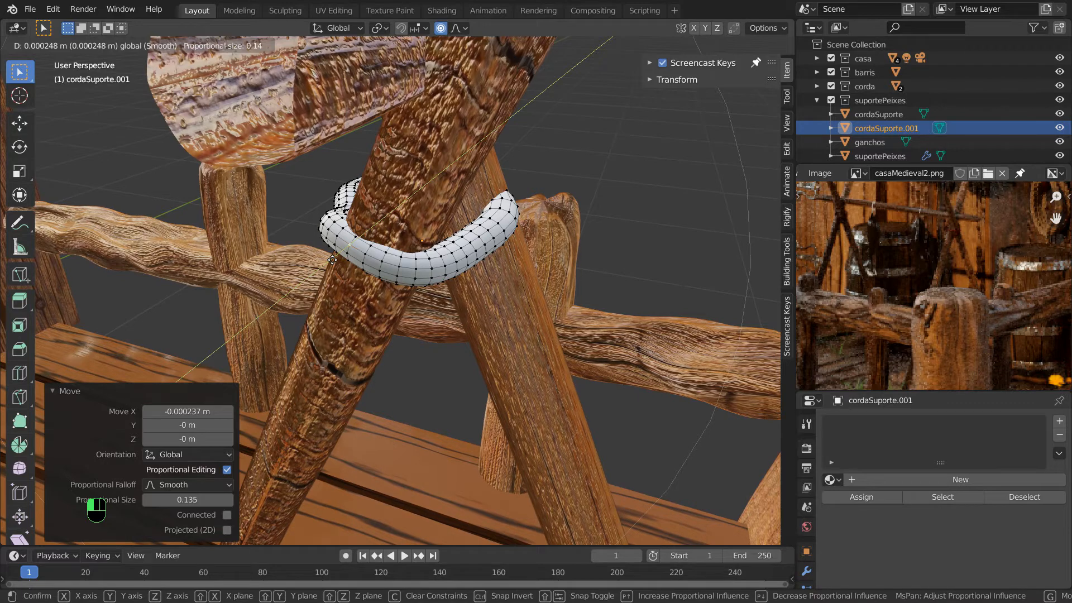
scroll(333, 260, "up", 5)
mouse_move(332, 261)
left_mouse_down()
mouse_move(351, 255)
mouse_move(335, 266)
left_mouse_up()
scroll(342, 257, "up", 1)
scroll(346, 256, "up", 2)
scroll(352, 255, "up", 1)
scroll(351, 255, "up", 1)
scroll(352, 254, "up", 1)
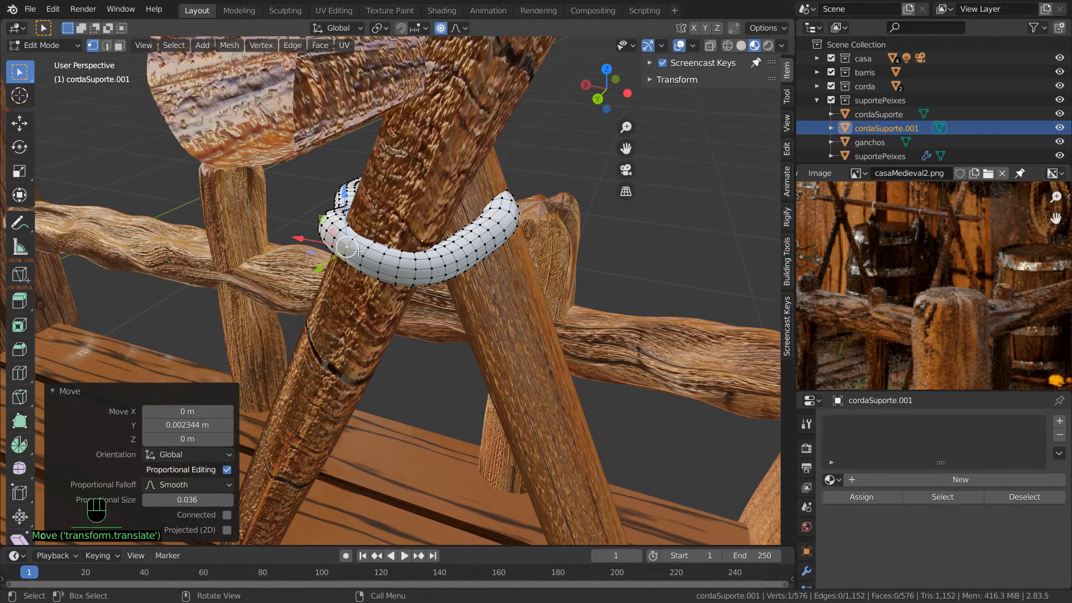
- Pull two vertices on the ring's bulging bend toward the posts, moving the first about -0.015 m in X and 0.015 m in Y
middle_click_drag(334, 292, 248, 194)
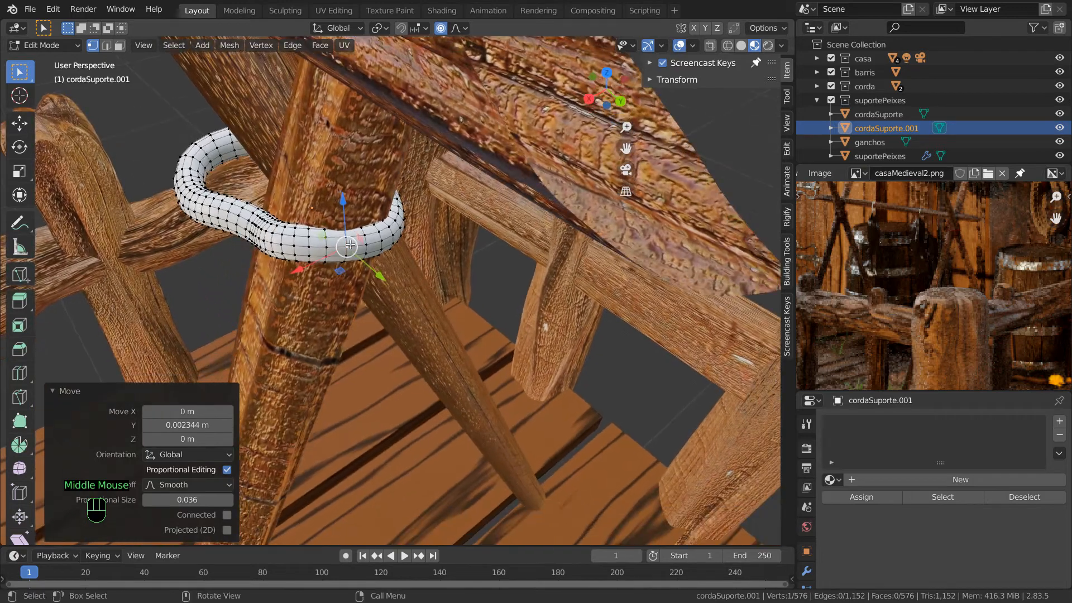
left_click(206, 166)
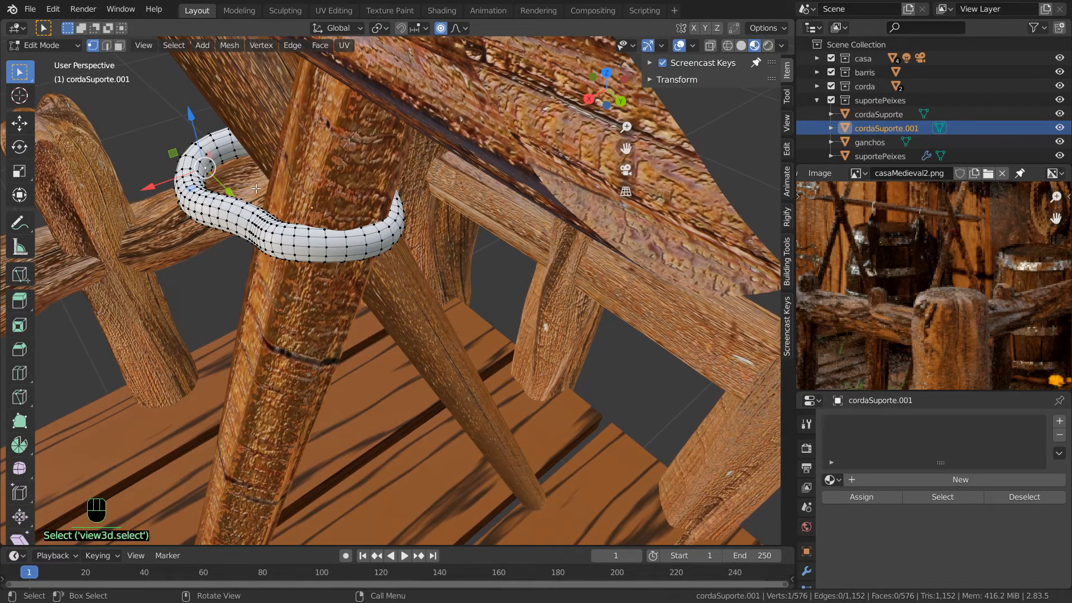
key("g")
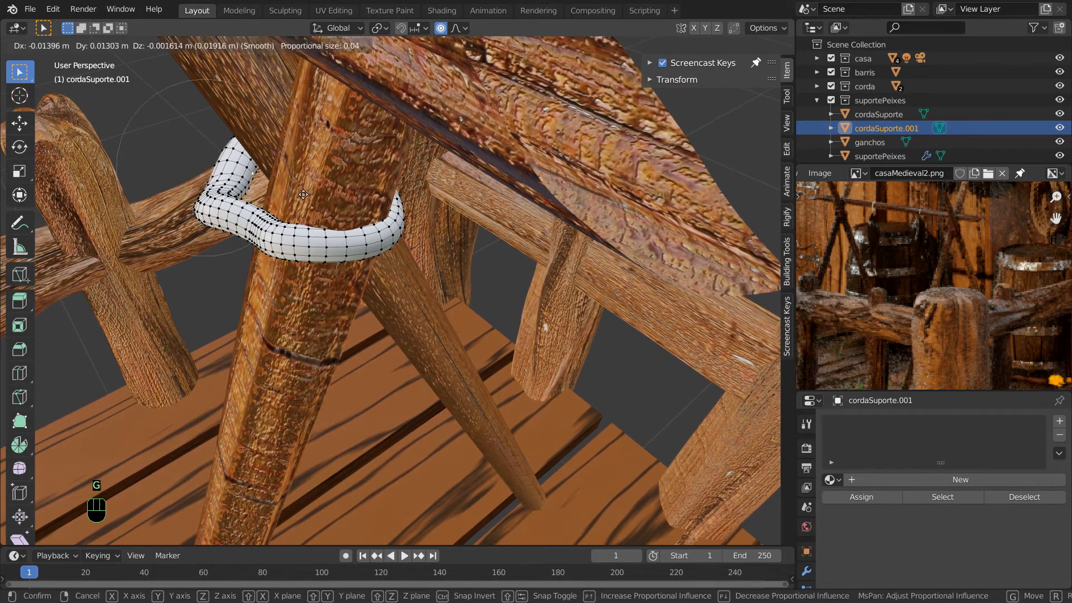
left_click(306, 196)
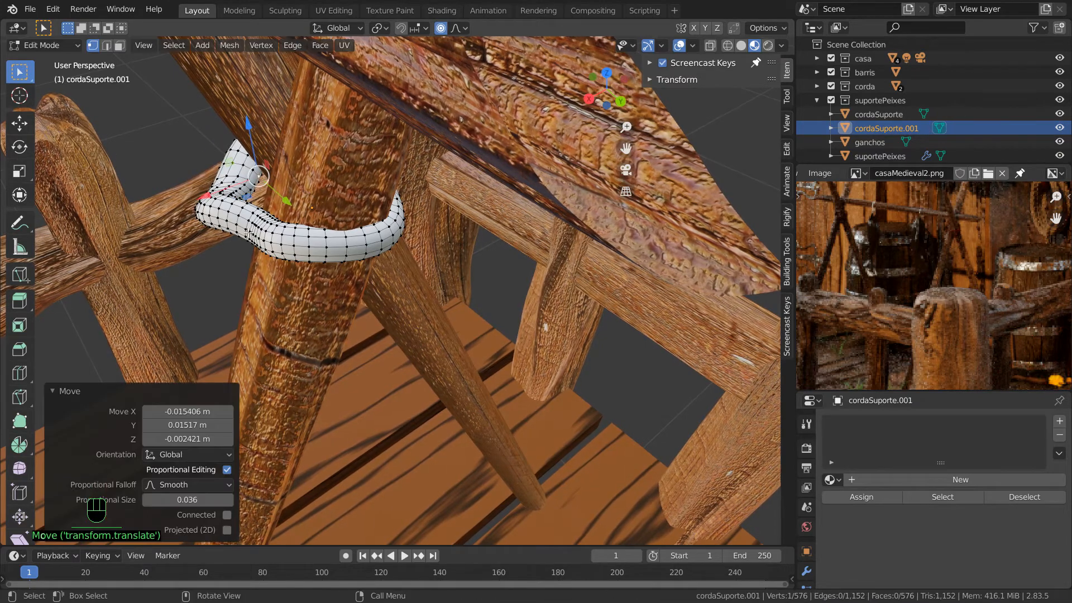
middle_click_drag(249, 233, 266, 202)
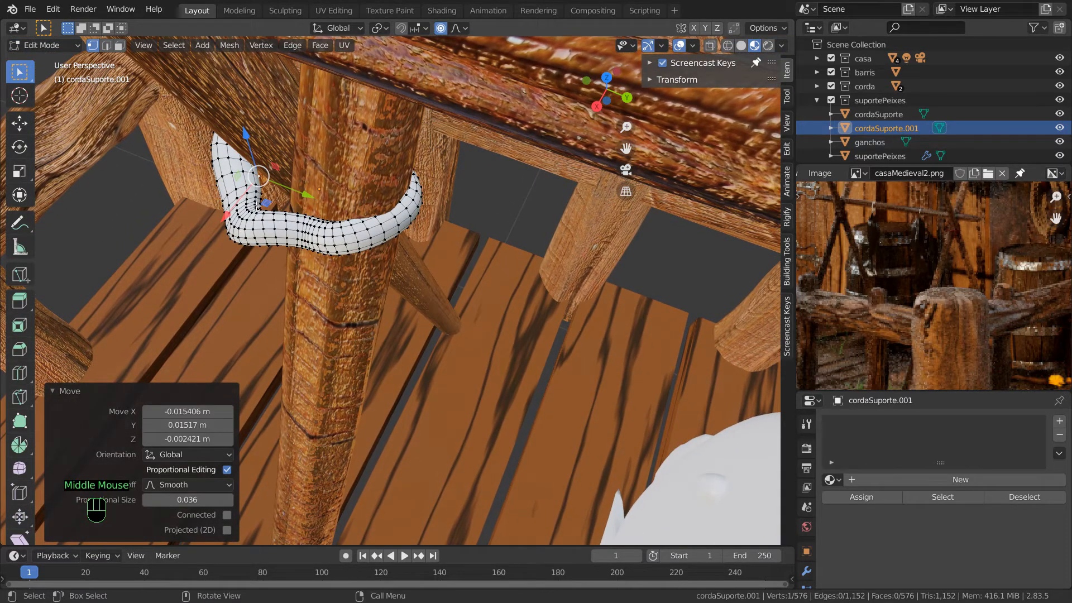
left_click(254, 205)
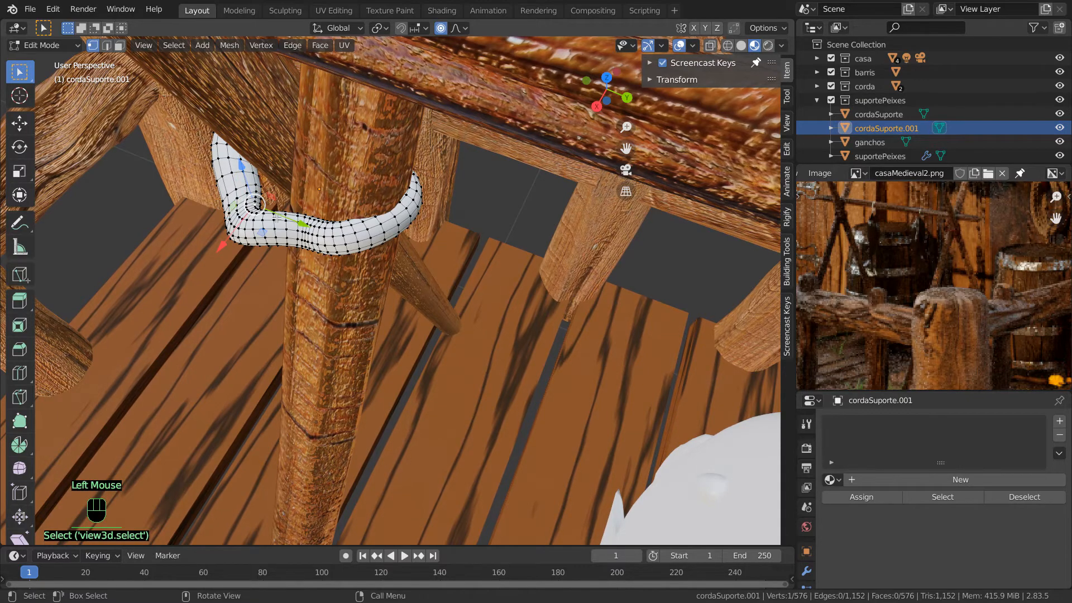
key("g")
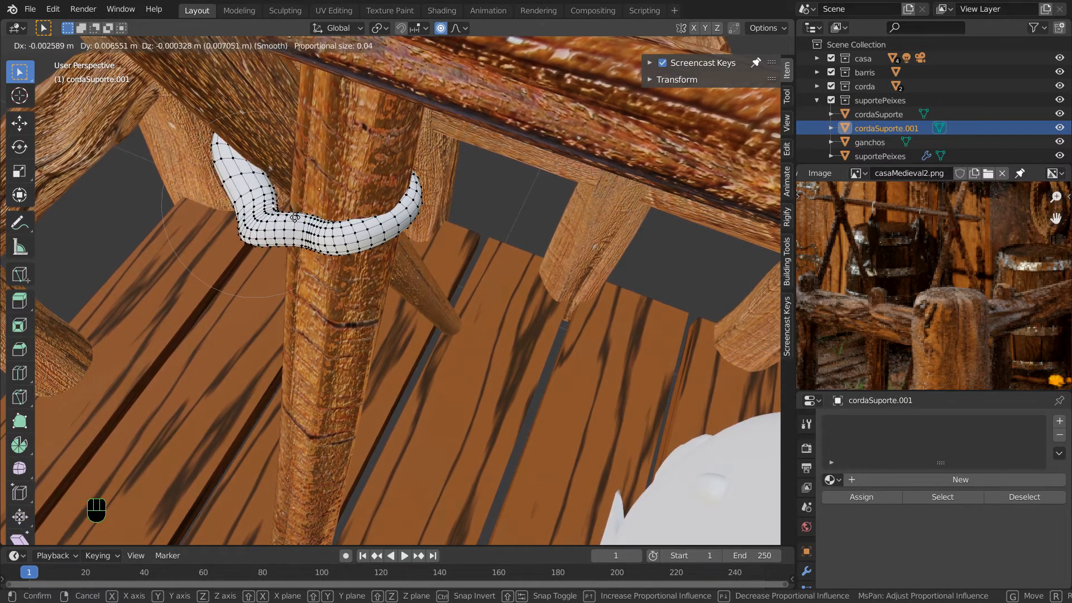
left_click(301, 191)
- Move the ring vertex hidden in the smooth post outward by about -0.009 m X, 0.0024 m Y and -0.0028 m Z
middle_click_drag(301, 191, 100, 171)
left_click(190, 212)
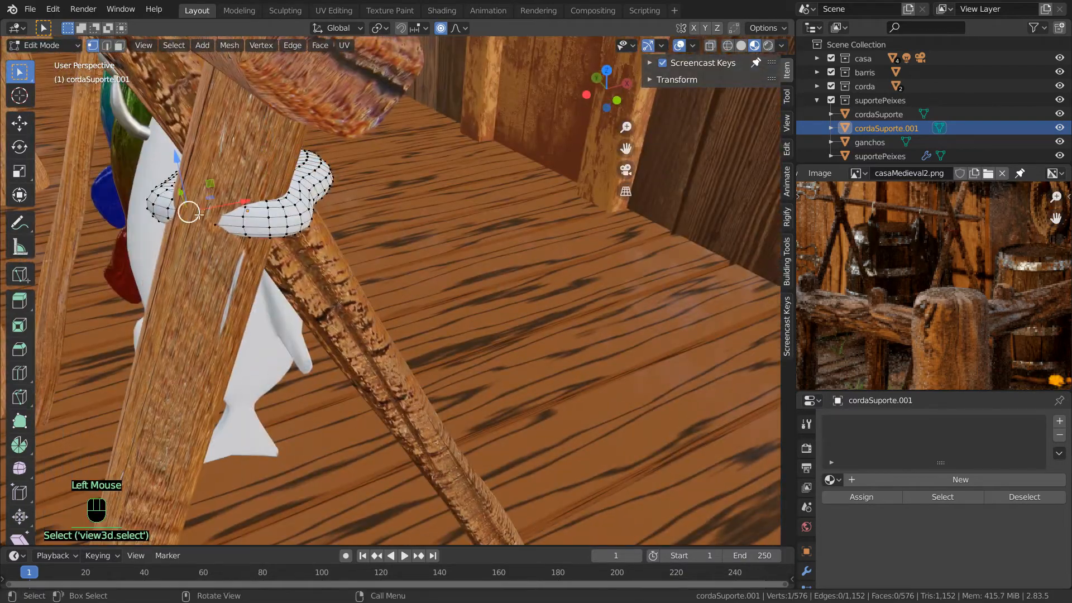
key("g")
left_click(196, 213)
middle_click_drag(197, 214, 349, 195)
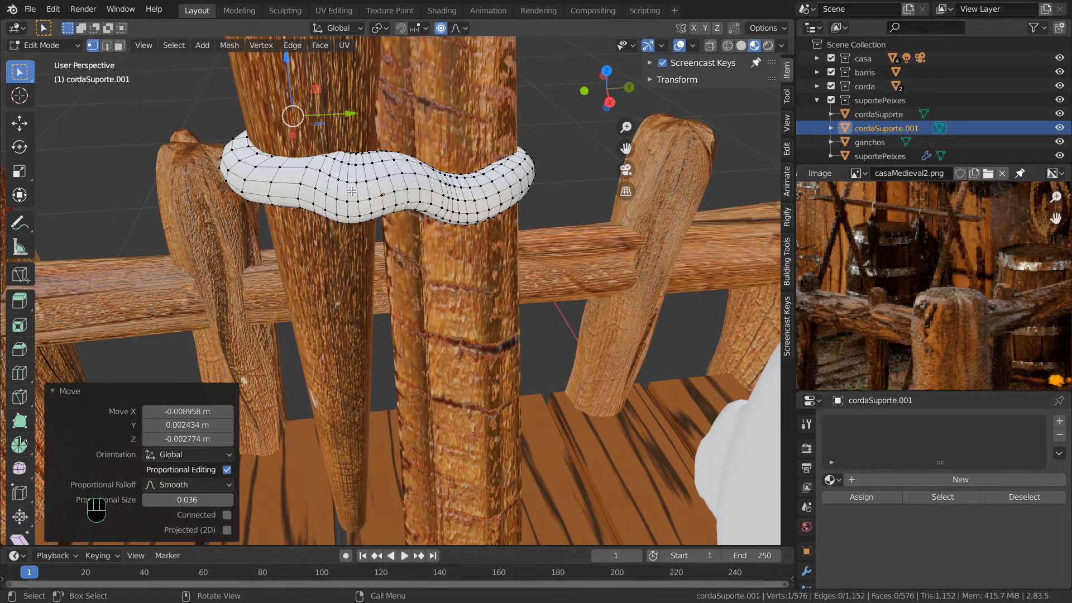
- Smooth all vertices of the rope ring with a smoothing of 0.5 and 3 repeats
key("a")
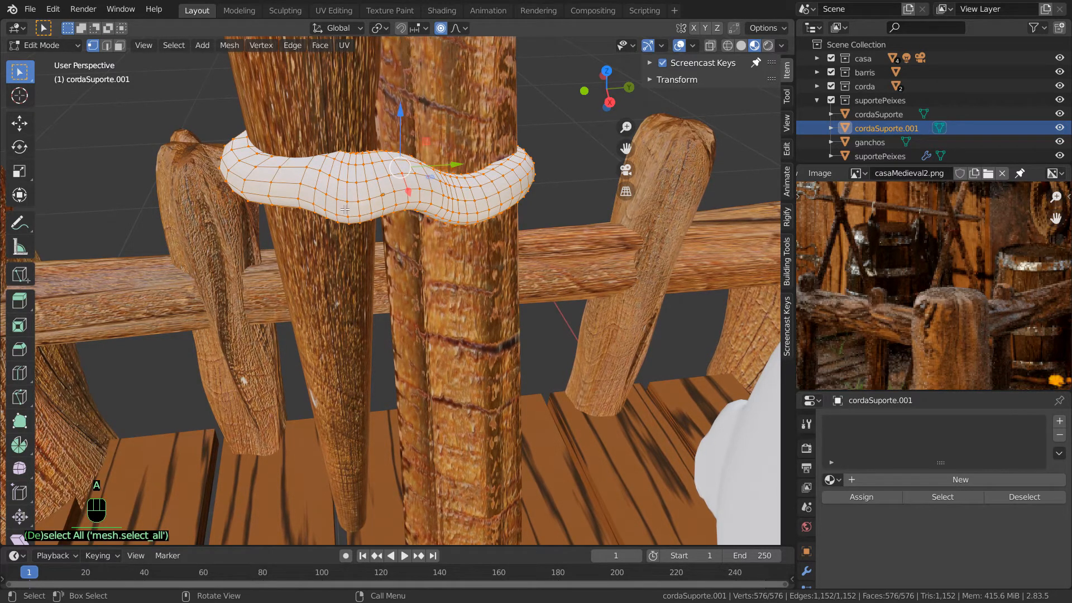
left_click(260, 46)
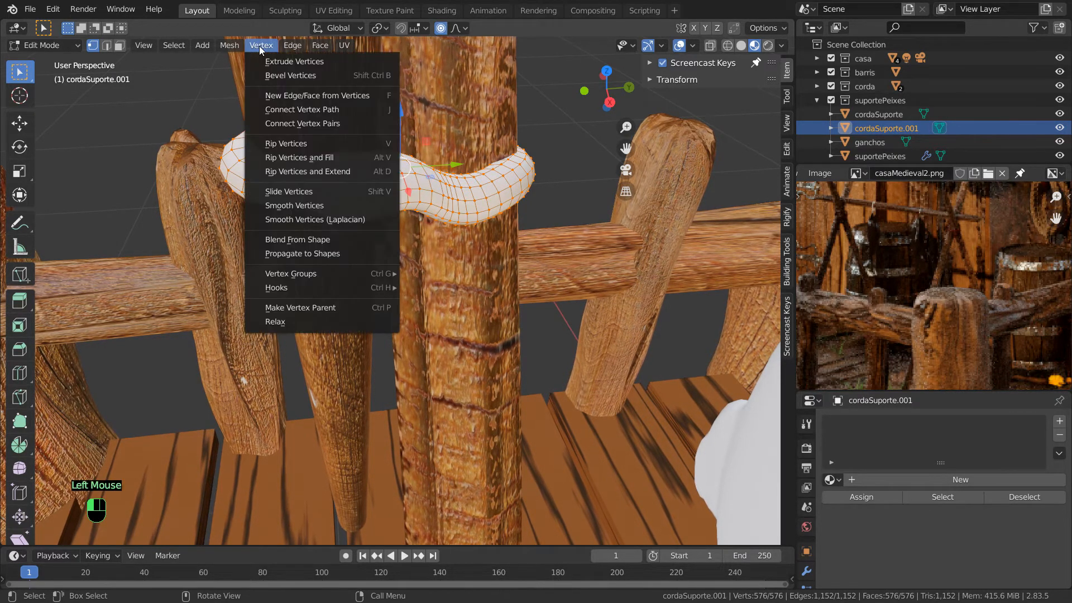
left_click(289, 206)
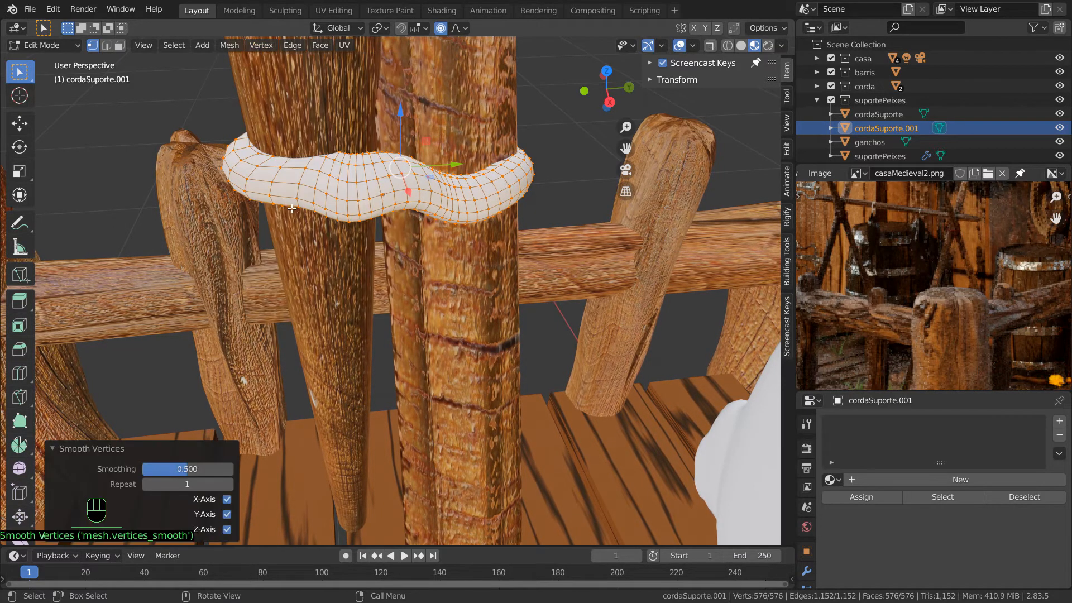
left_click(229, 484)
left_click(228, 483)
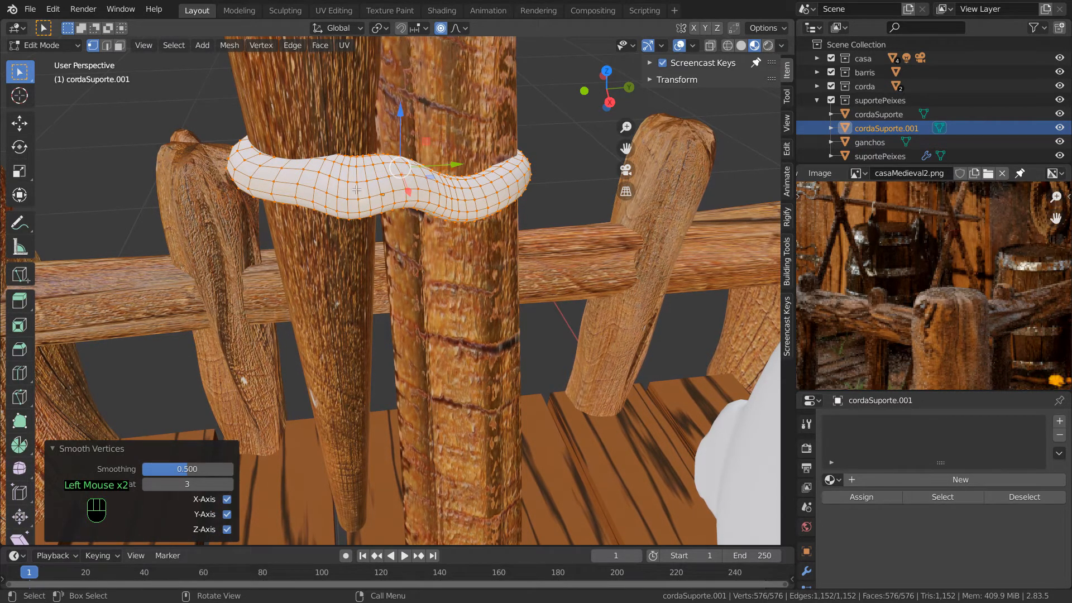
- Move the ring vertex sunk into the post by about -0.0046 m X, -0.0011 m Y and -0.0016 m Z, and disable proportional editing
mouse_move(464, 239)
middle_mouse_down()
mouse_move(366, 242)
mouse_move(370, 260)
mouse_move(492, 246)
mouse_move(473, 246)
middle_mouse_up()
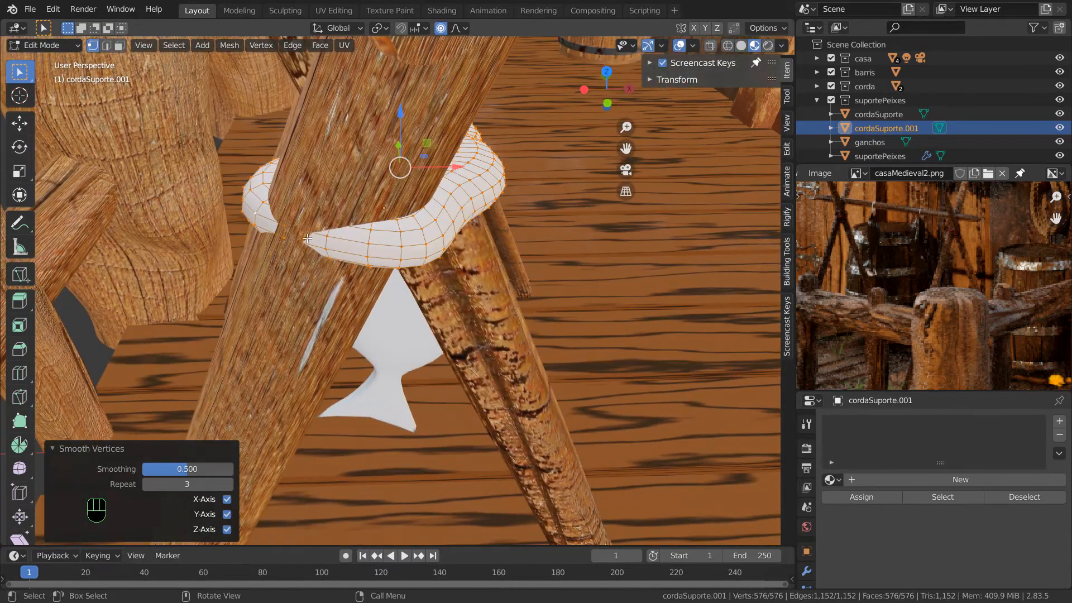
left_click(286, 237)
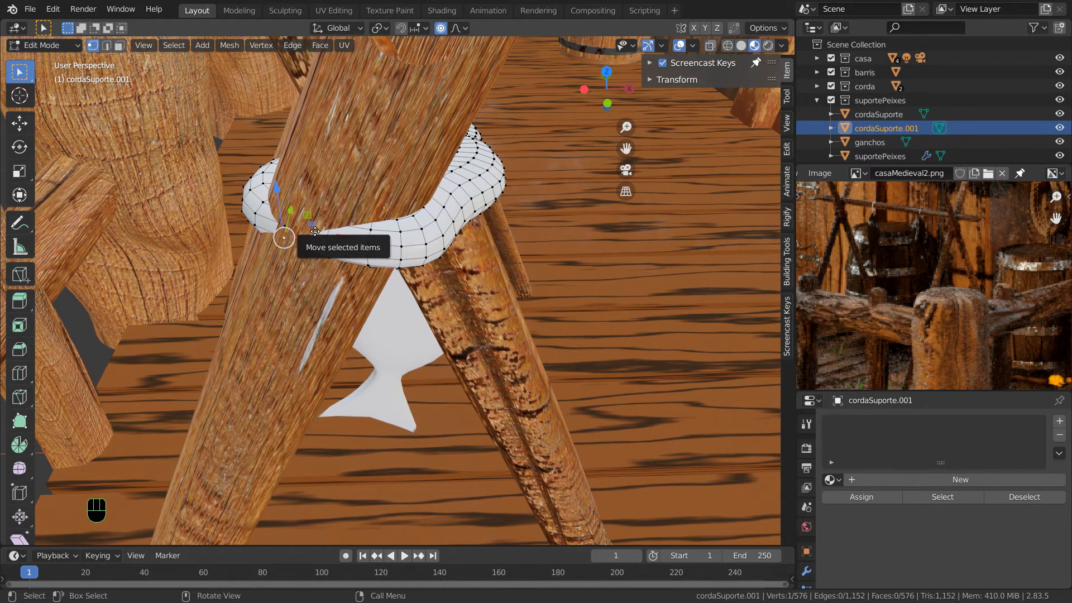
left_click_drag(315, 231, 314, 232)
middle_click_drag(314, 233, 380, 264)
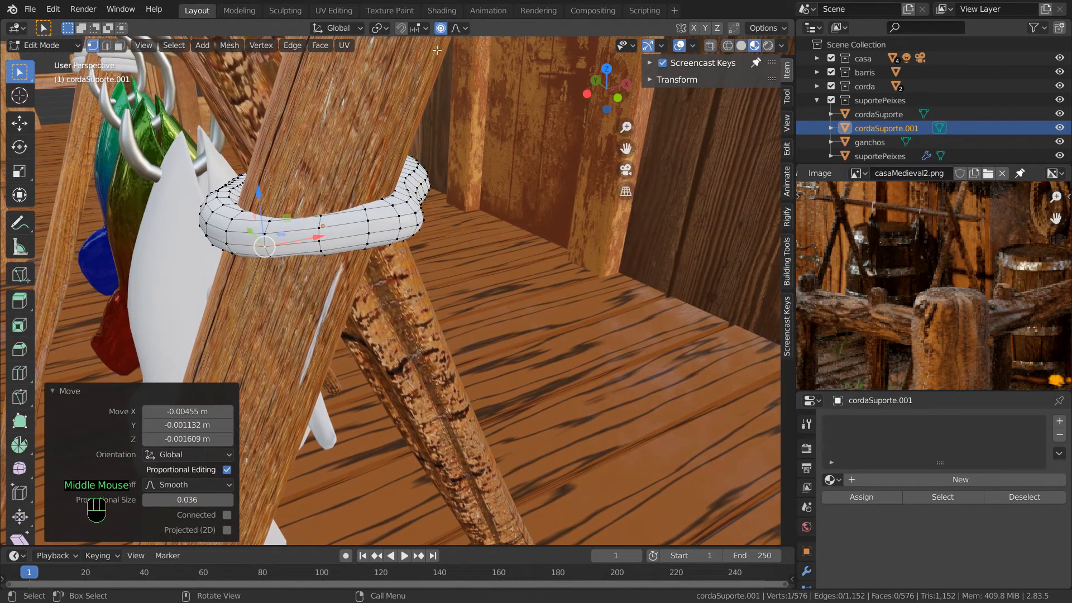
left_click(440, 28)
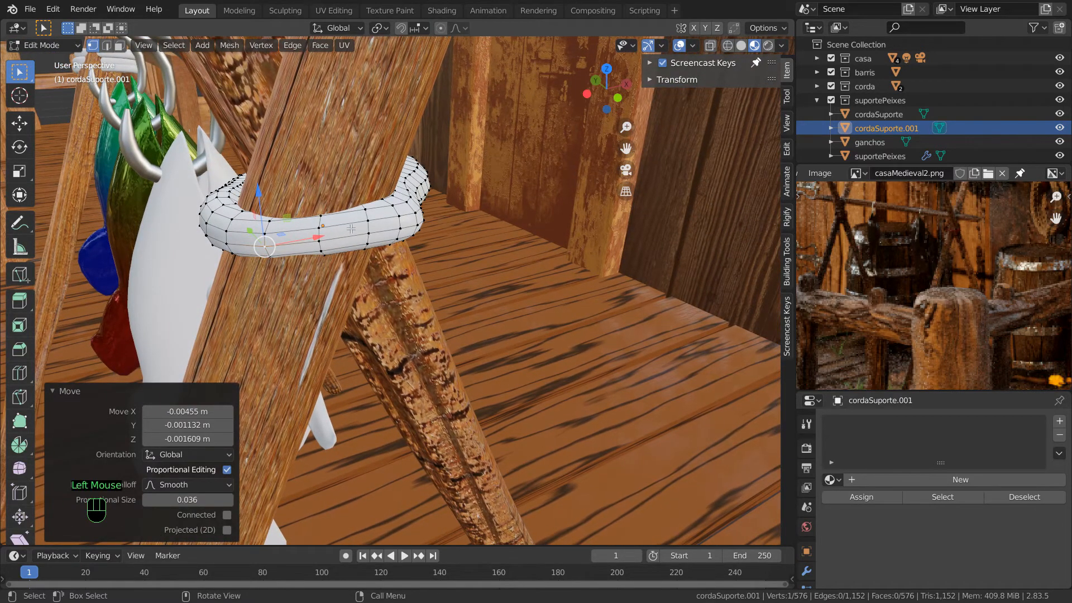
- Duplicate the entire rope ring and place the copy just beneath it, offset about -0.0025 m X, -0.0034 m Y and -0.0086 m Z
key("a")
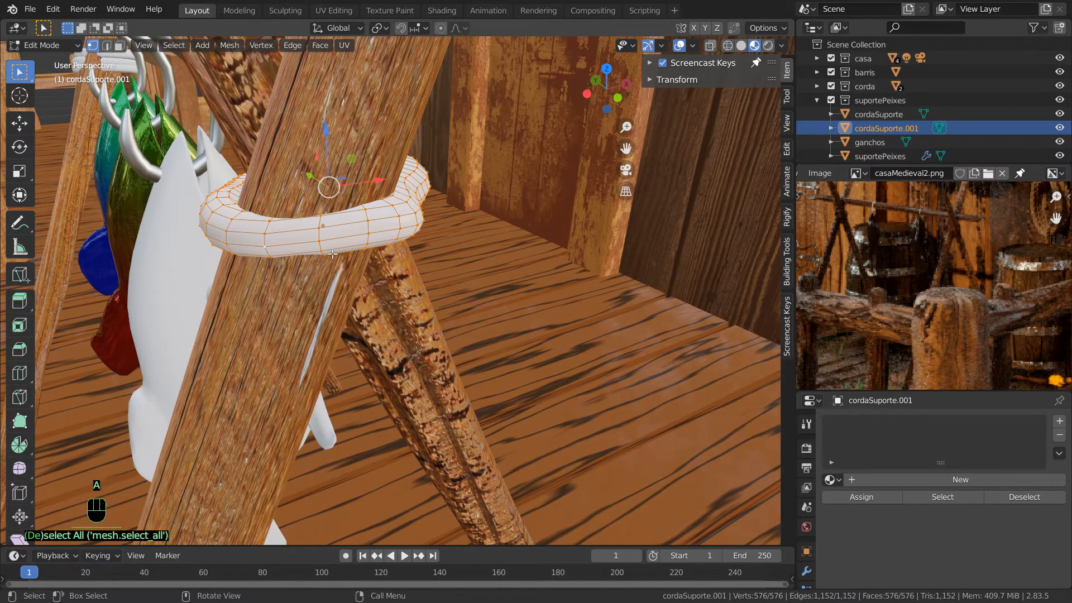
key("shift+d")
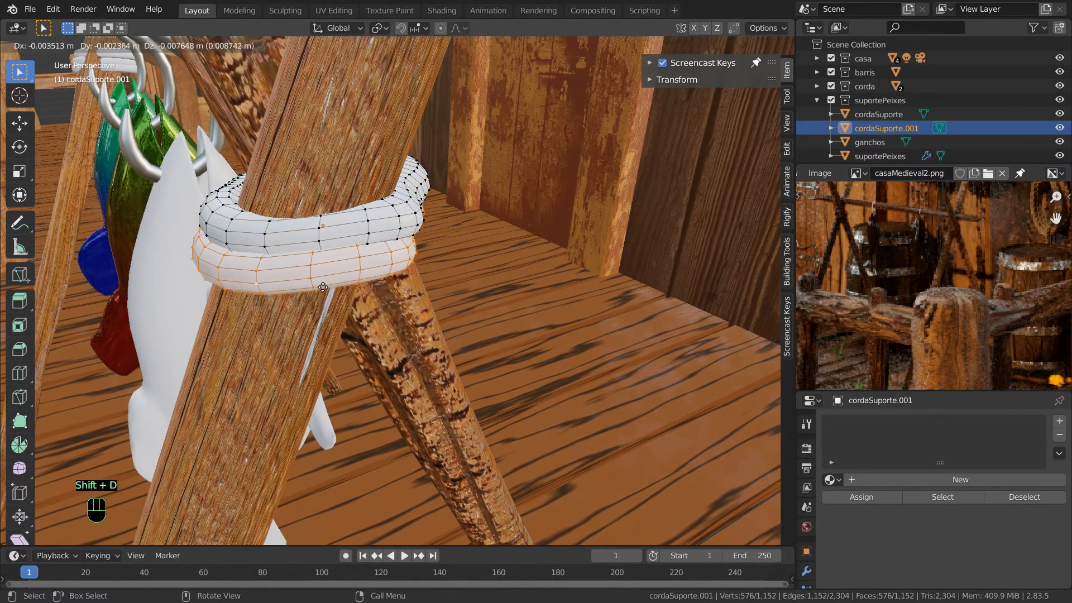
left_click(331, 293)
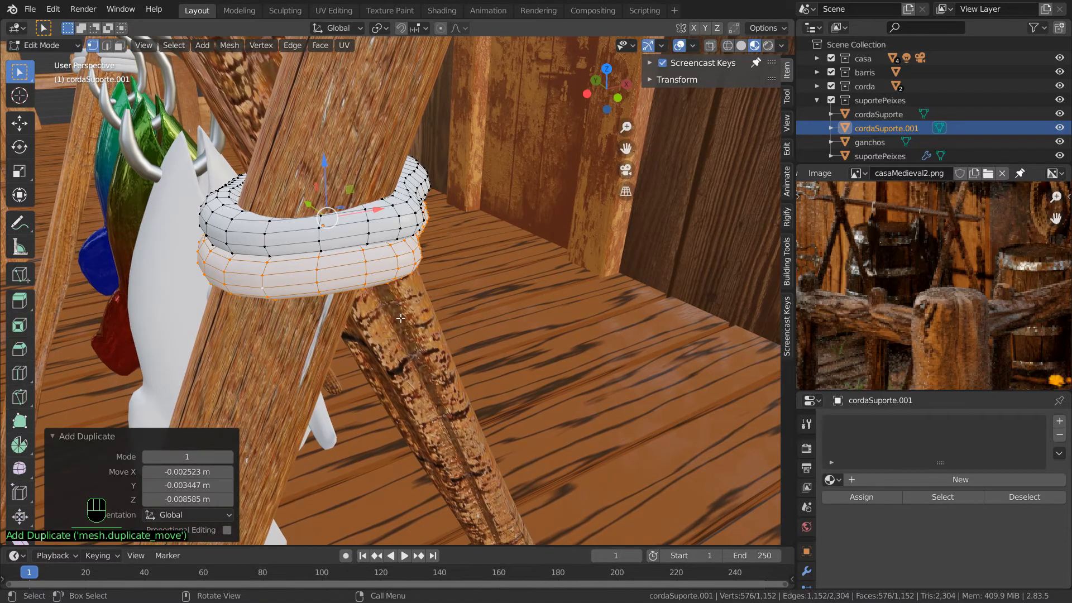
- Select the lower ring's vertex sunk into the bark-covered post, enable proportional editing and try moving it outward
mouse_move(331, 293)
middle_mouse_down()
mouse_move(335, 304)
mouse_move(298, 317)
mouse_move(337, 301)
middle_mouse_up()
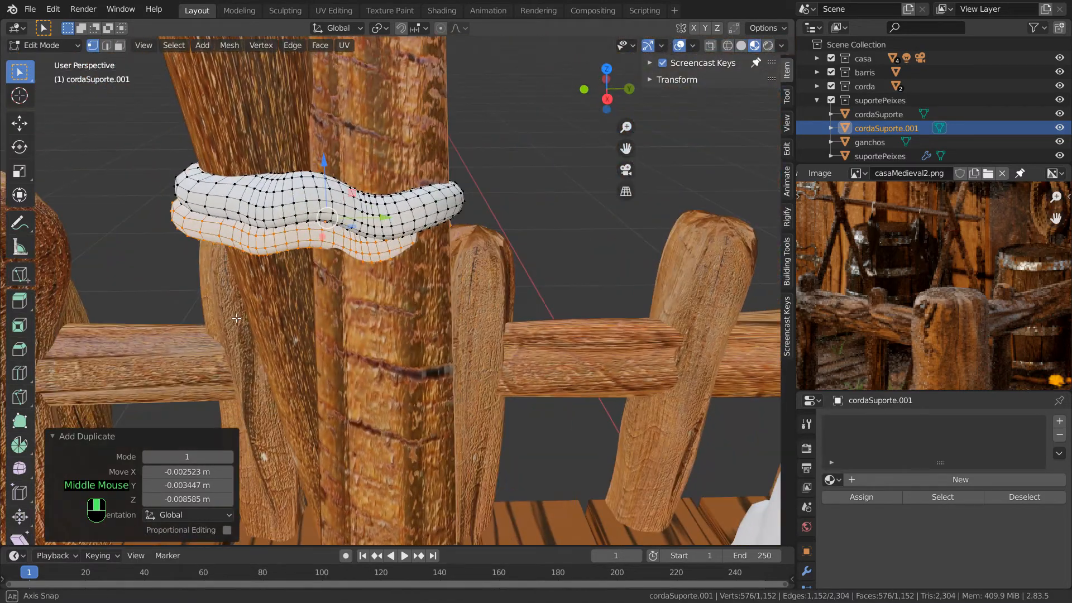
left_click(435, 234)
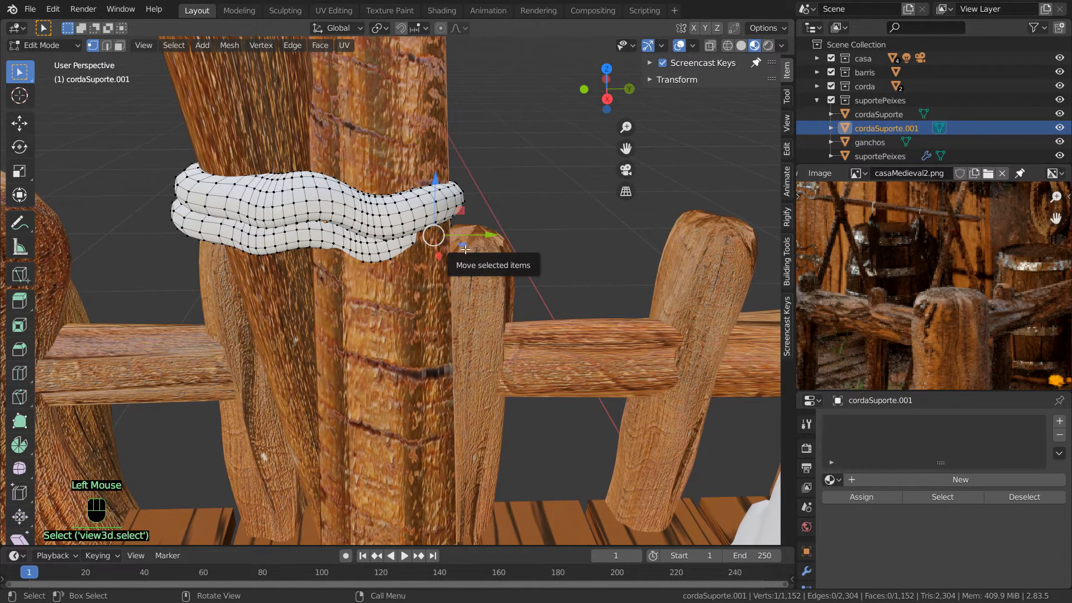
key("g")
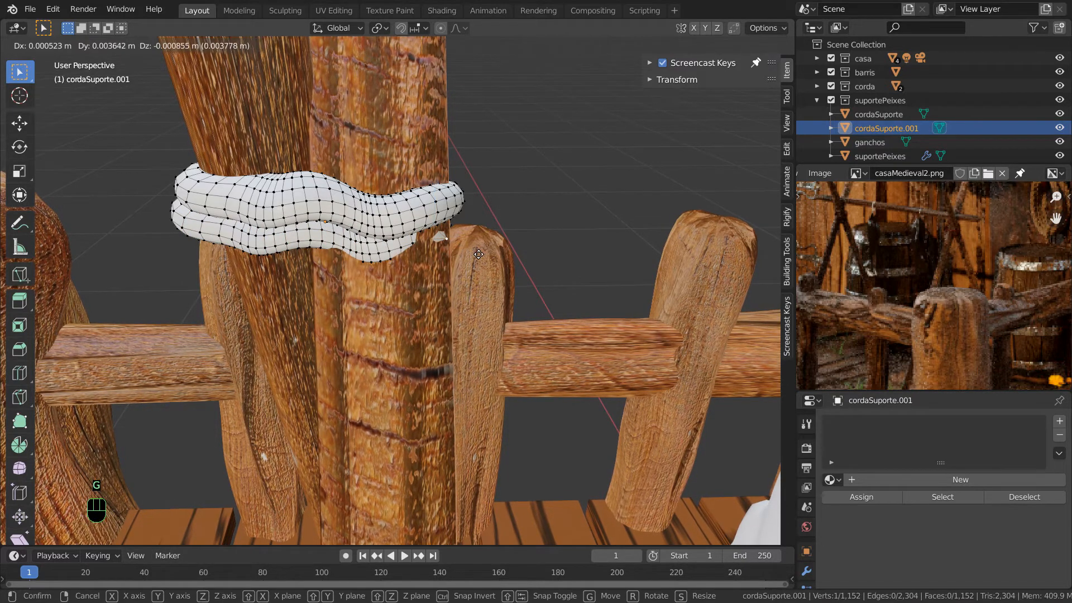
right_click(494, 253)
left_click(442, 29)
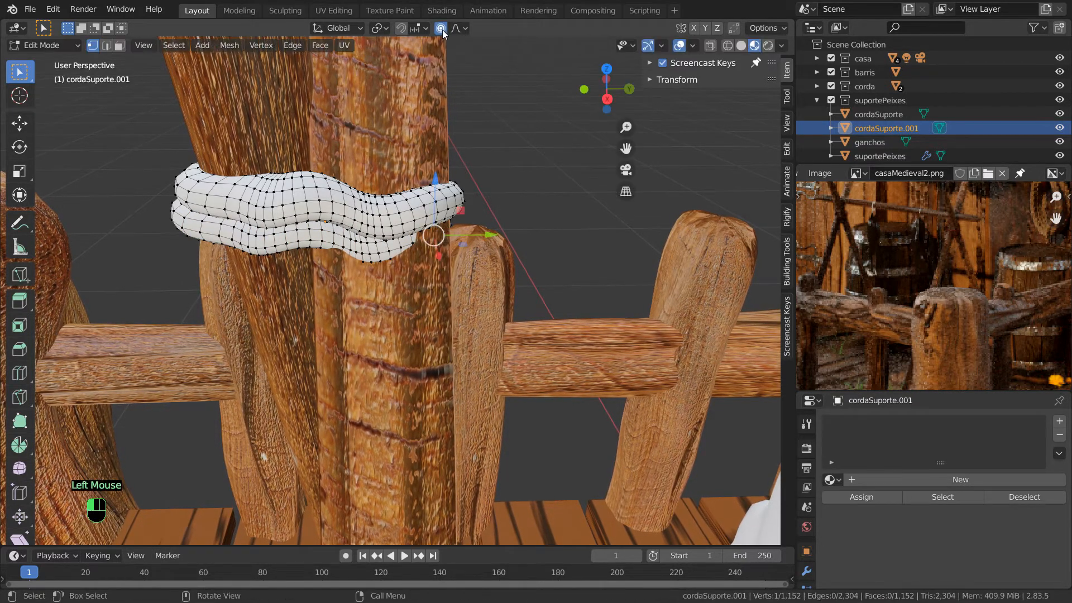
key("g")
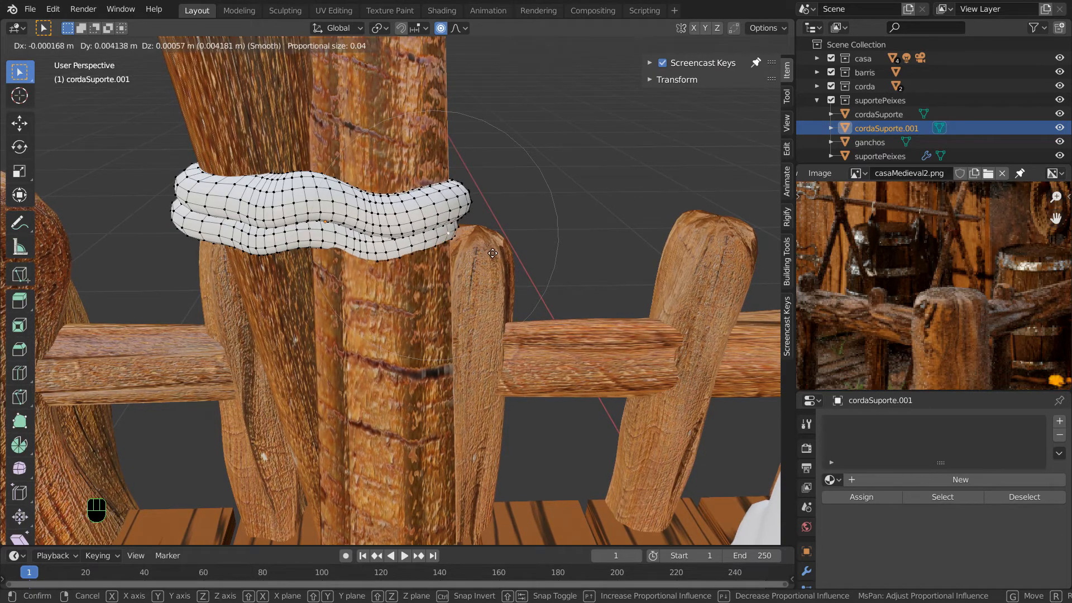
left_click(483, 255)
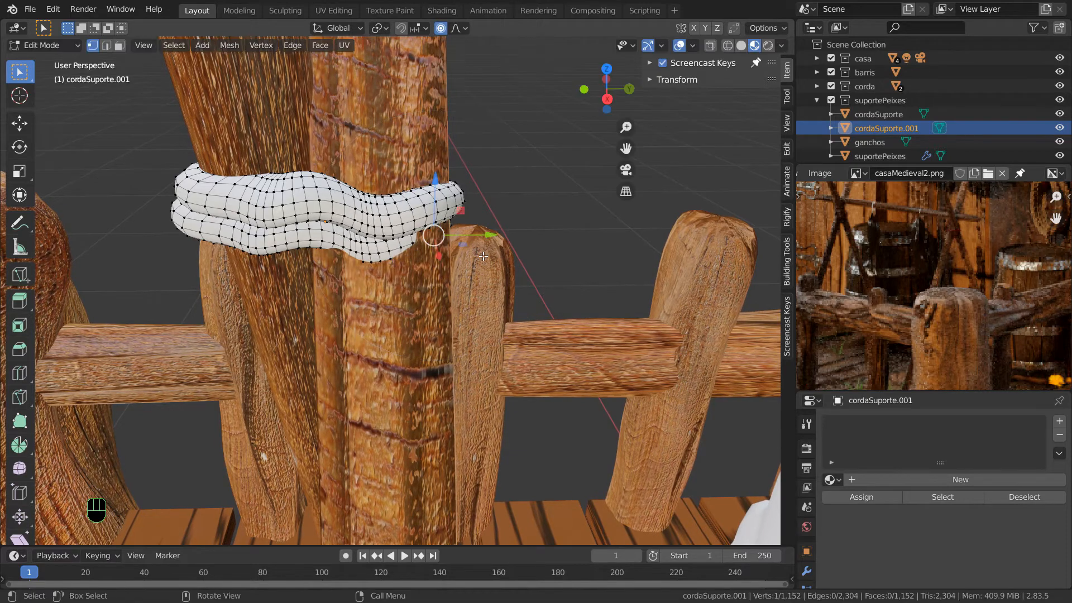
- Limit proportional editing to connected geometry and move the sunken vertex about 0.0005 m X, 0.0062 m Y and -0.0007 m Z
left_click(466, 29)
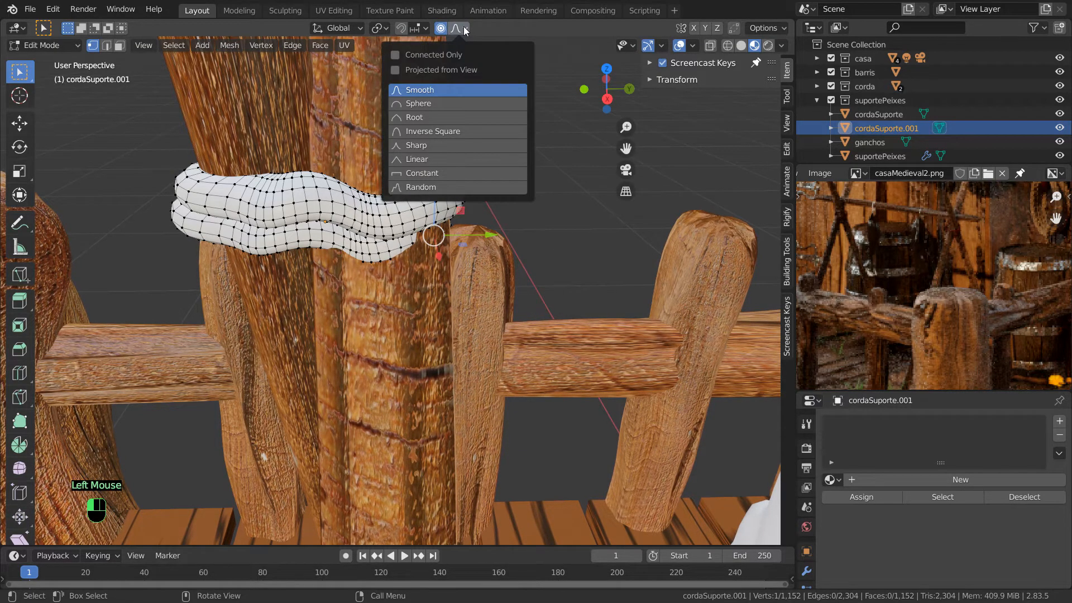
left_click(396, 55)
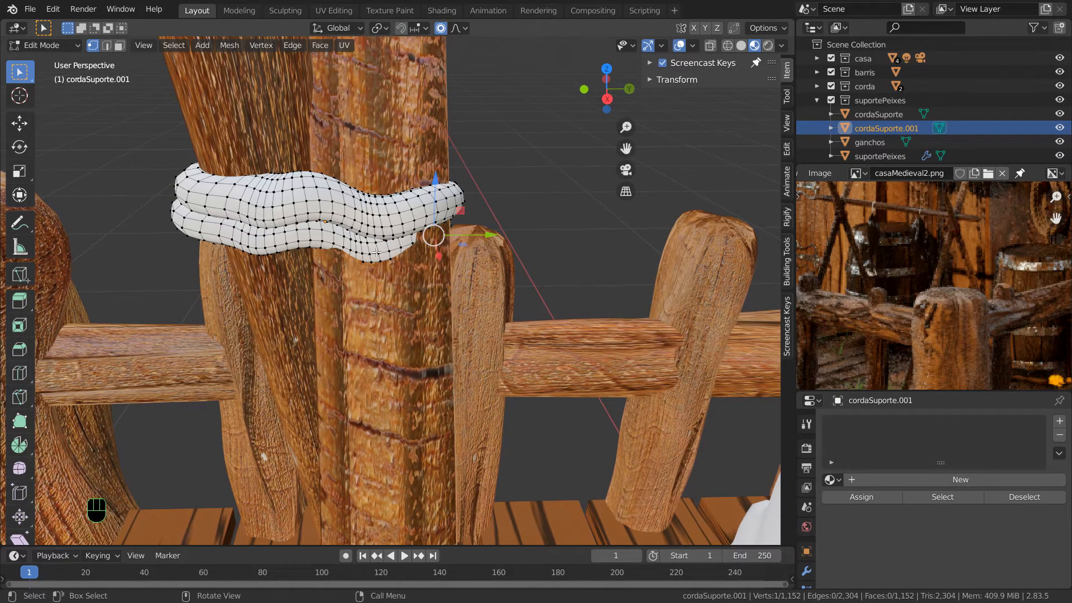
key("g")
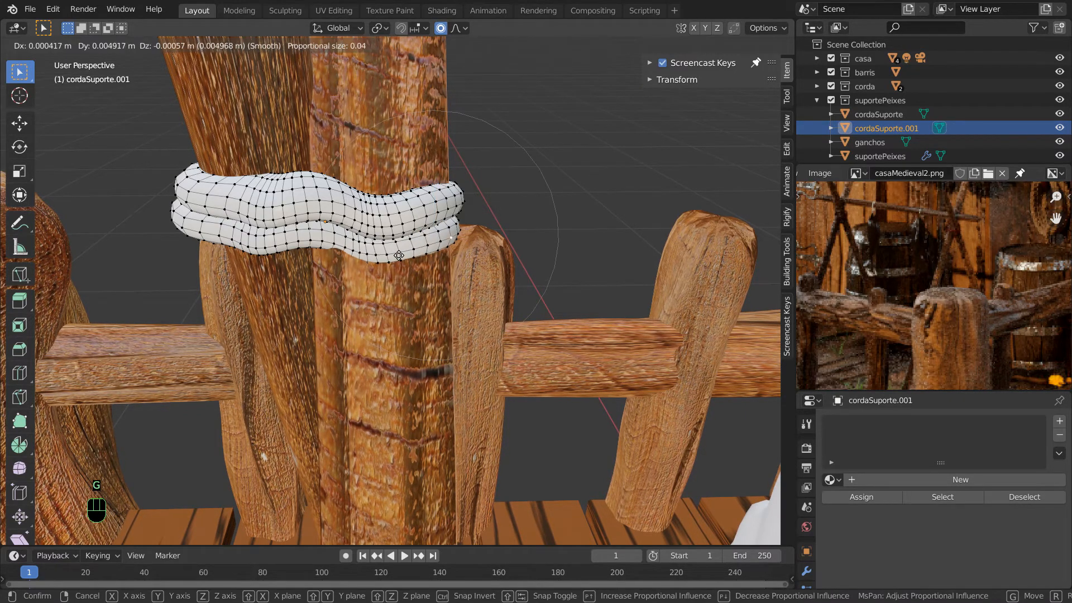
left_click(403, 255)
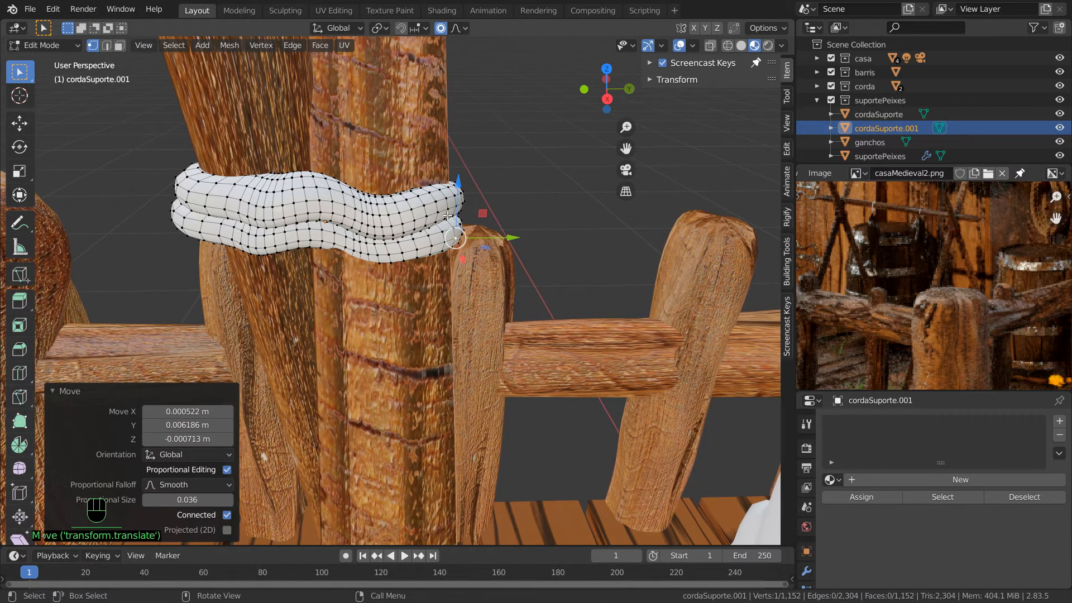
- Move the lower ring's underside vertex between the two posts by about -0.0012 m X, -0.0002 m Y and -0.0013 m Z
middle_click_drag(419, 250, 552, 92)
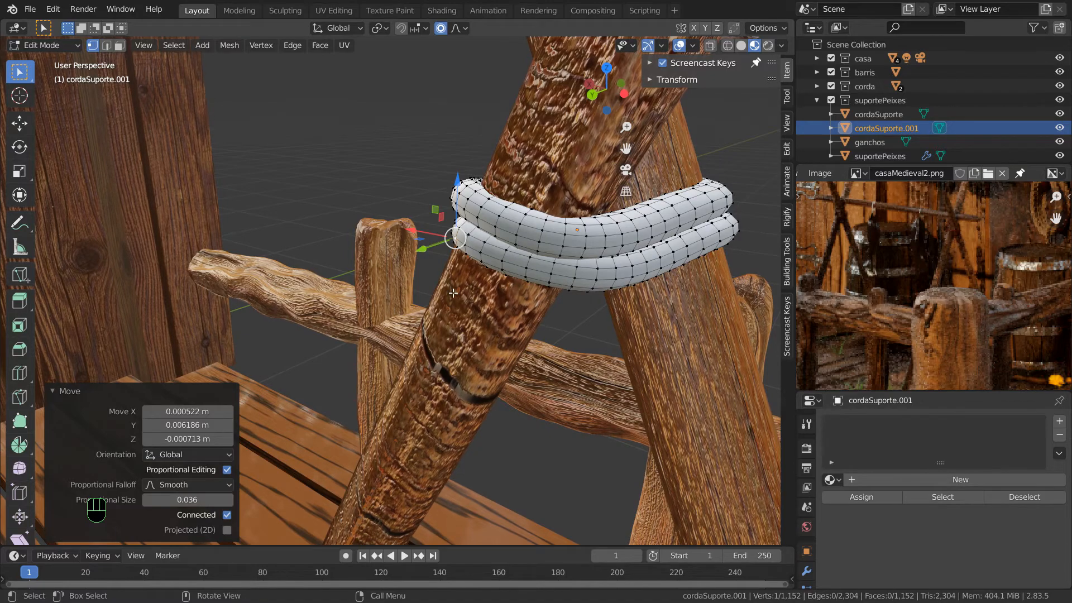
middle_click_drag(448, 300, 638, 322)
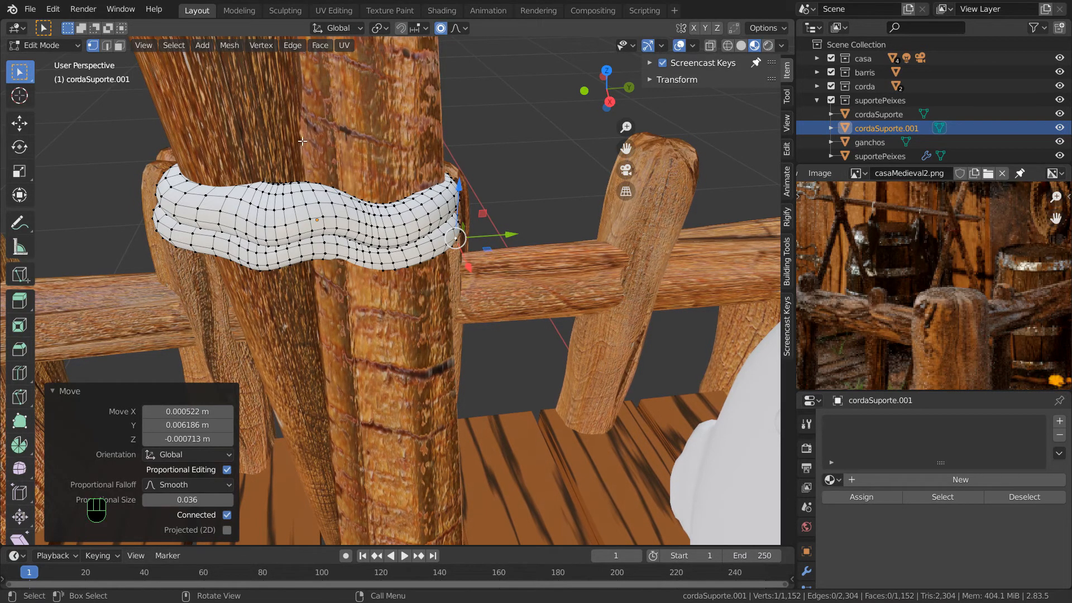
middle_click_drag(330, 306, 341, 176)
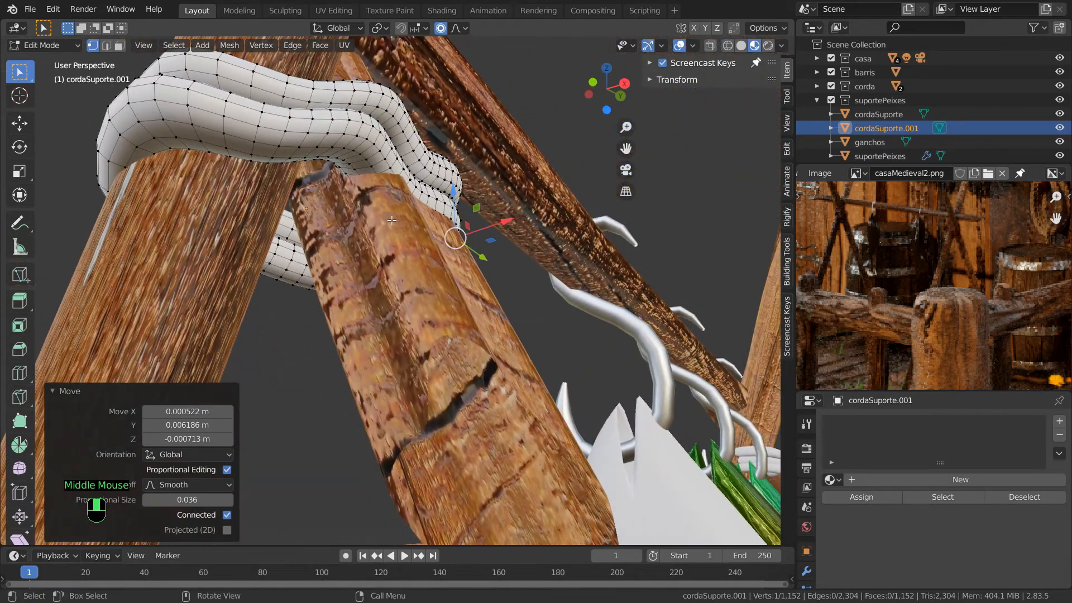
left_click(317, 159)
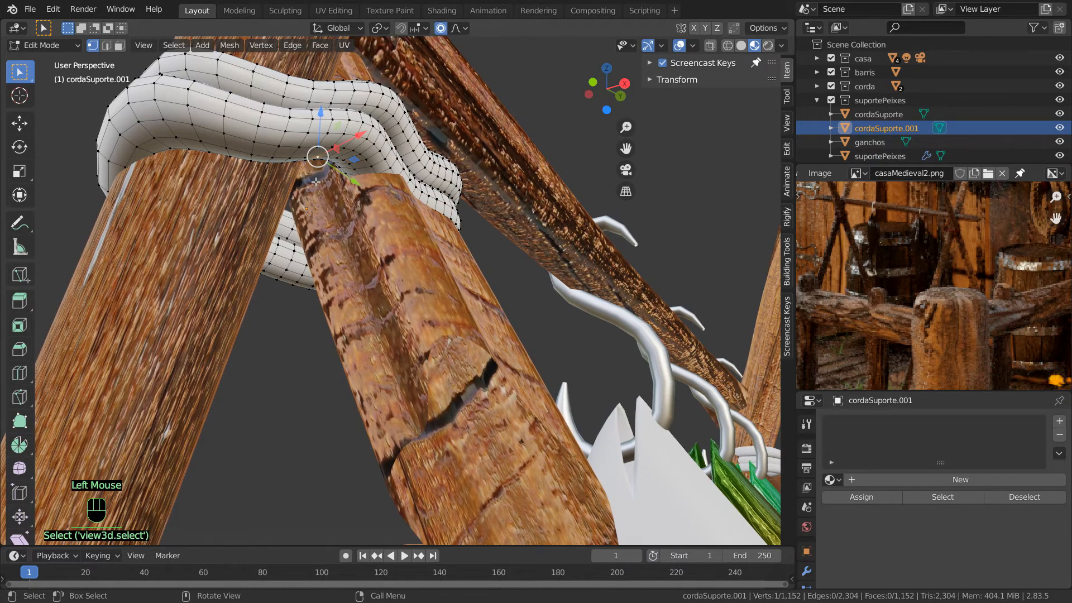
key("g")
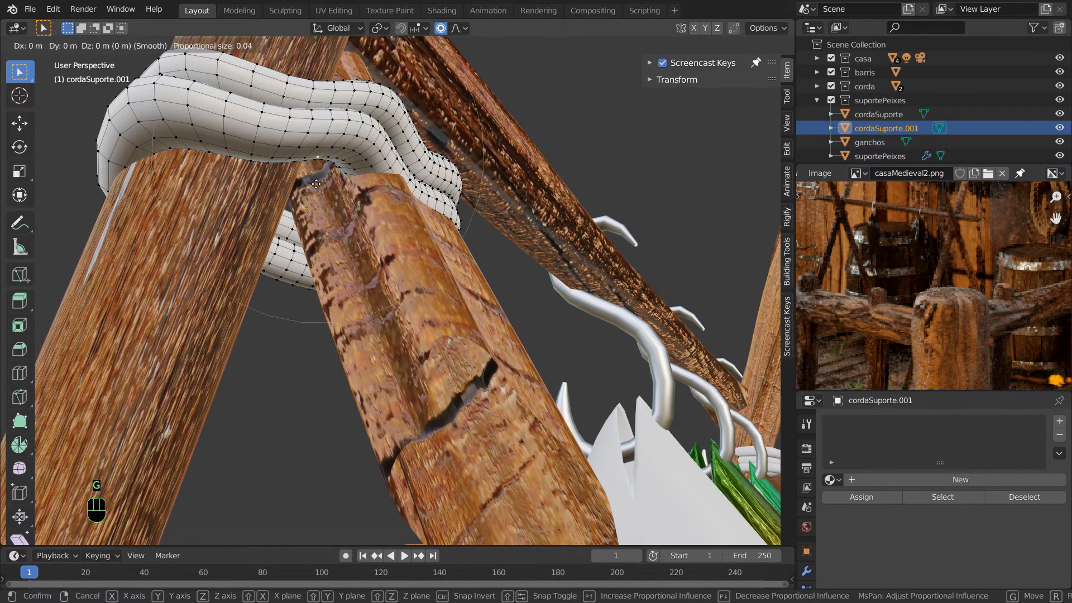
left_click(327, 173)
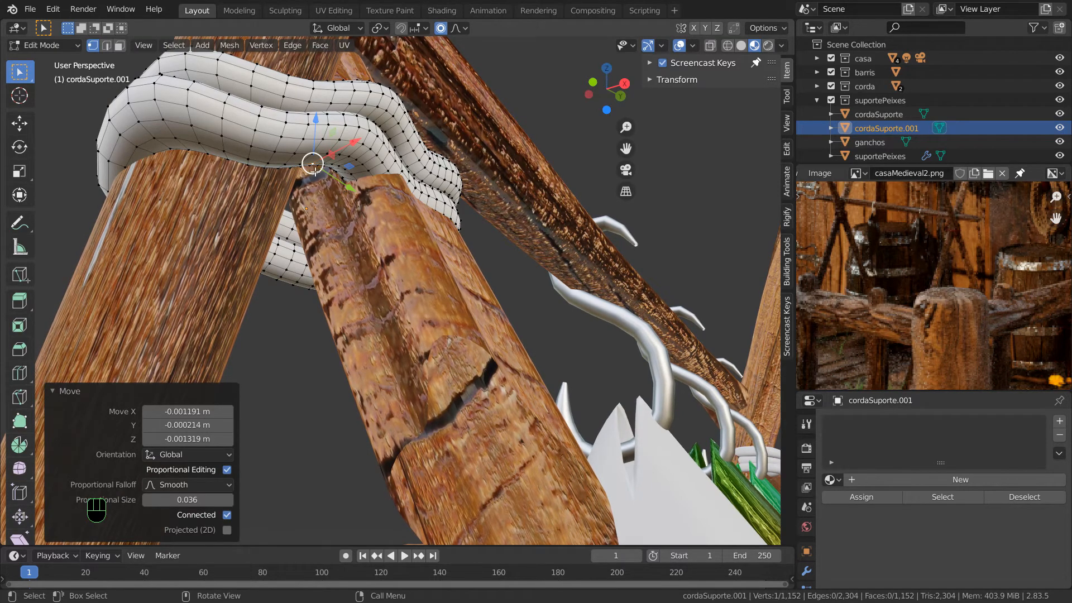
- Move the same underside vertex again by about -0.0008 m X, 0.0002 m Y and -0.0015 m Z, with proportional size 0.017
key("g")
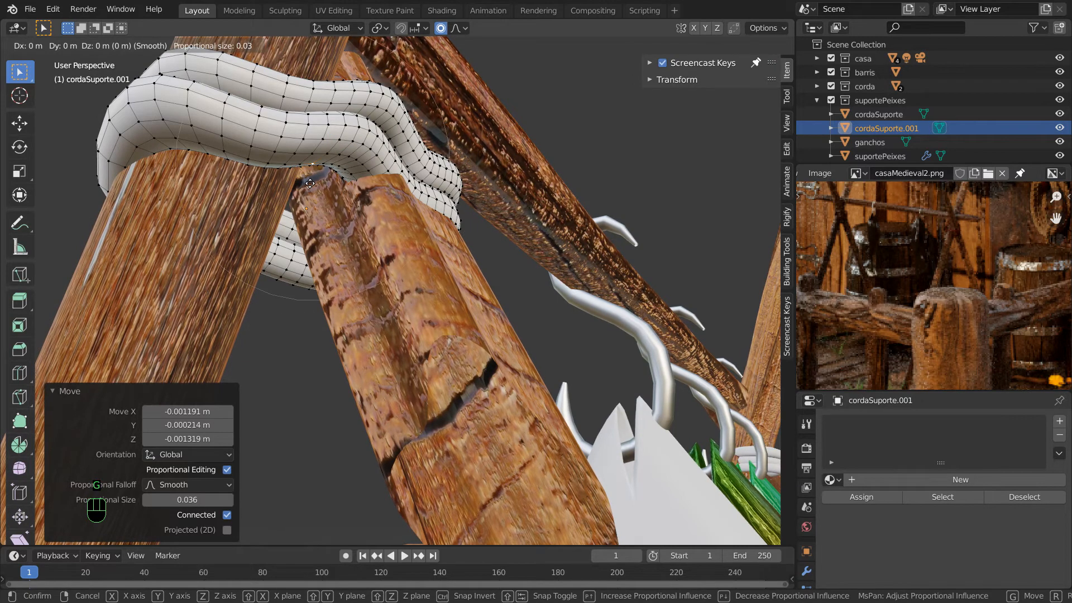
scroll(304, 190, "up", 5)
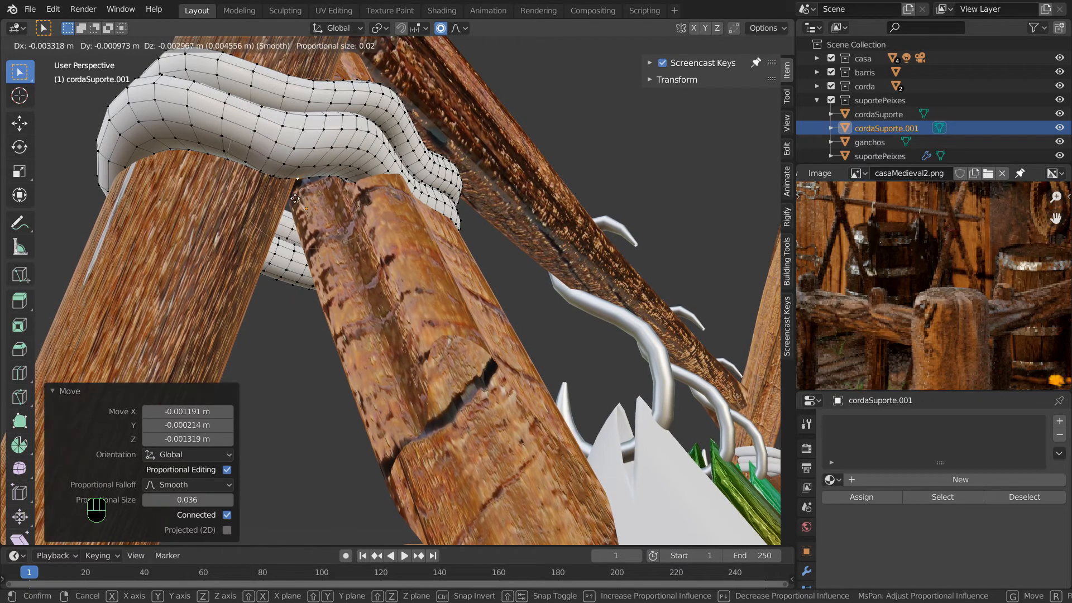
scroll(308, 191, "up", 2)
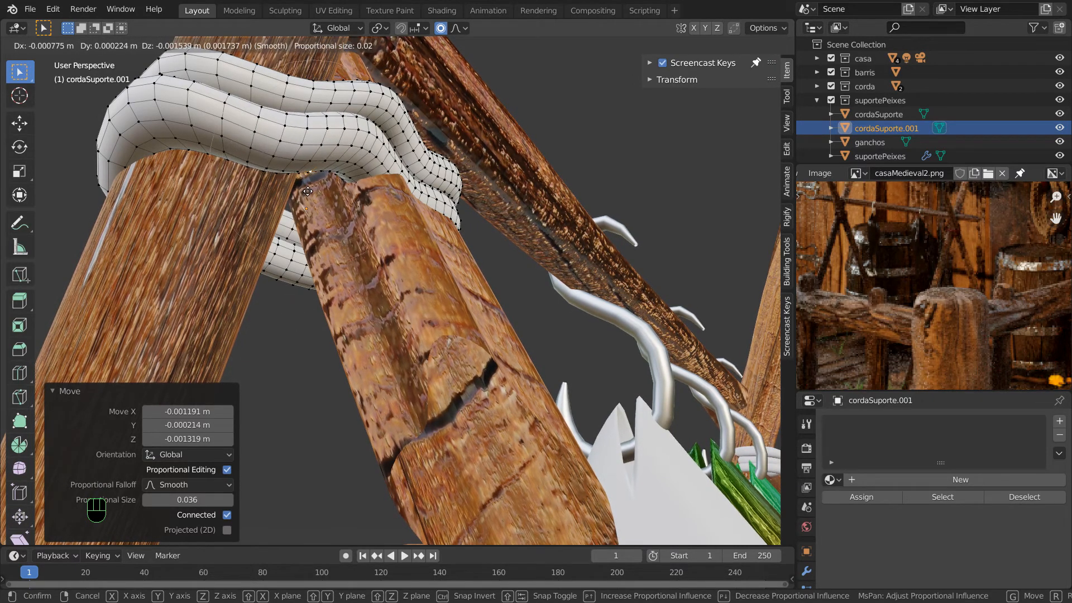
left_click(307, 192)
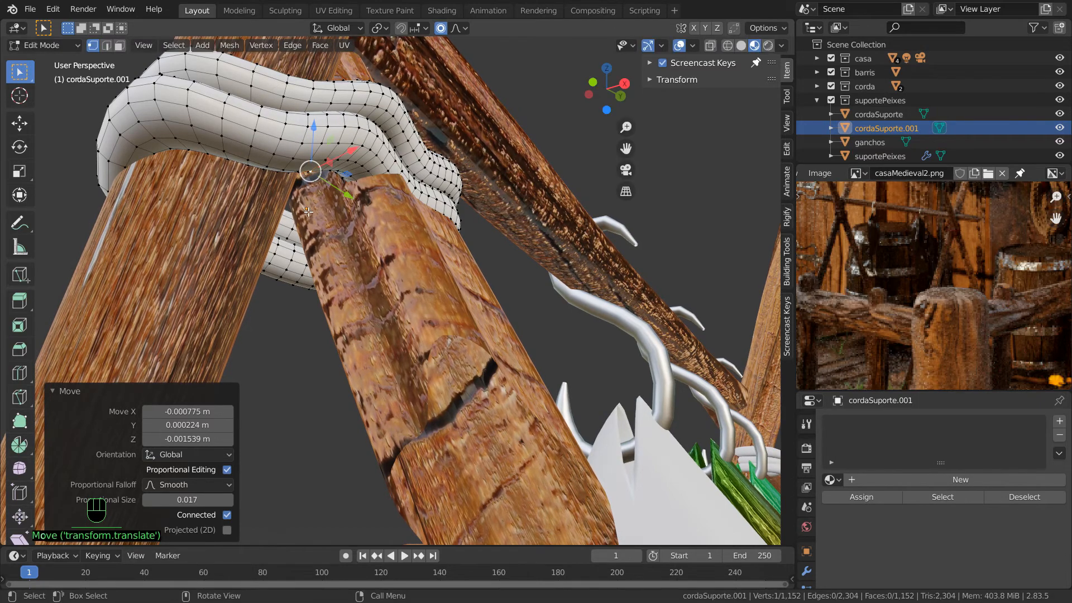
- Pull the lower ring's bottom-edge vertex out of the bark post by about 0.0029 m X, 0.0019 m Y and -0.0005 m Z
middle_click_drag(307, 211, 290, 264)
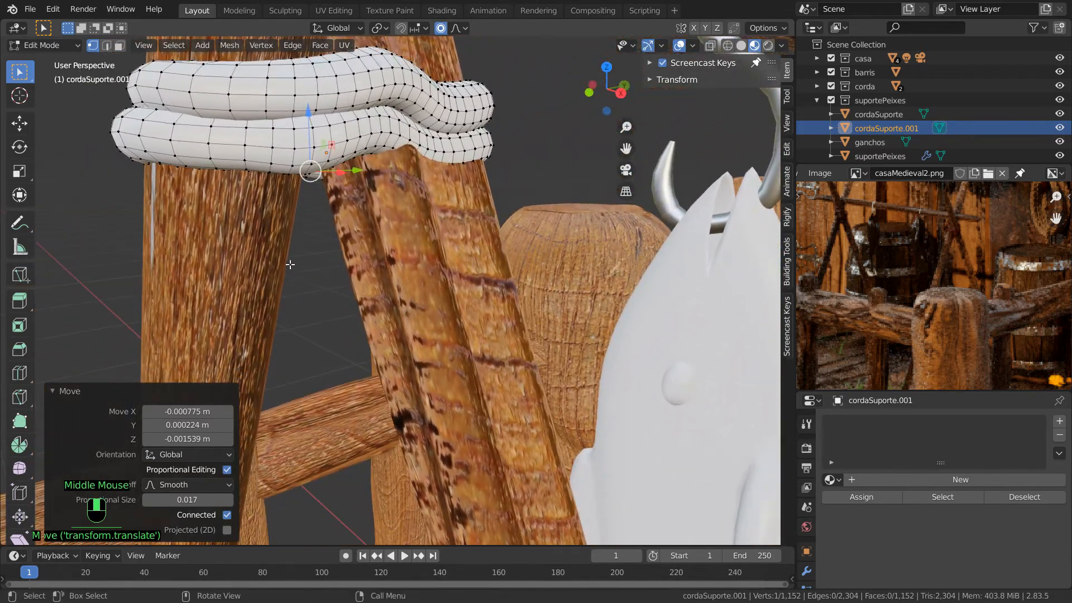
left_click(412, 140)
middle_click_drag(411, 201, 414, 231)
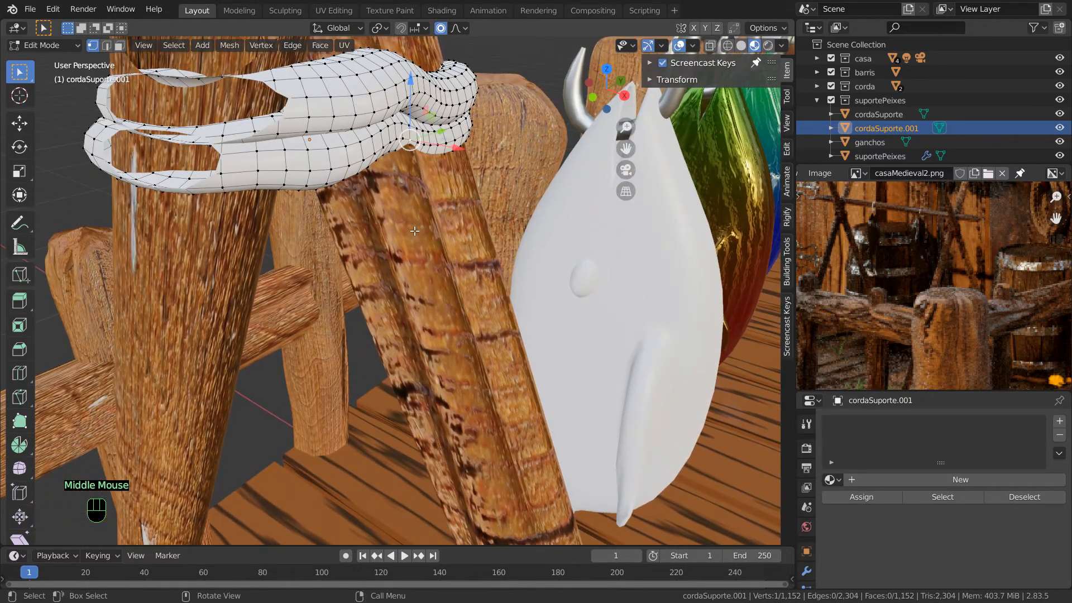
key("g")
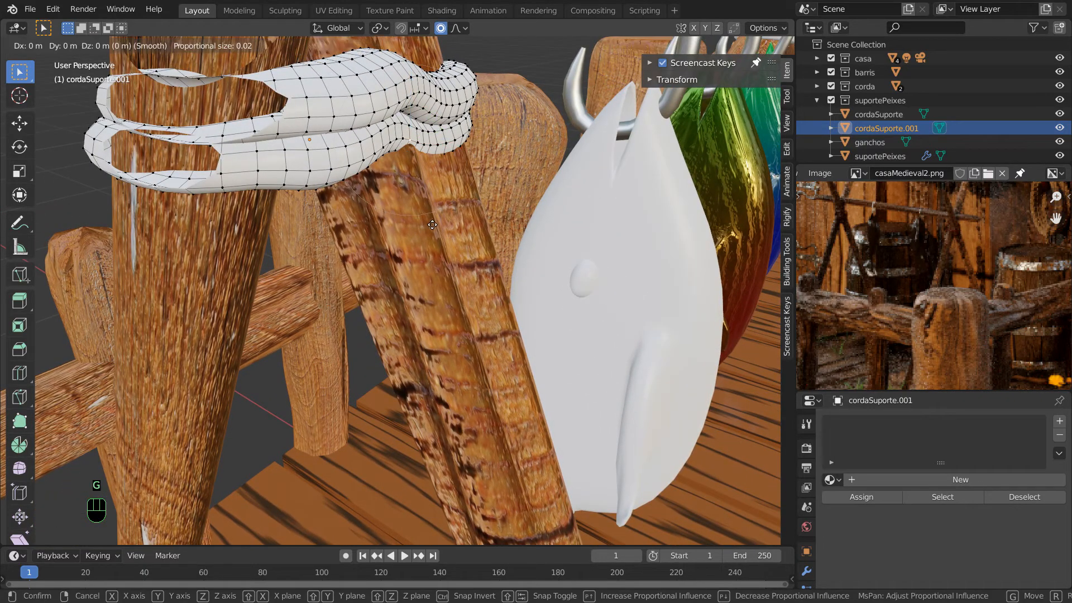
scroll(441, 227, "up", 2)
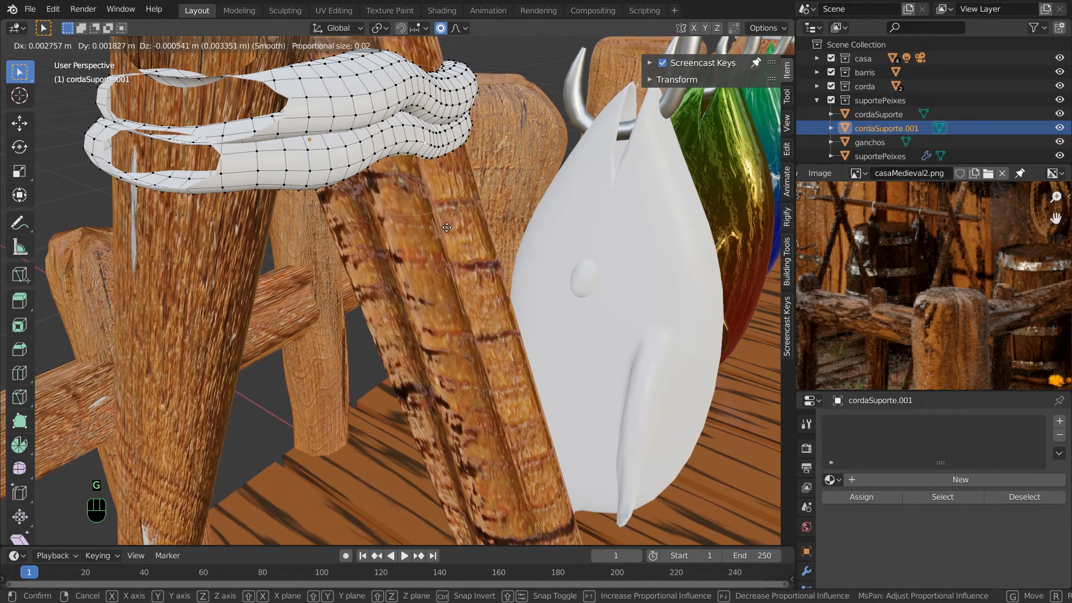
left_click(447, 227)
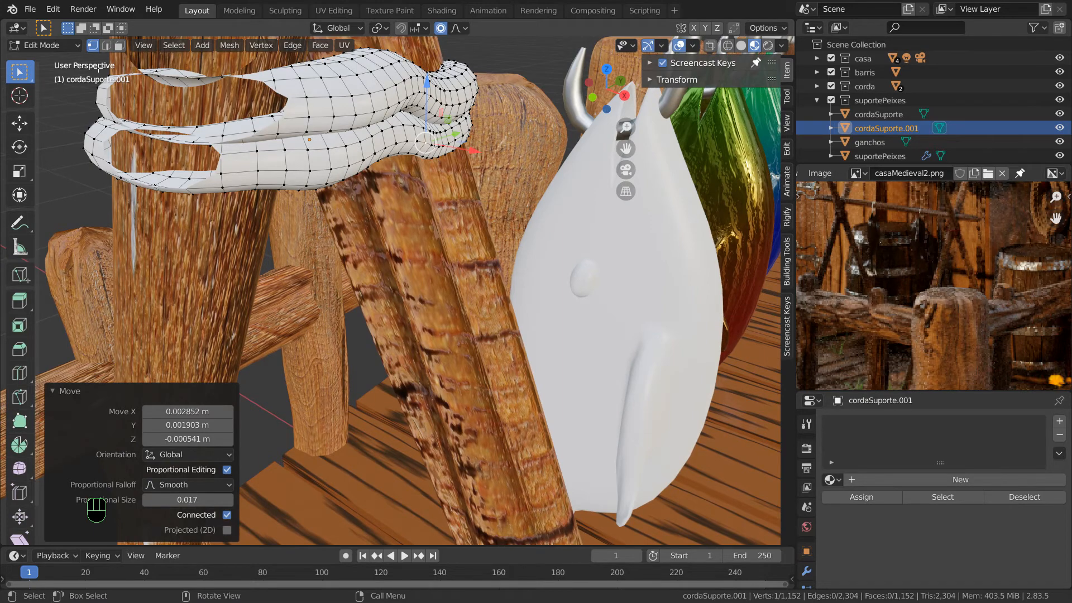
- Switch the view to orthographic projection, inspect the doubled rope tie around the posts, and return to Object Mode
key("KP_5")
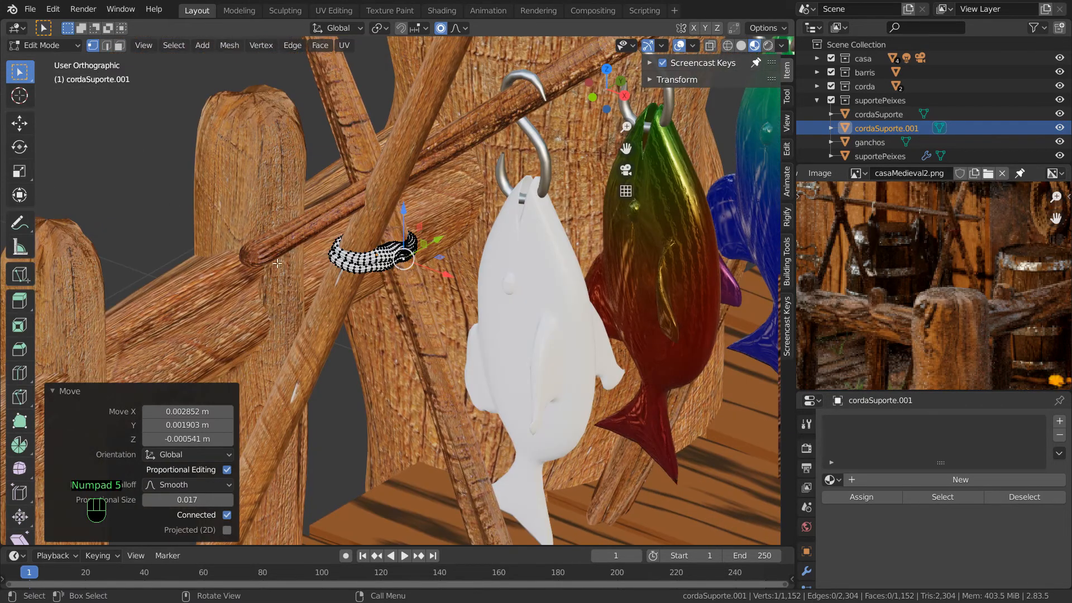
scroll(374, 290, "up", 7)
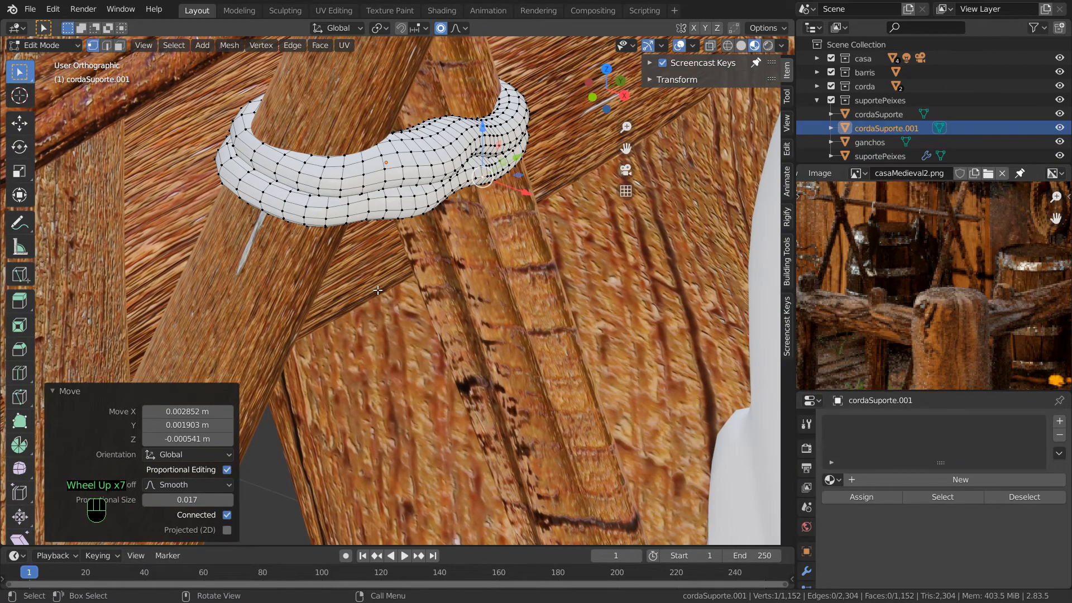
key("KP_Decimal")
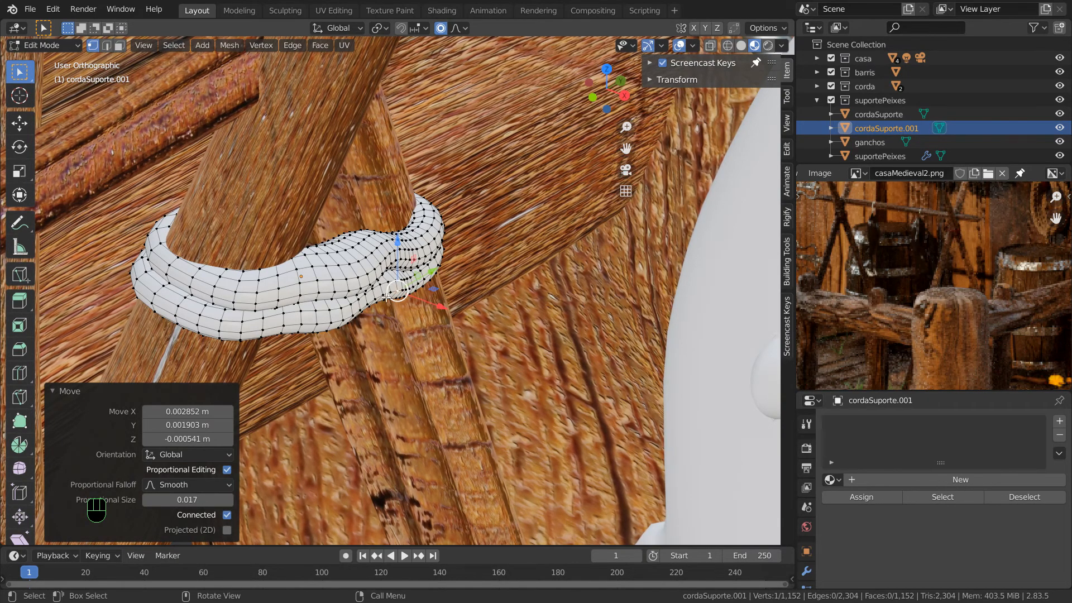
scroll(398, 306, "up", 5)
scroll(402, 315, "down", 9)
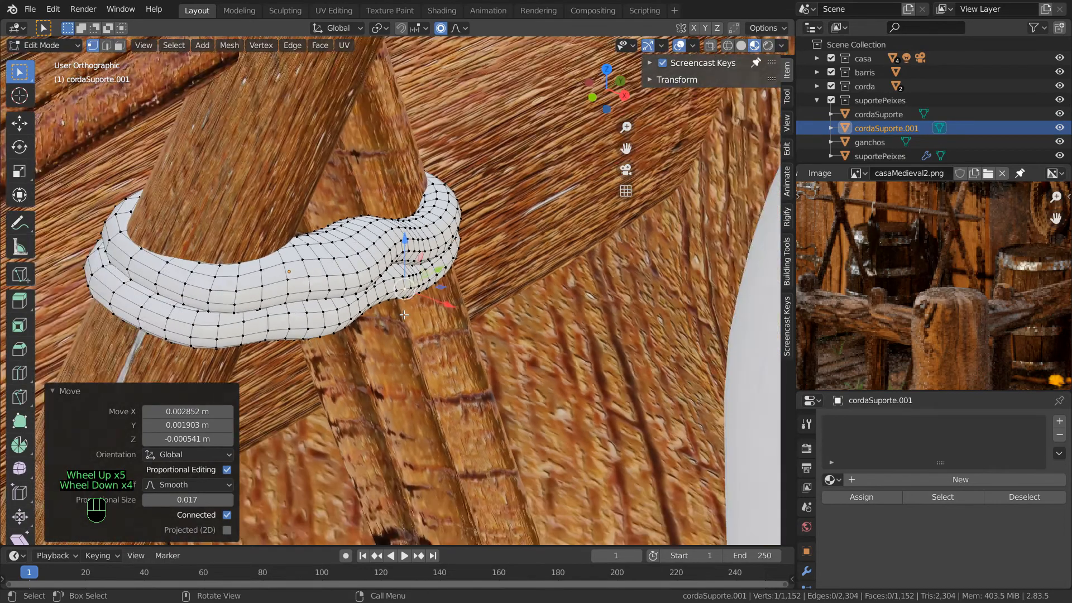
scroll(404, 314, "down", 1)
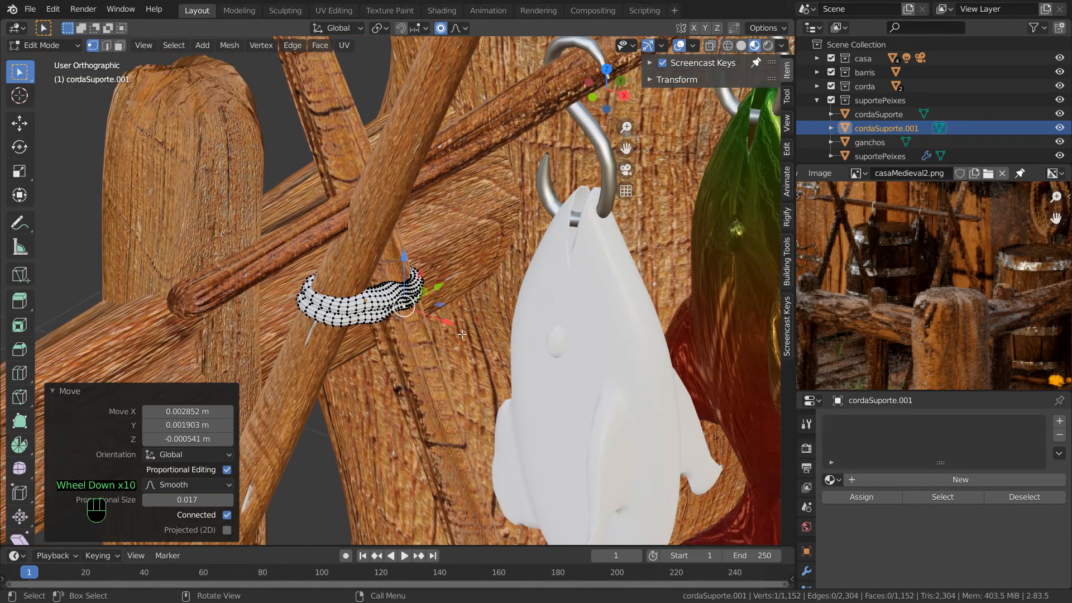
key("Tab")
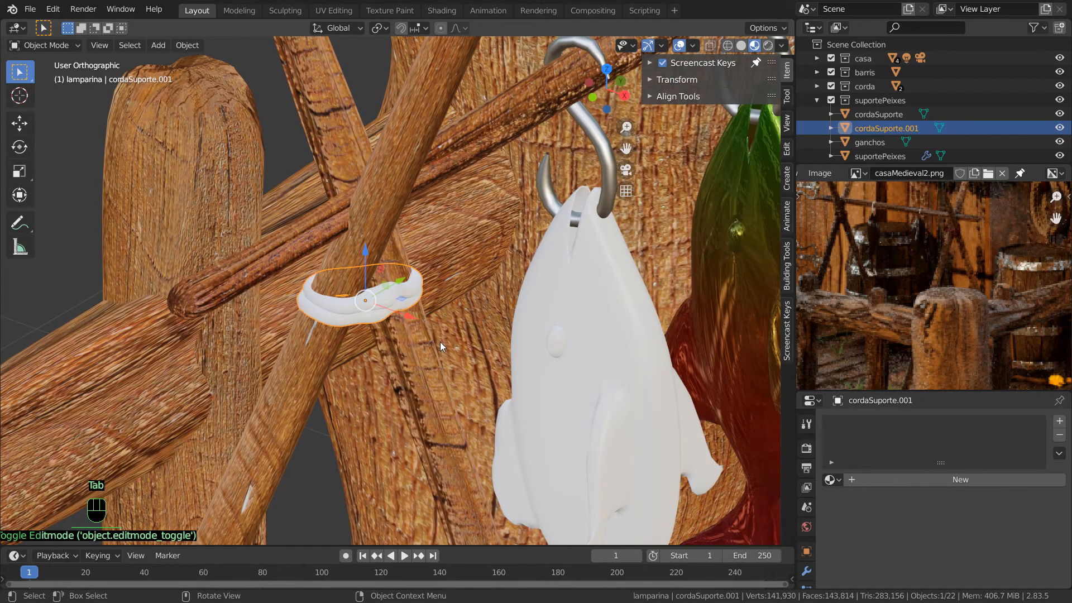
scroll(440, 346, "down", 2)
scroll(441, 343, "down", 2)
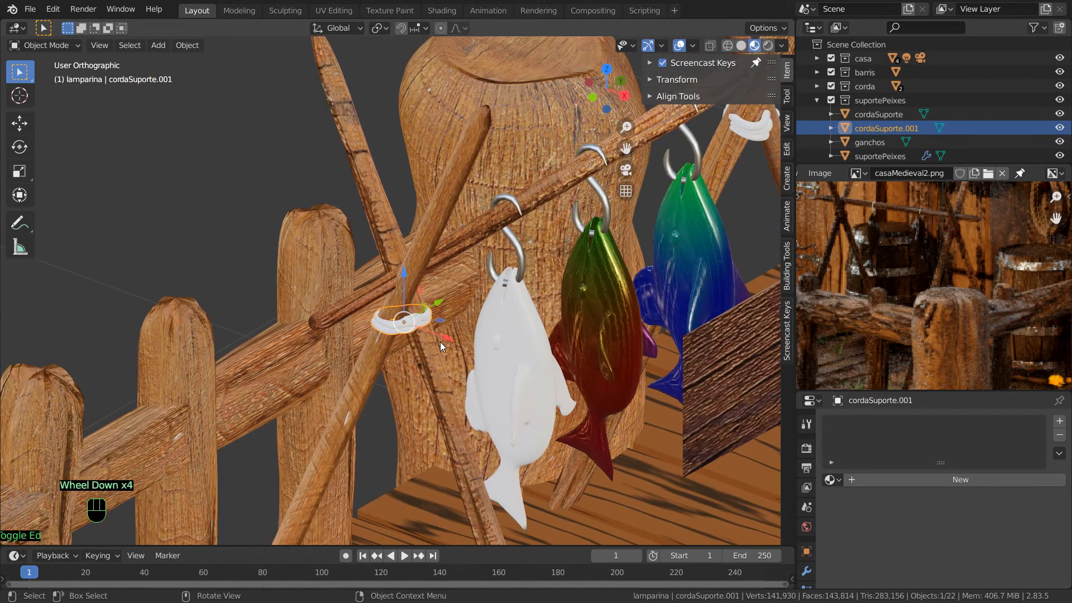
- Inspect the rope ties on both ends of the fish rack, then review the whole fishing house with its porch props
middle_click_drag(548, 346, 306, 327)
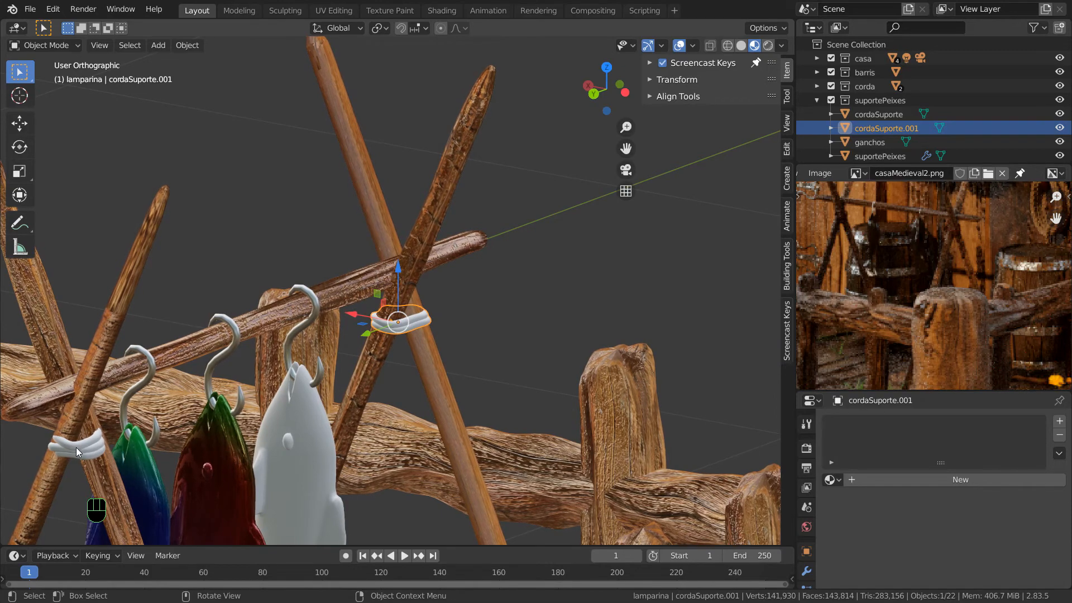
scroll(295, 404, "down", 1)
scroll(296, 404, "down", 1)
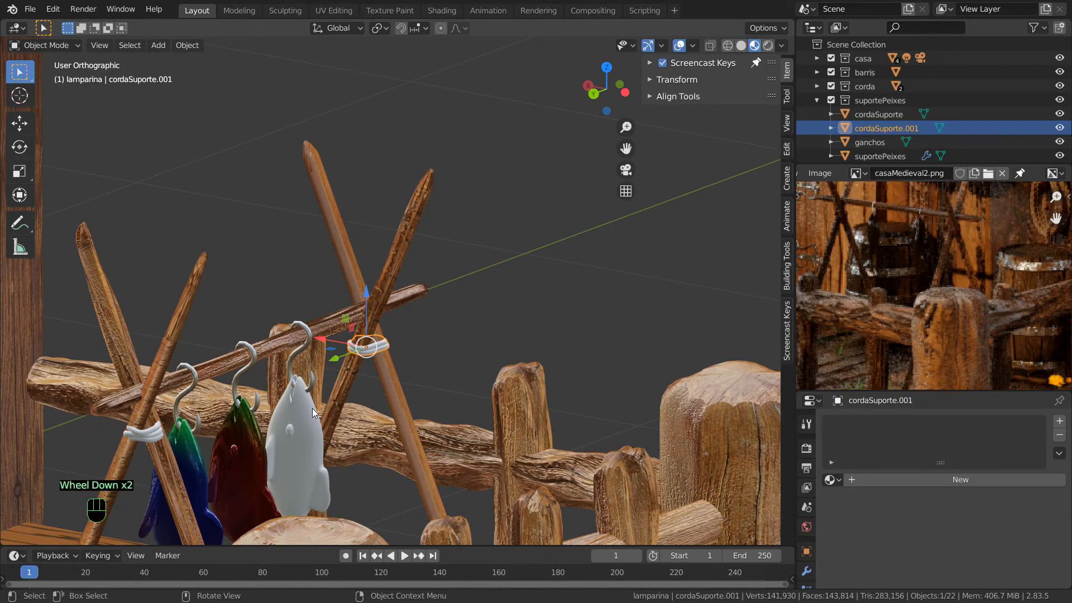
middle_click_drag(313, 408, 419, 335)
scroll(461, 347, "down", 4)
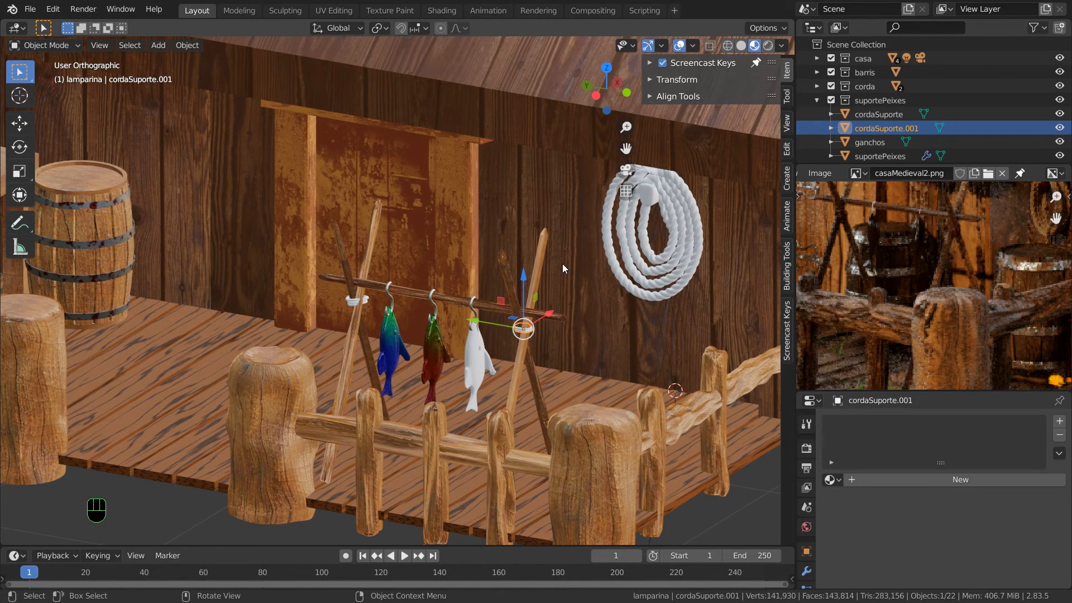
scroll(561, 259, "down", 2)
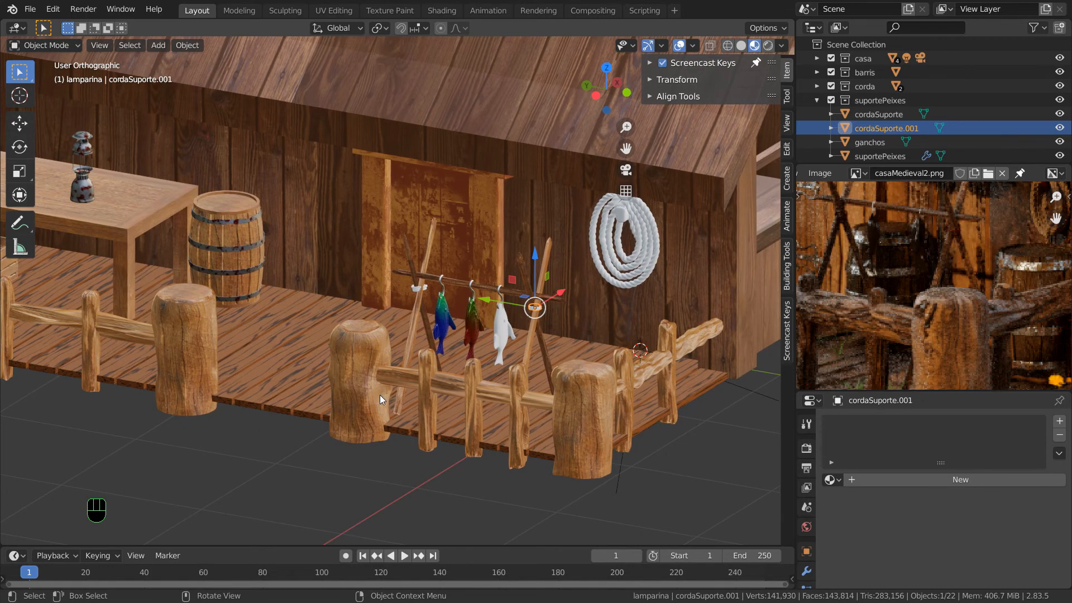
scroll(379, 395, "down", 2)
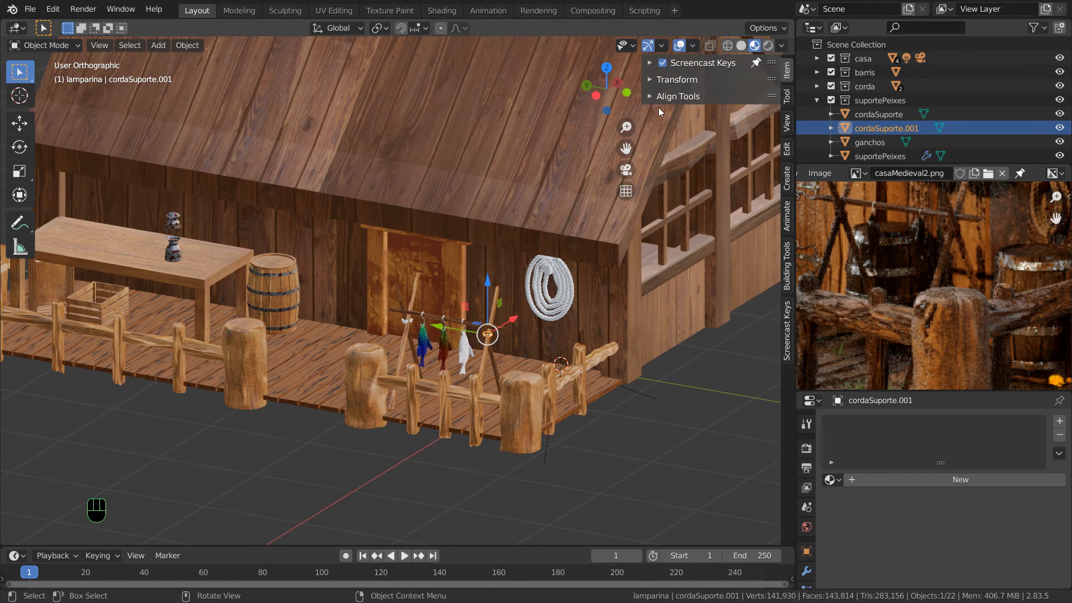
scroll(623, 313, "down", 2)
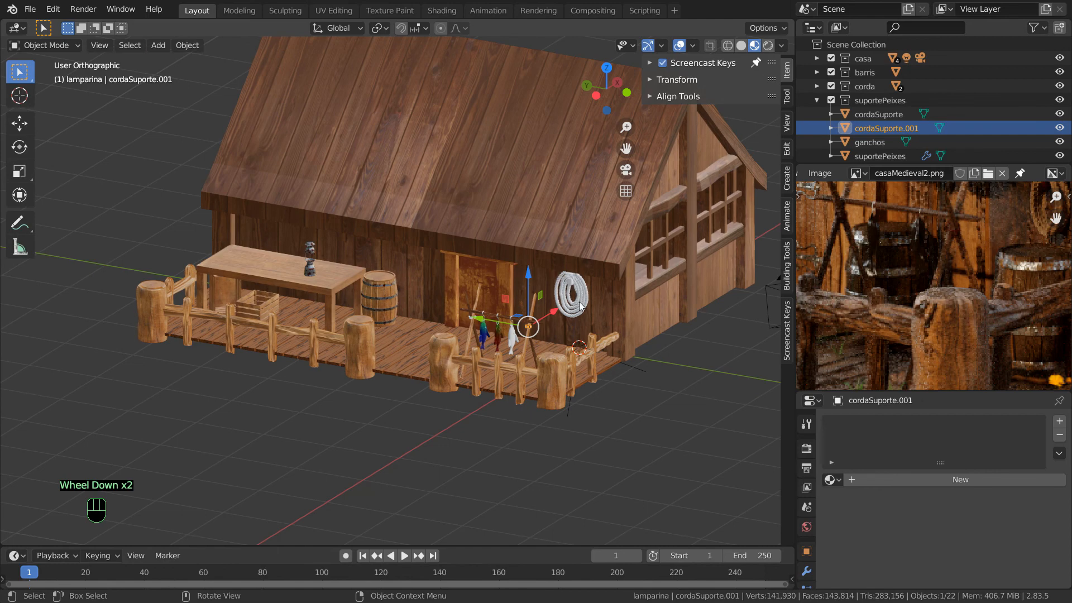
middle_click_drag(578, 305, 568, 300)
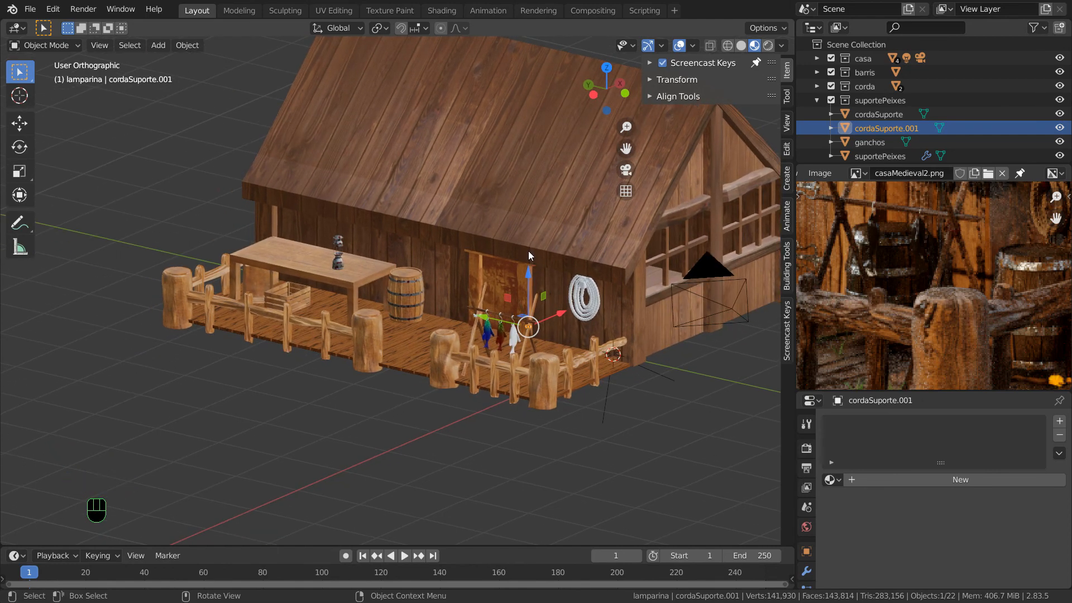